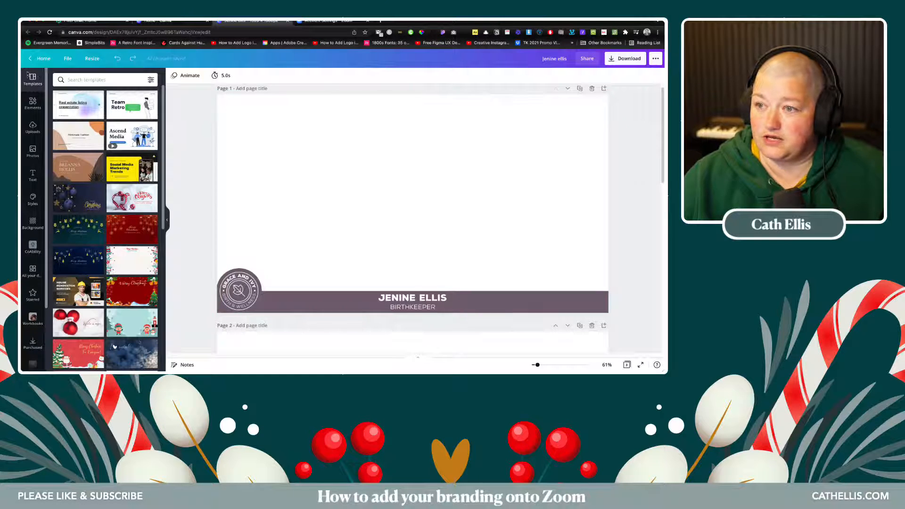
# - Return to the Canva home page and open a new browser tab
pyautogui.click(43, 59)
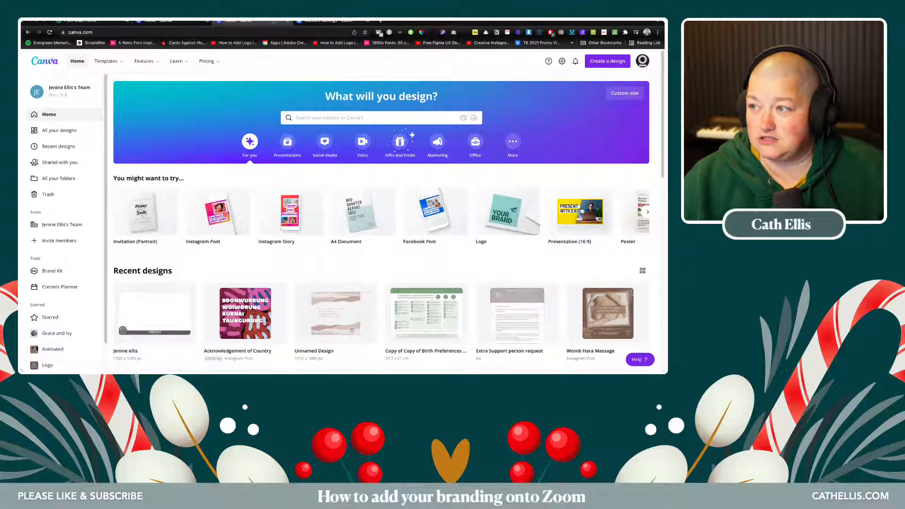
pyautogui.click(382, 21)
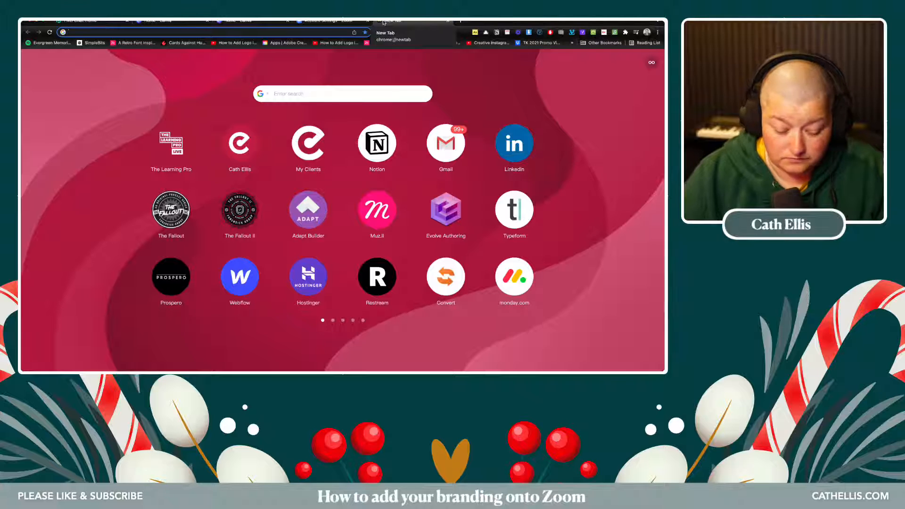
# - Load graceandivy.com.au, review its branding down to the footer, then go back to Canva
pyautogui.write('grce')
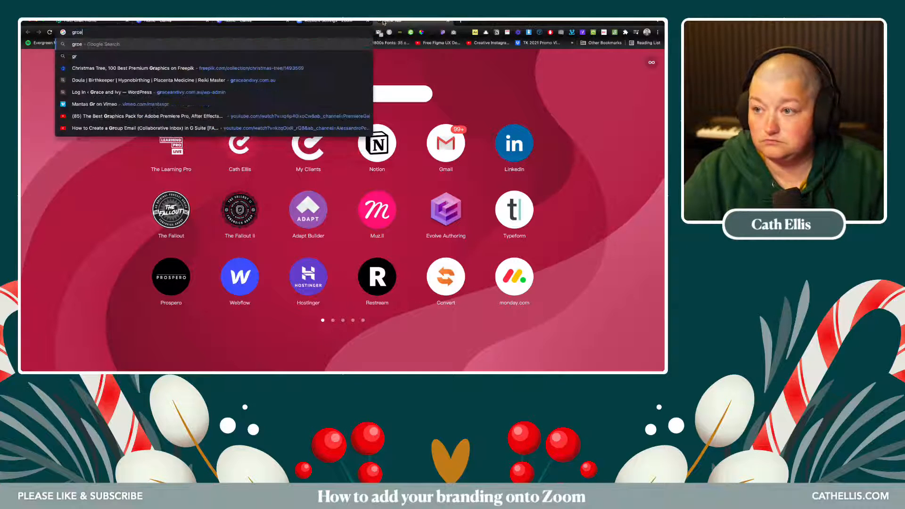
pyautogui.press('BackSpace')
pyautogui.press('BackSpace')
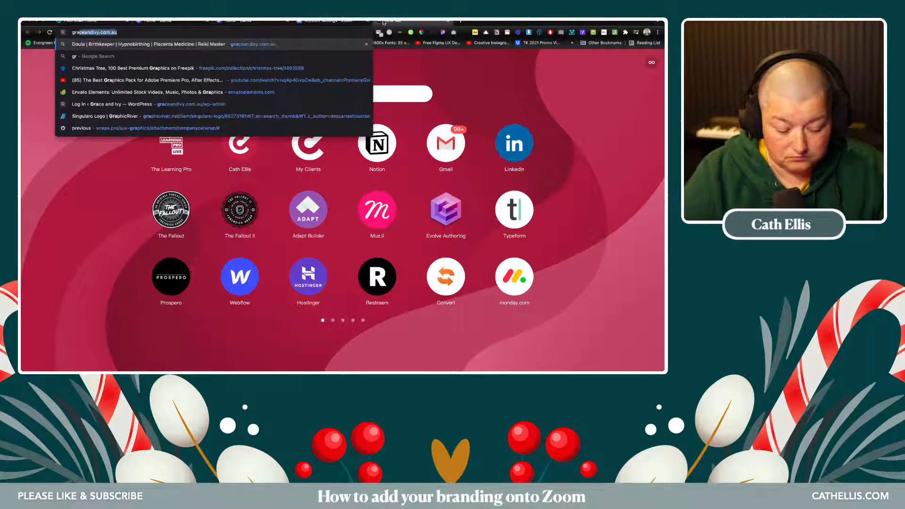
pyautogui.press('Return')
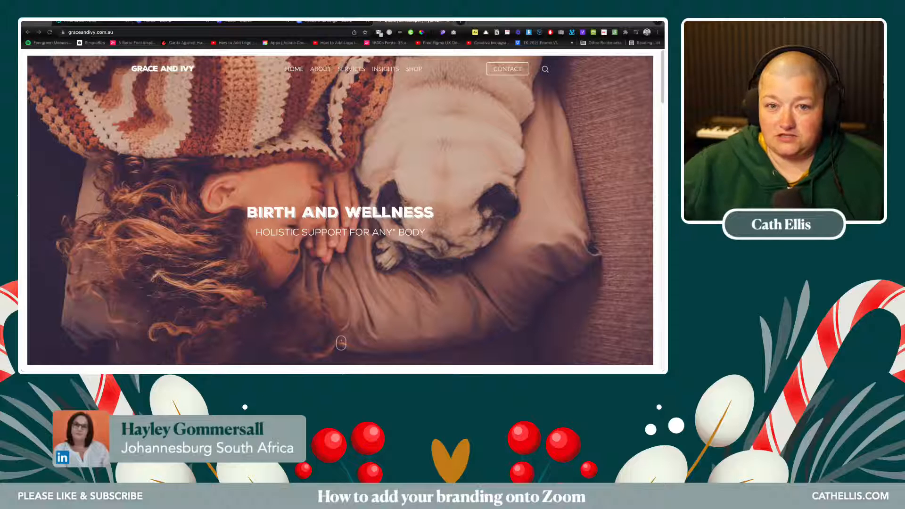
pyautogui.scroll(-5, 340, 210)
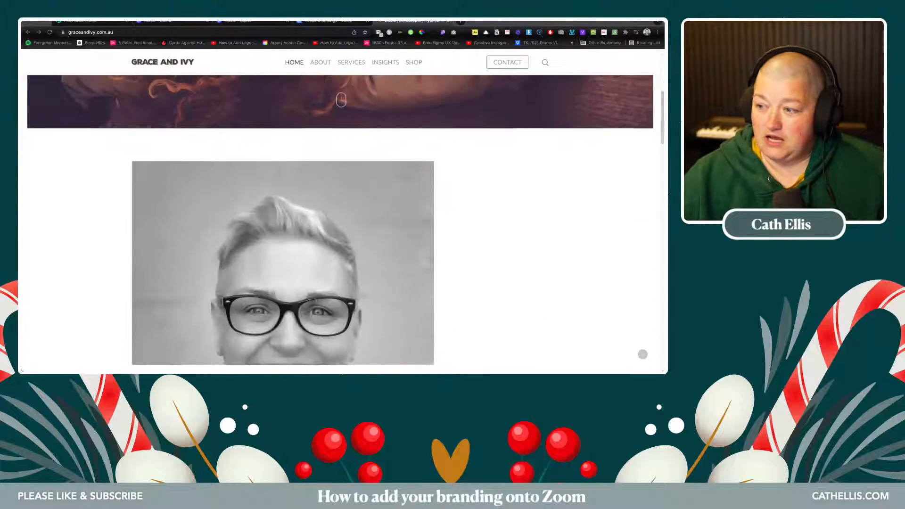
pyautogui.scroll(-6, 341, 220)
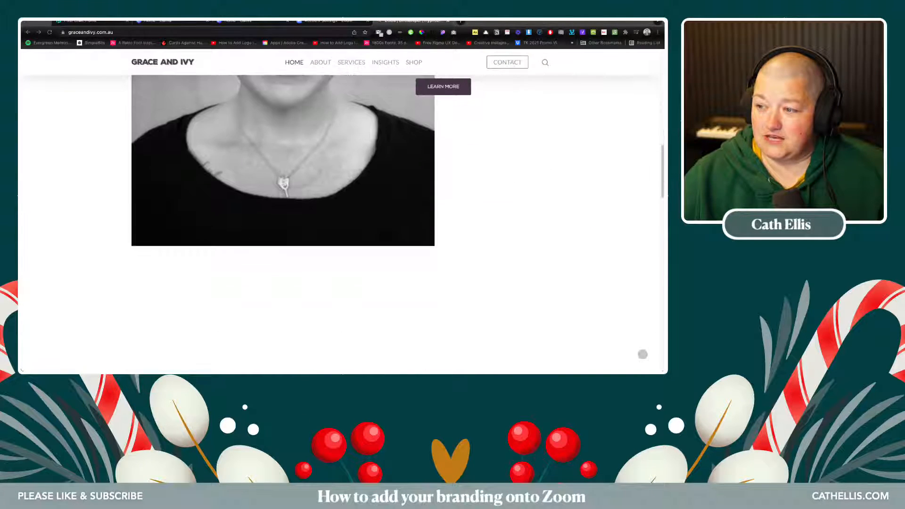
pyautogui.scroll(-8, 340, 220)
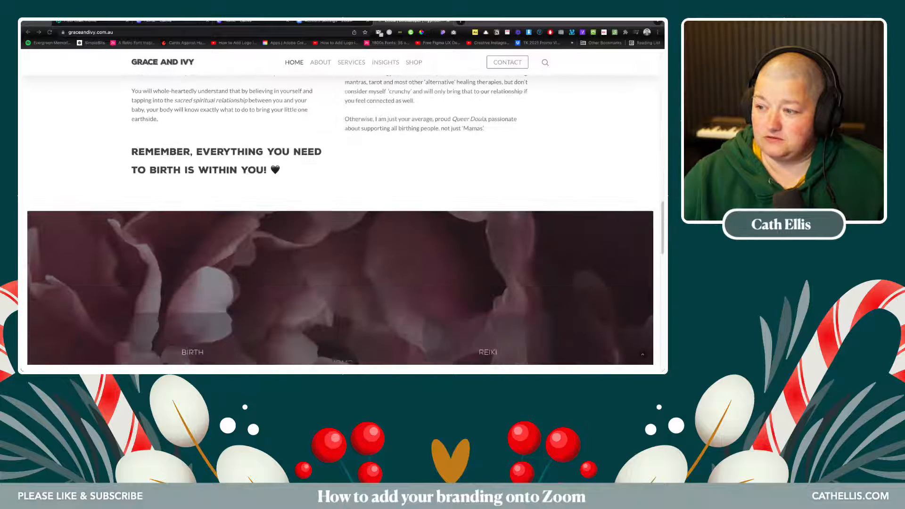
pyautogui.scroll(-8, 340, 221)
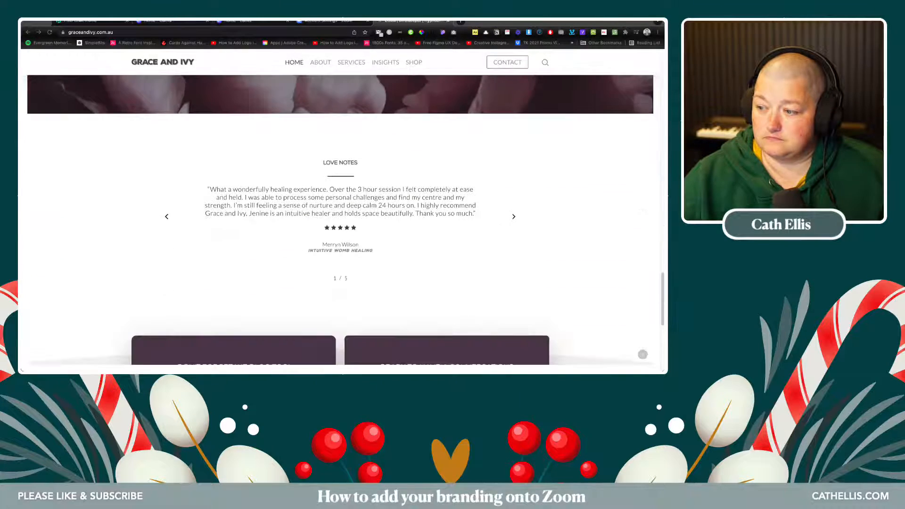
pyautogui.scroll(-2, 340, 220)
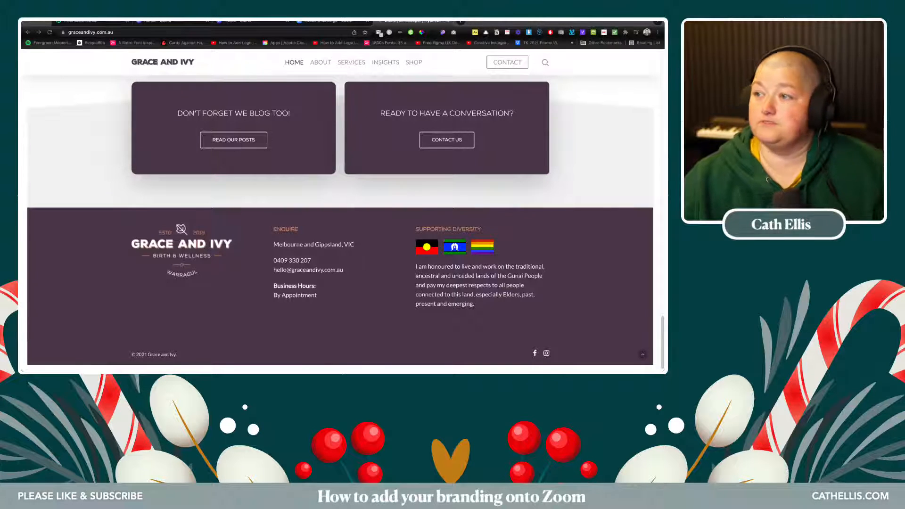
pyautogui.click(242, 22)
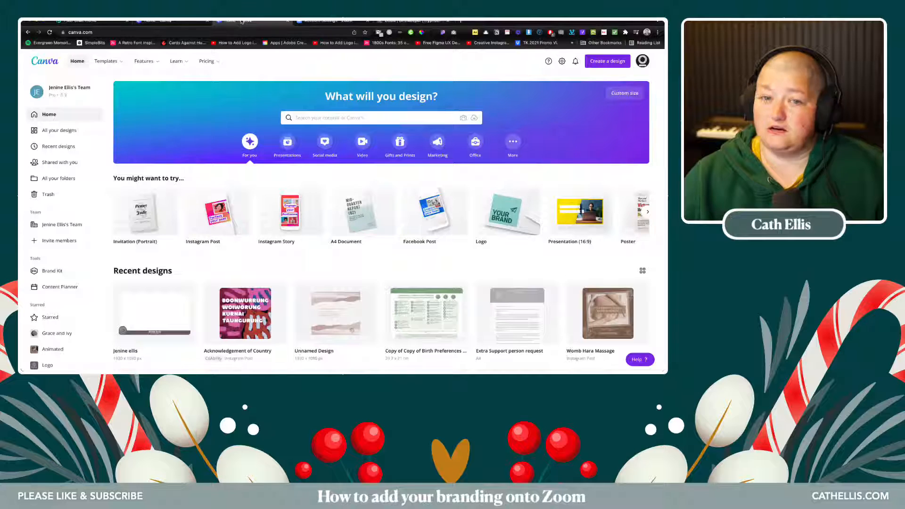
# - Create a new blank custom-size design at 1920 × 1080 px
pyautogui.click(623, 93)
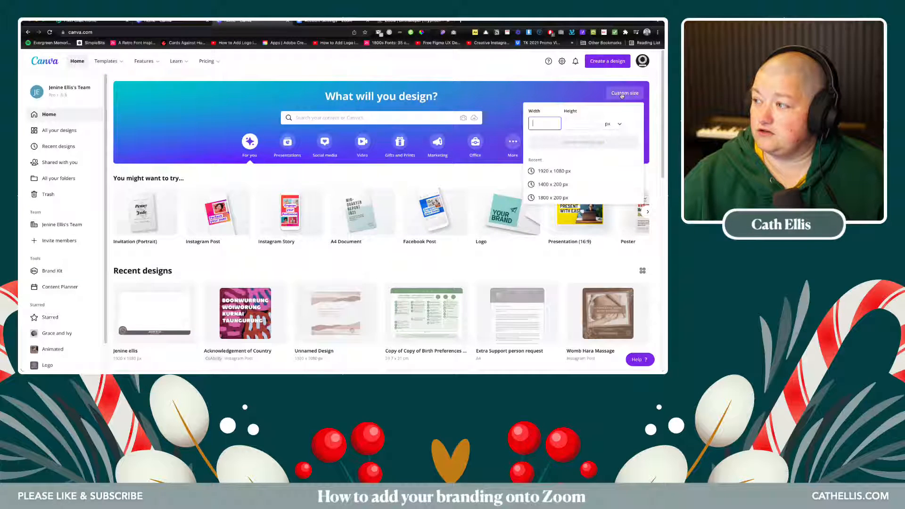
pyautogui.click(555, 171)
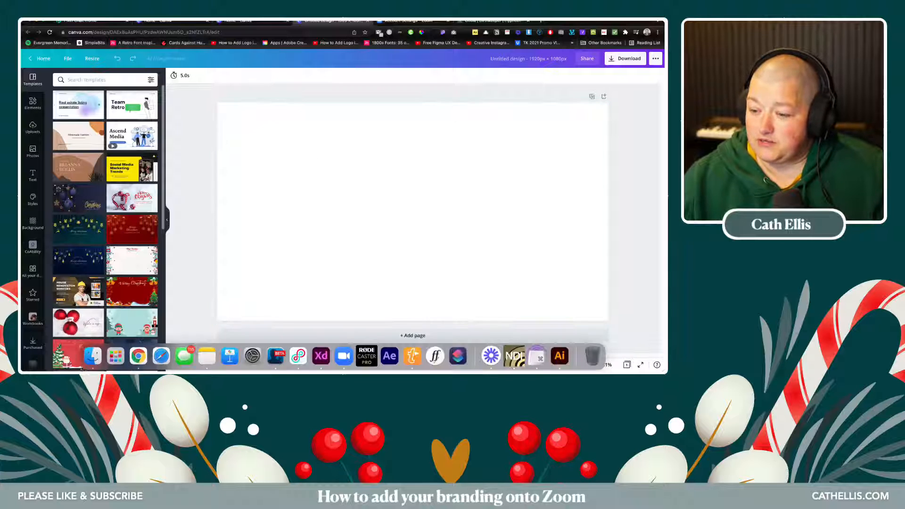
pyautogui.click(91, 361)
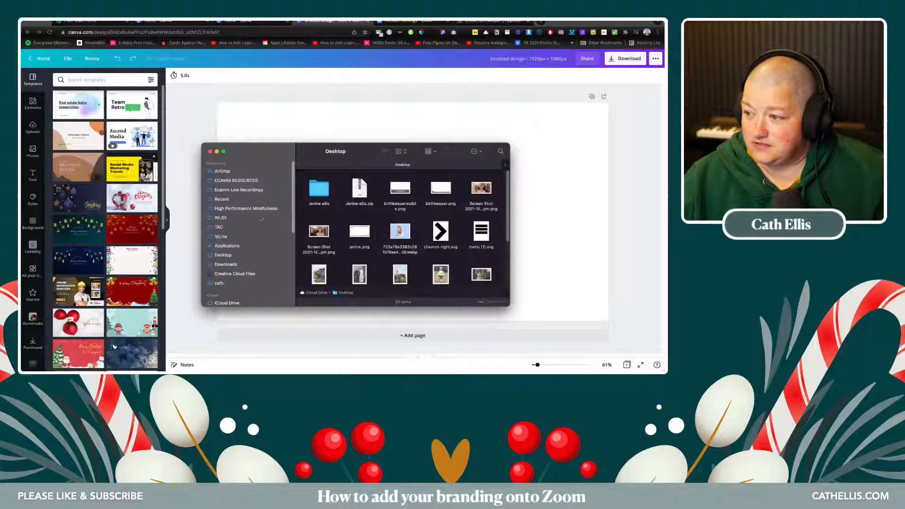
# - Upload the webcam screenshot from the Desktop and stretch it to cover the whole page
pyautogui.click(223, 254)
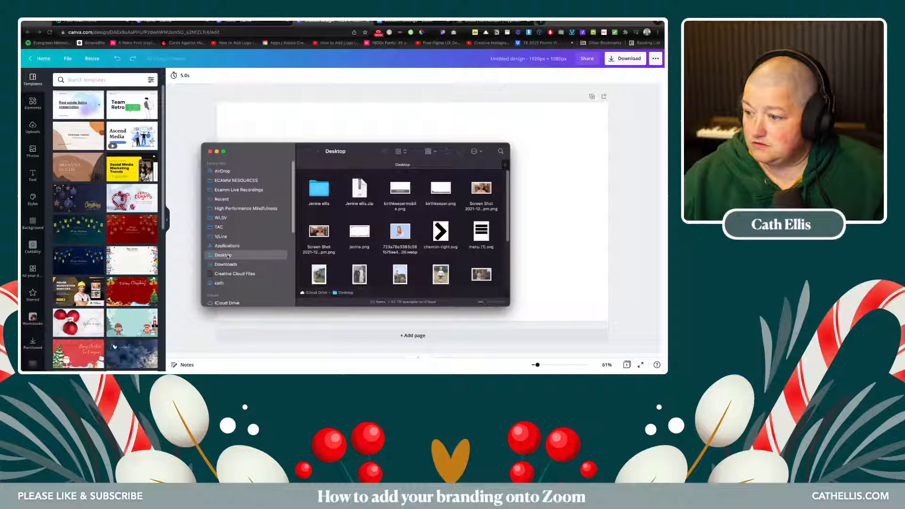
pyautogui.moveTo(481, 188); pyautogui.dragTo(325, 125)
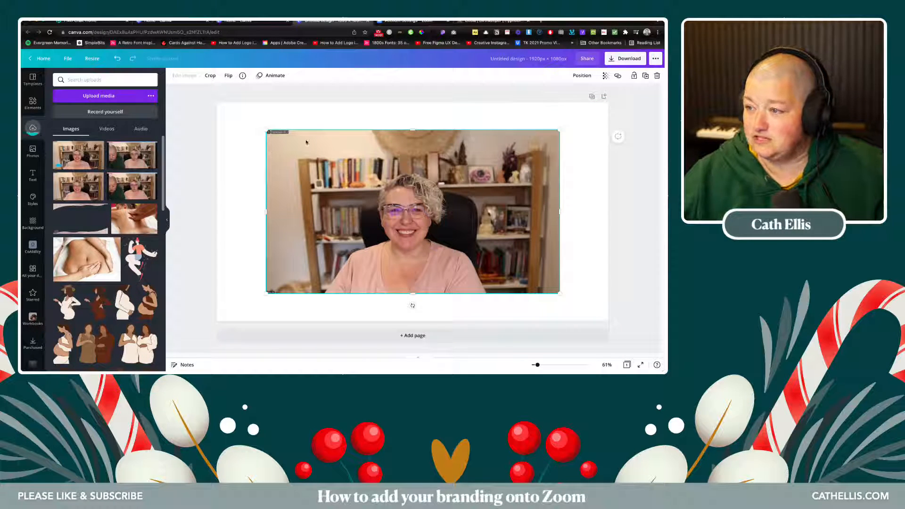
pyautogui.moveTo(306, 140); pyautogui.dragTo(256, 114)
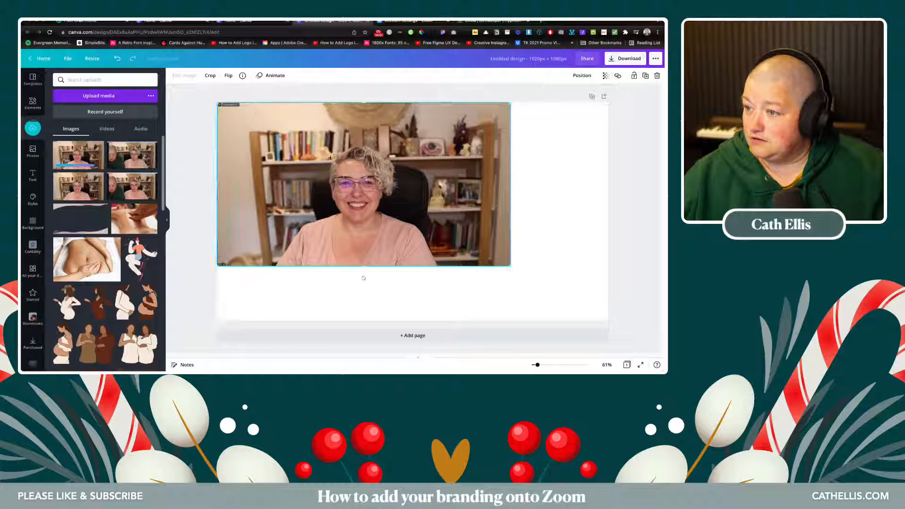
pyautogui.moveTo(510, 267); pyautogui.dragTo(608, 321)
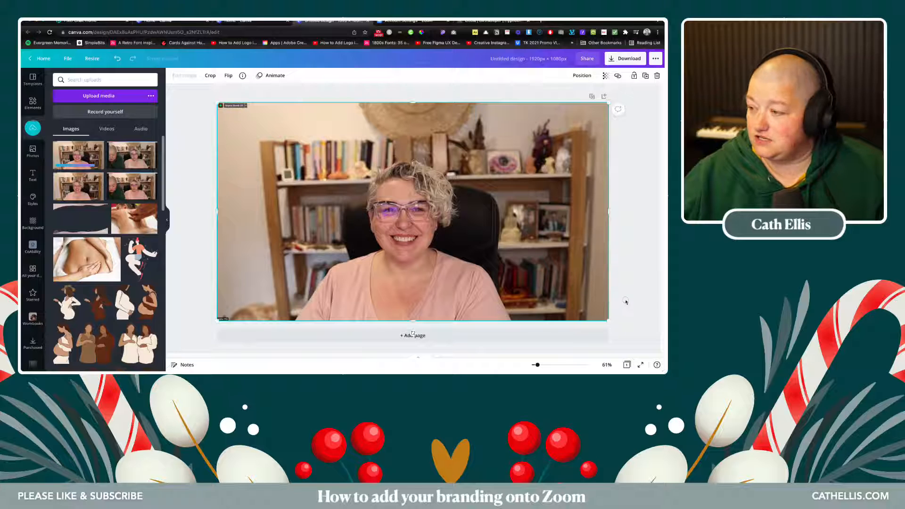
pyautogui.click(626, 302)
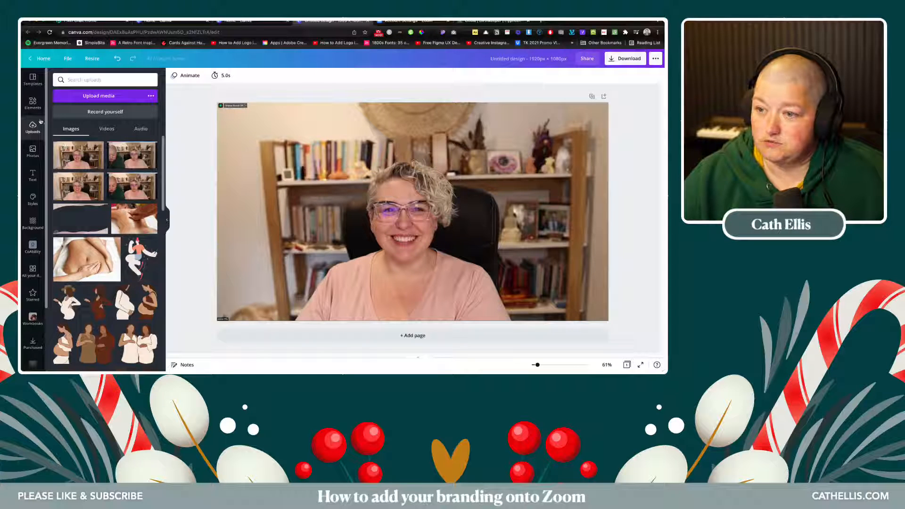
# - Turn a square shape into a slim full-width strip along the bottom of the page
pyautogui.click(33, 104)
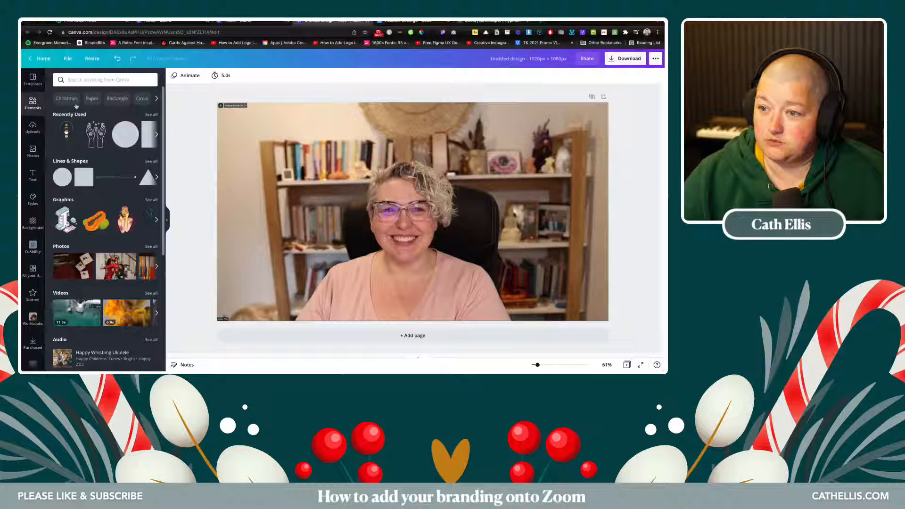
pyautogui.click(79, 176)
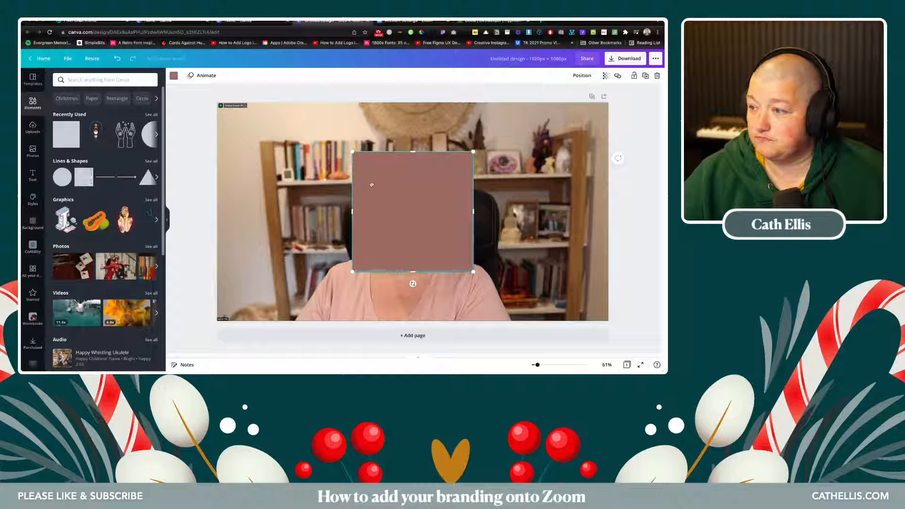
pyautogui.moveTo(410, 152); pyautogui.dragTo(256, 304)
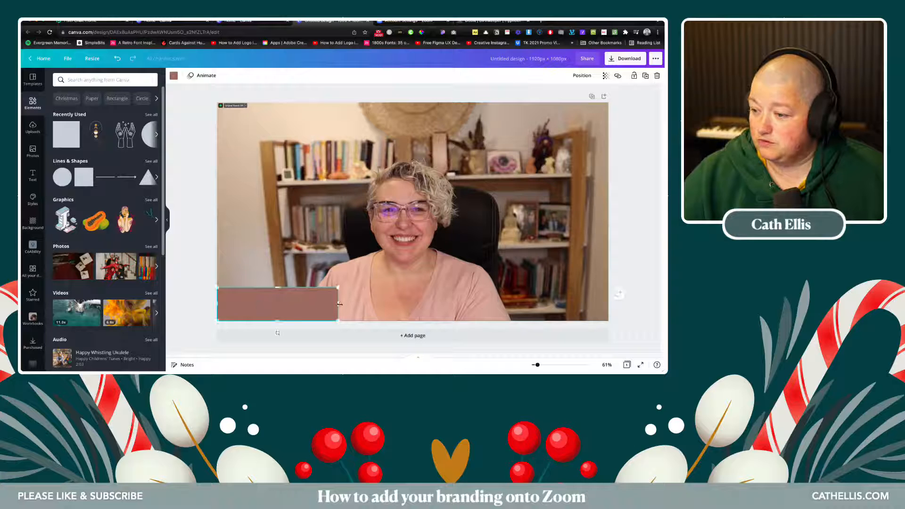
pyautogui.moveTo(339, 304); pyautogui.dragTo(607, 293)
pyautogui.moveTo(412, 287); pyautogui.dragTo(409, 294)
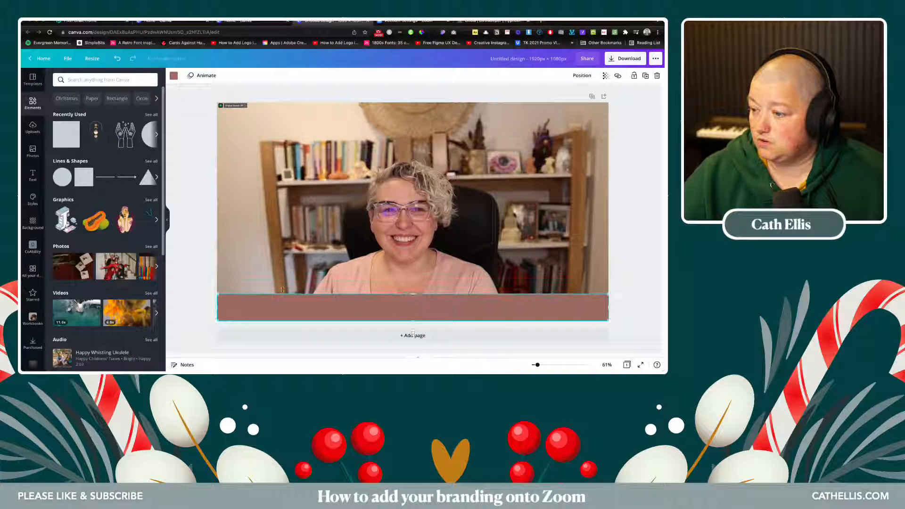
pyautogui.click(204, 281)
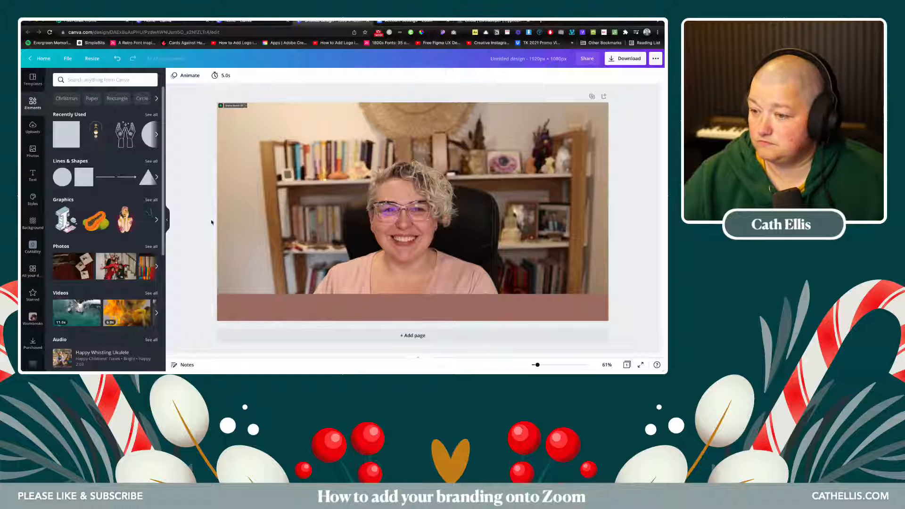
# - Add a small circle shape at the bottom-left end of the strip
pyautogui.click(60, 178)
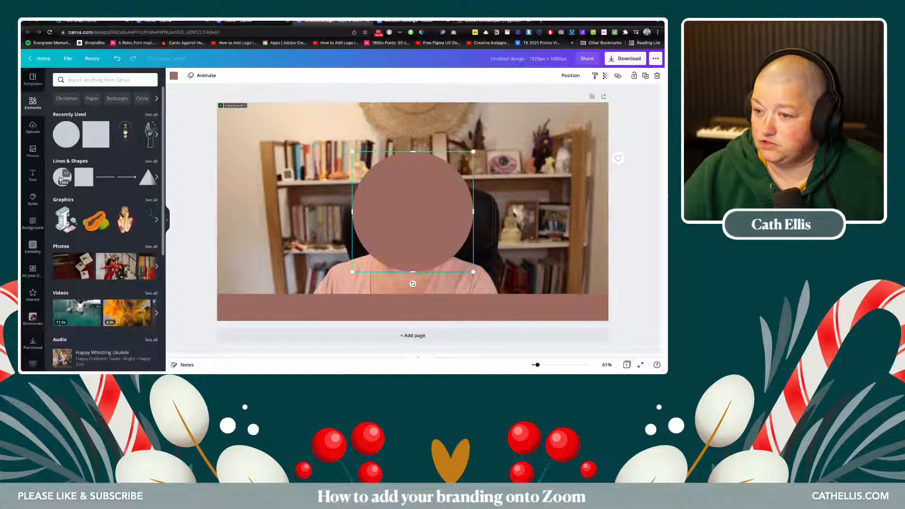
pyautogui.moveTo(473, 152); pyautogui.dragTo(398, 229)
pyautogui.moveTo(372, 251); pyautogui.dragTo(236, 297)
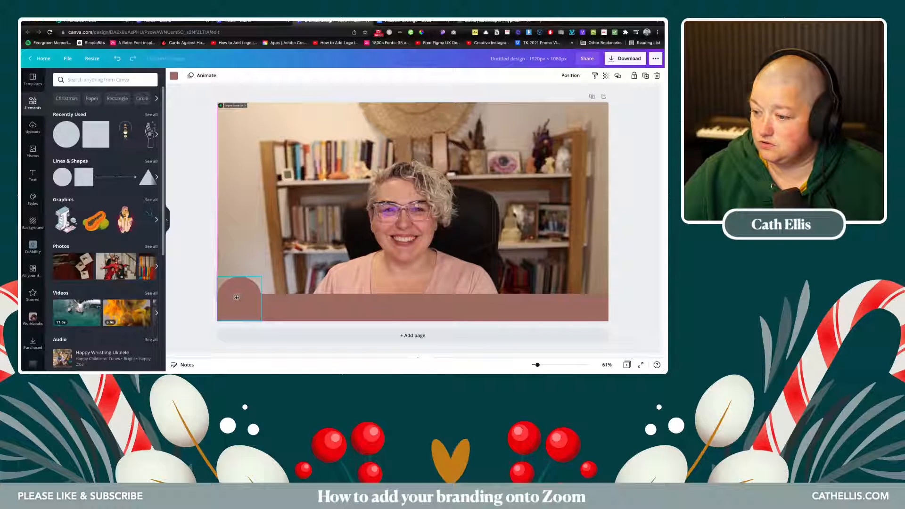
pyautogui.click(196, 285)
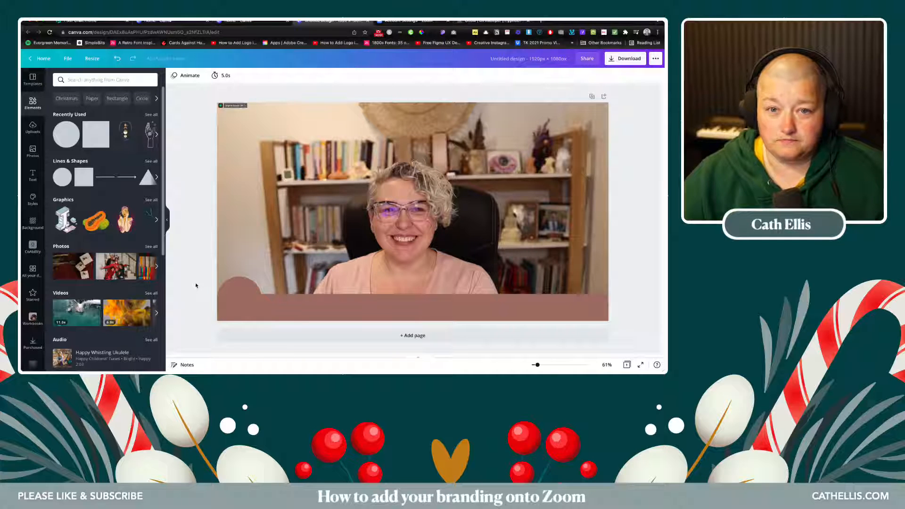
pyautogui.click(236, 286)
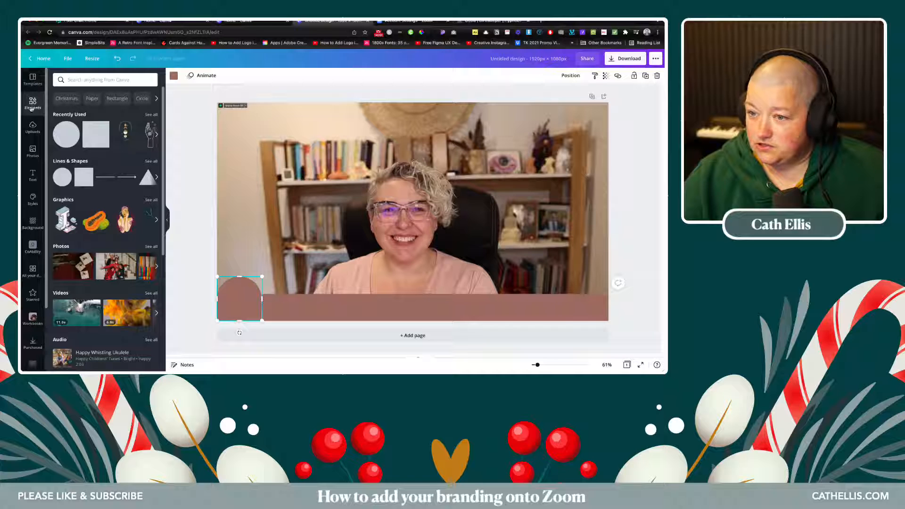
pyautogui.click(208, 245)
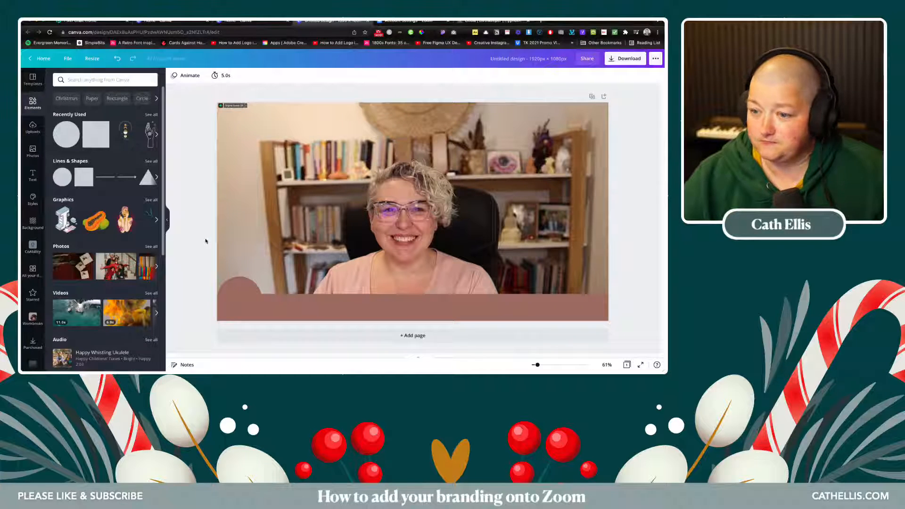
# - Add the Grace and Ivy circular brand-kit logo as a small badge over the bottom-left circle
pyautogui.scroll(-3, 33, 282)
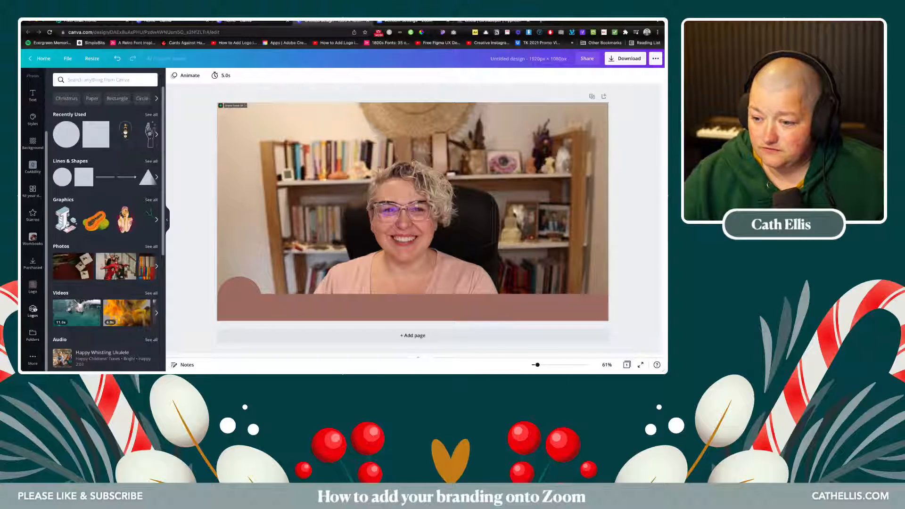
pyautogui.click(33, 309)
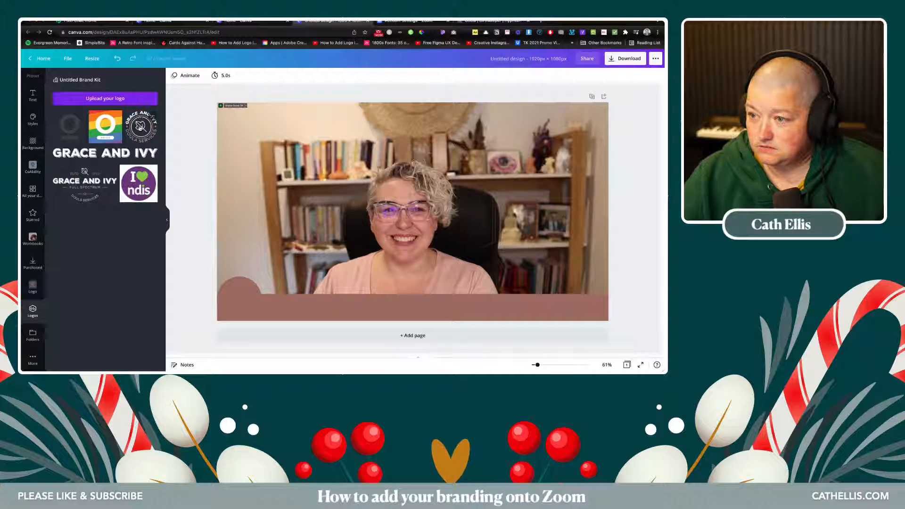
pyautogui.click(140, 126)
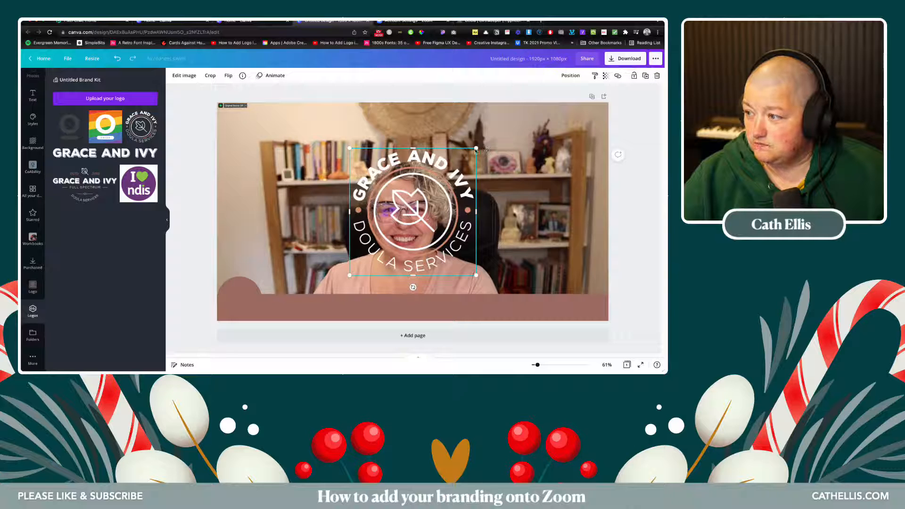
pyautogui.moveTo(476, 149); pyautogui.dragTo(240, 297)
pyautogui.click(206, 293)
pyautogui.click(270, 309)
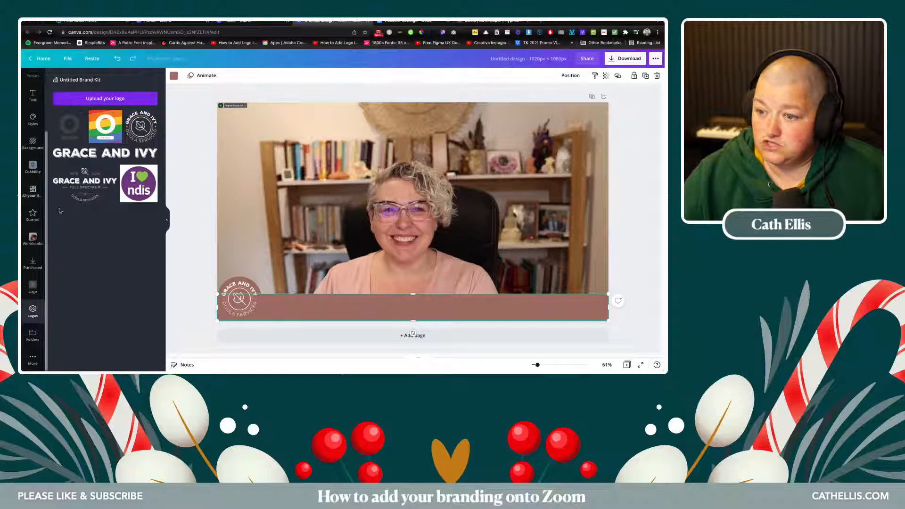
# - Apply the Grace and Ivy brand palette, shuffling until the bottom band turns dark purple
pyautogui.click(33, 118)
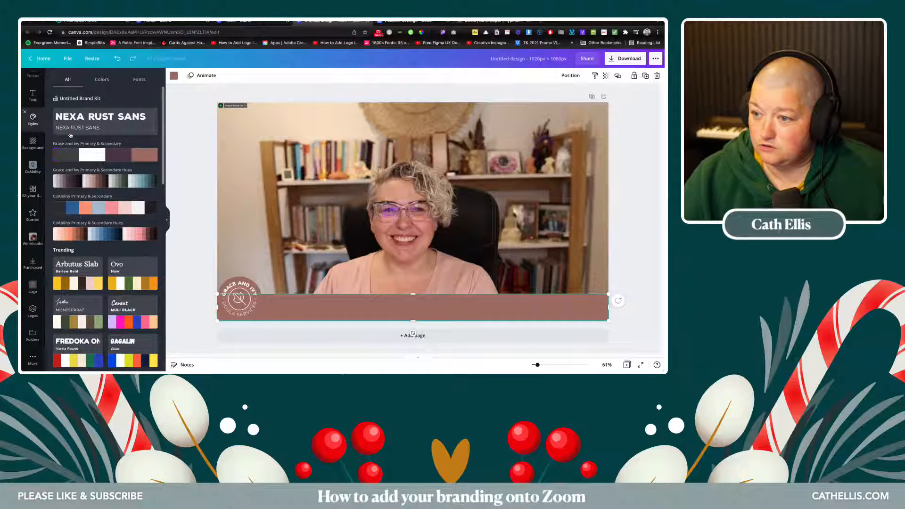
pyautogui.click(118, 156)
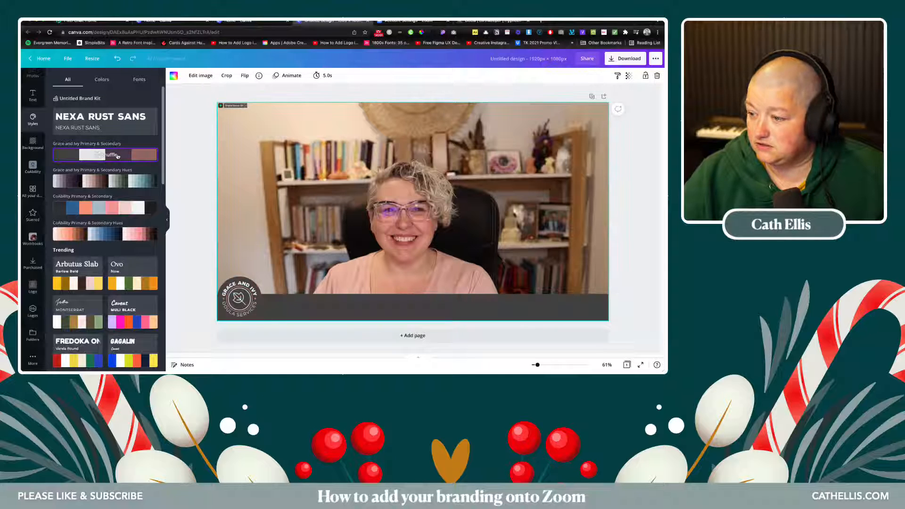
pyautogui.click(118, 156)
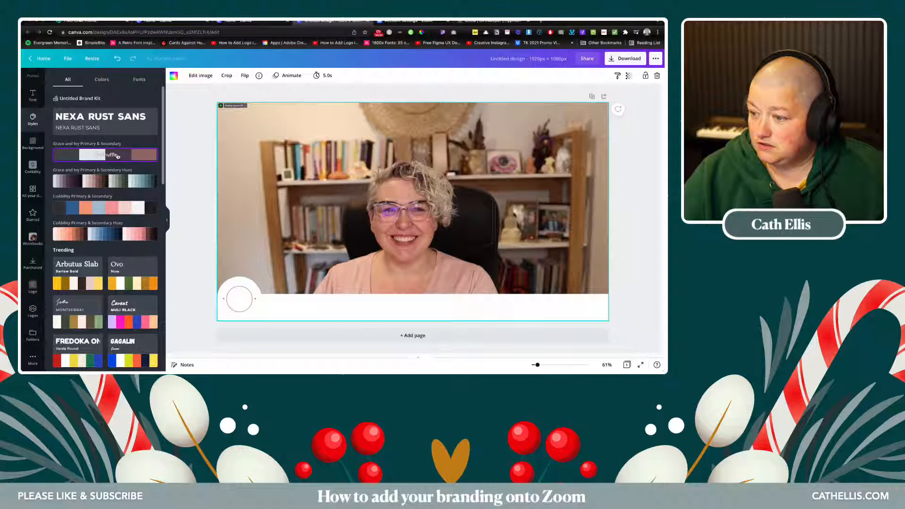
pyautogui.click(117, 156)
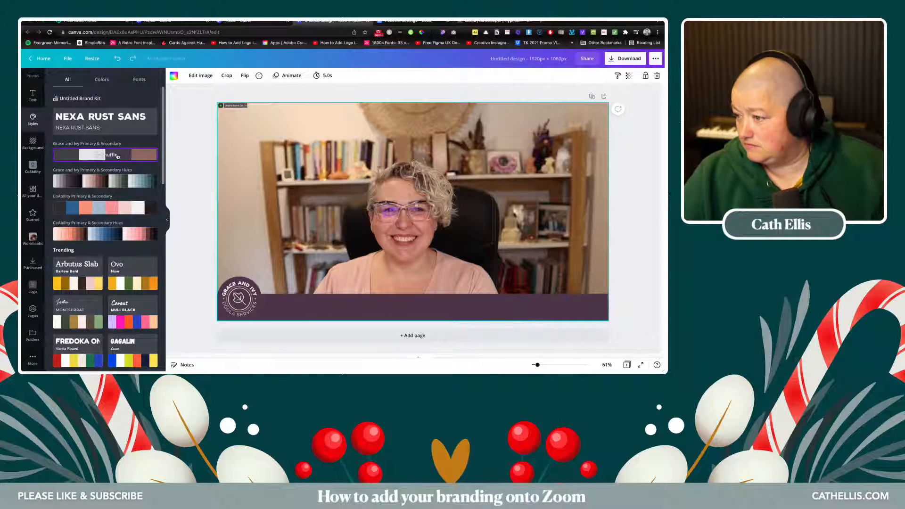
pyautogui.click(197, 288)
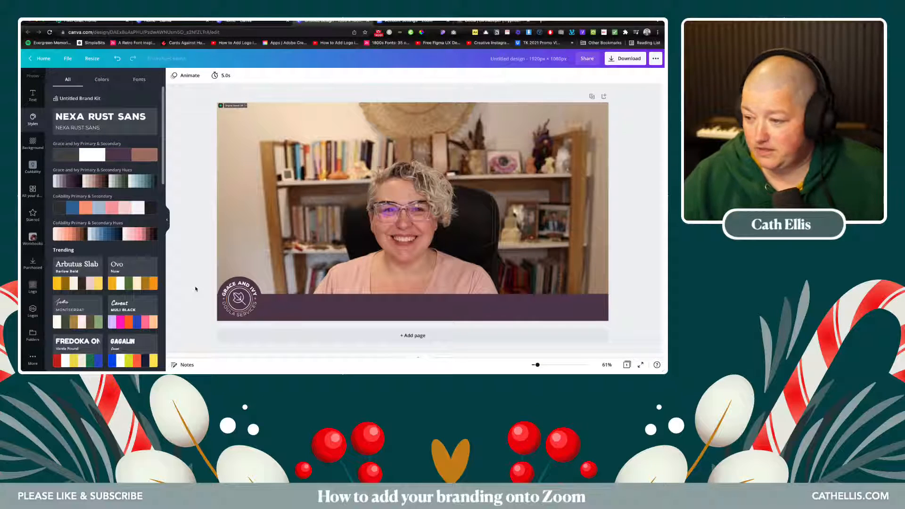
pyautogui.click(239, 279)
pyautogui.moveTo(239, 278); pyautogui.dragTo(238, 278)
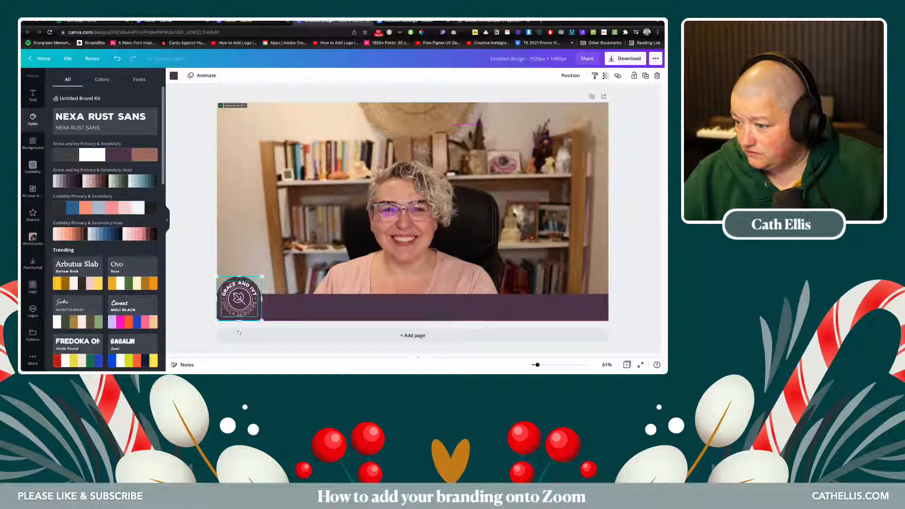
pyautogui.click(204, 309)
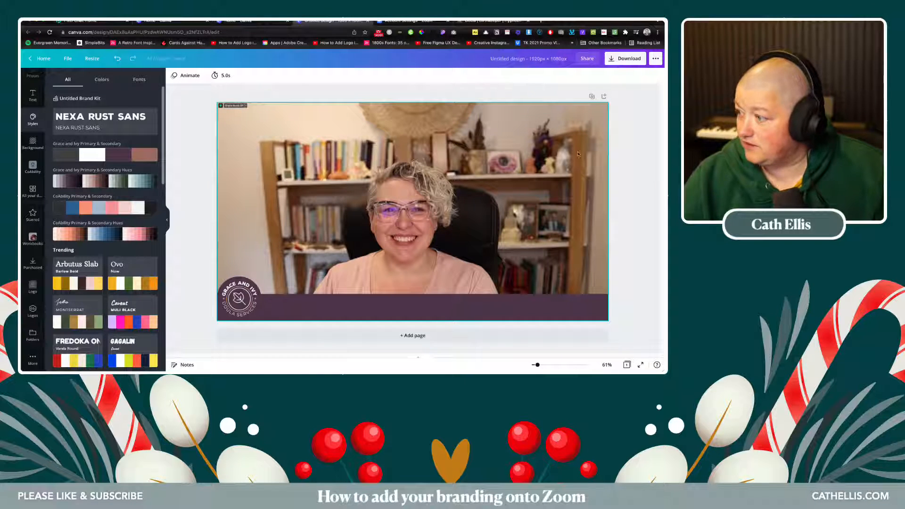
# - Centre the logo badge on its circle with Middle and Center alignment
pyautogui.click(548, 364)
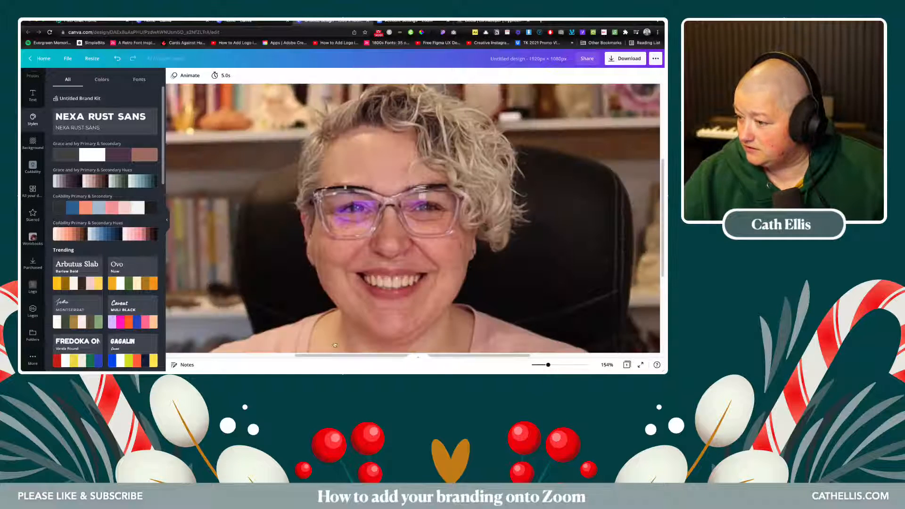
pyautogui.moveTo(308, 357); pyautogui.dragTo(187, 357)
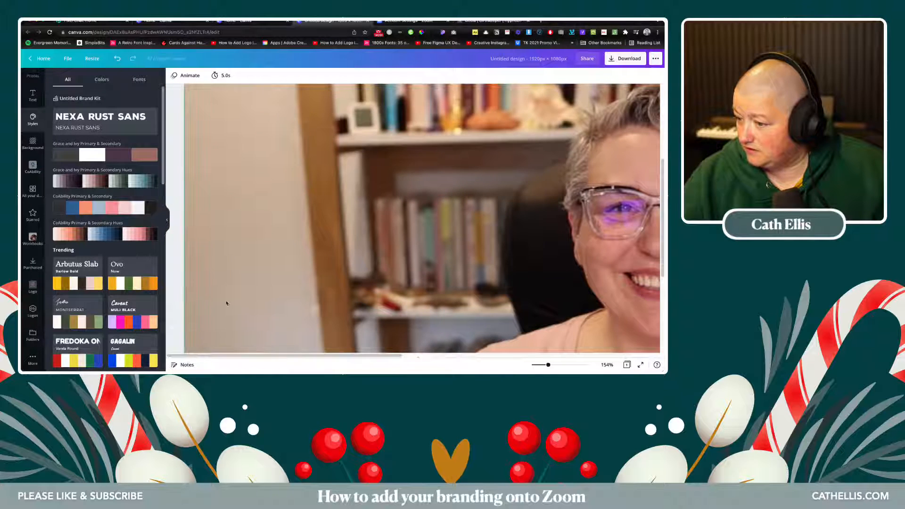
pyautogui.scroll(-5, 226, 303)
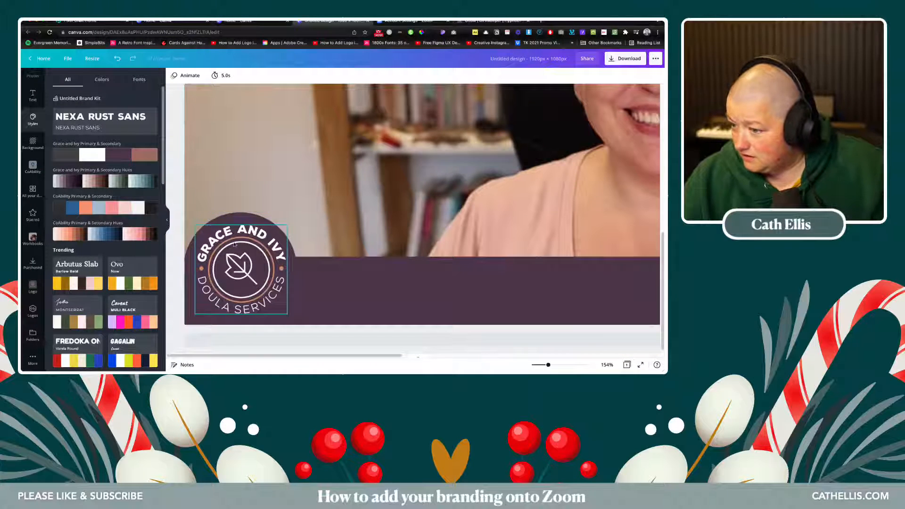
pyautogui.click(244, 235)
pyautogui.keyDown('shift'); pyautogui.click(243, 252); pyautogui.keyUp('shift')
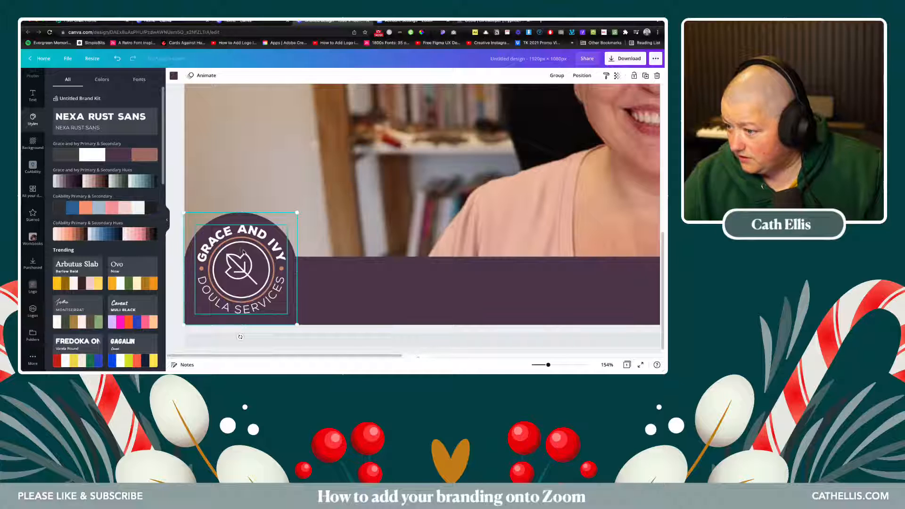
pyautogui.click(580, 76)
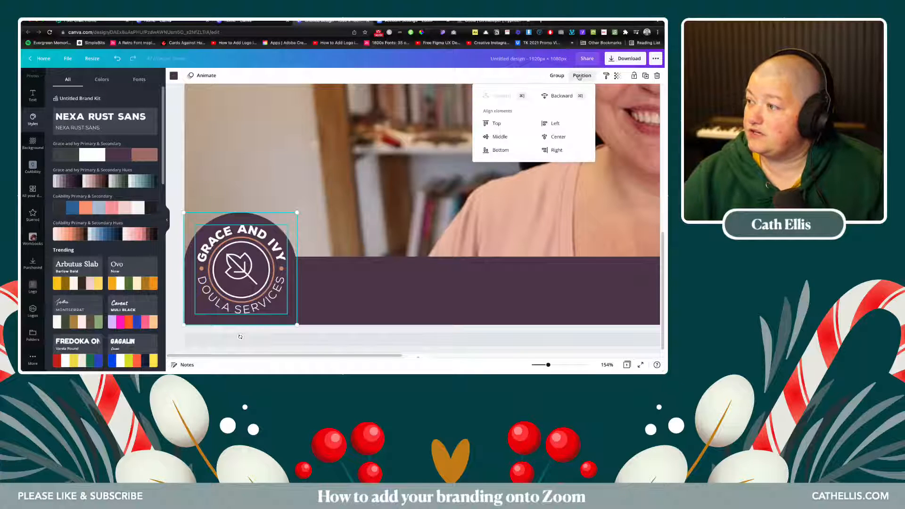
pyautogui.click(497, 137)
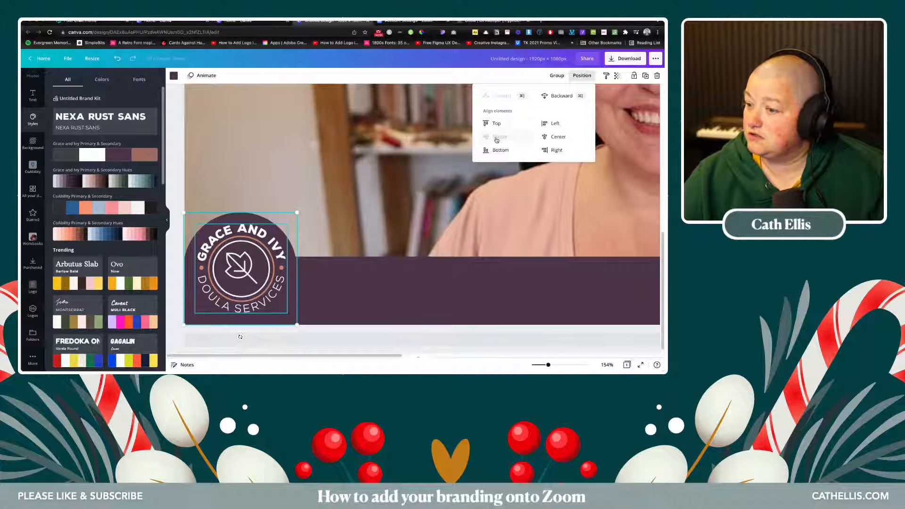
pyautogui.click(548, 138)
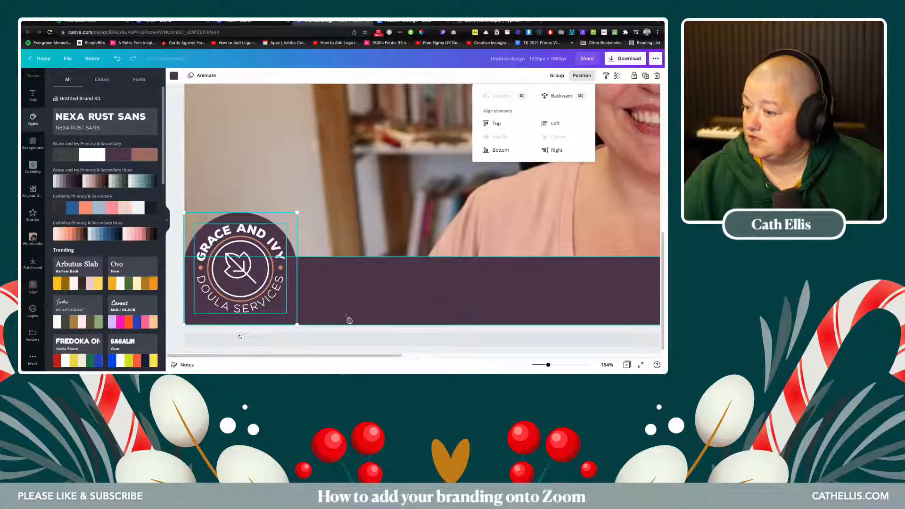
pyautogui.click(178, 264)
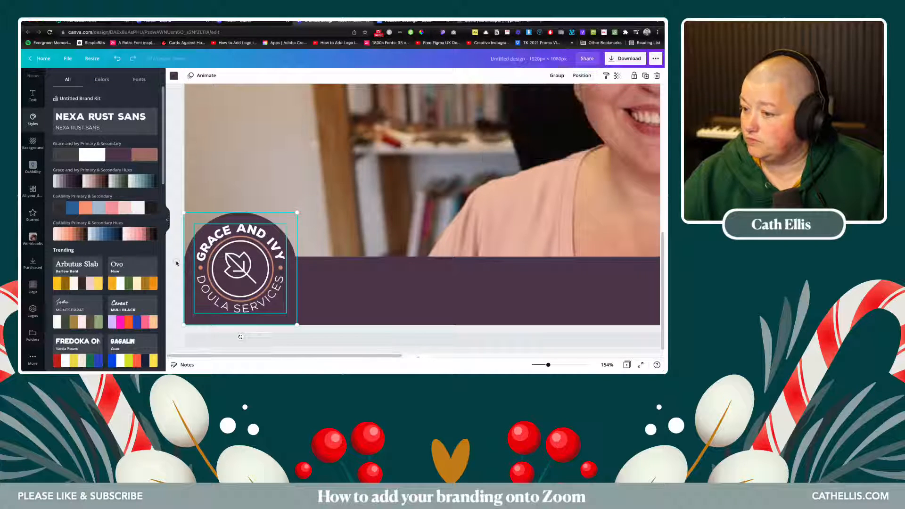
pyautogui.click(177, 263)
pyautogui.moveTo(549, 364); pyautogui.dragTo(538, 364)
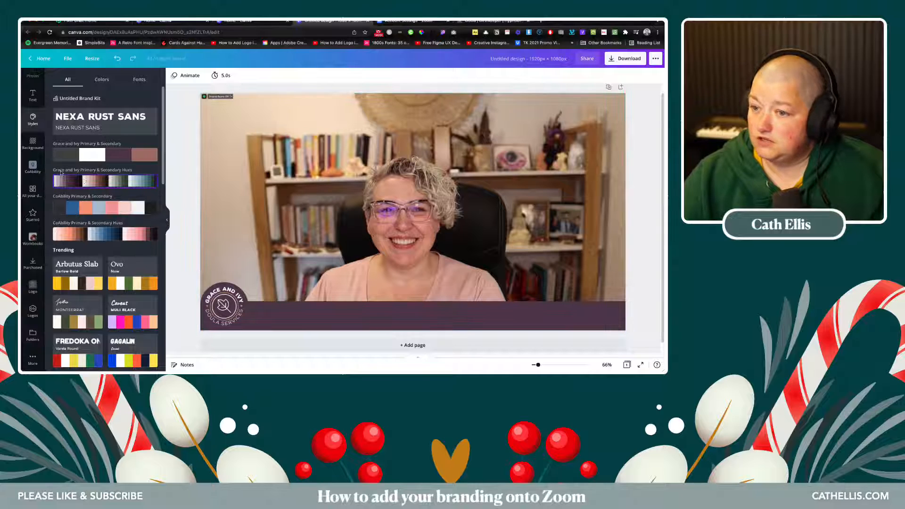
# - Duplicate the purple band to the top edge and thin it into a narrow strip
pyautogui.click(263, 313)
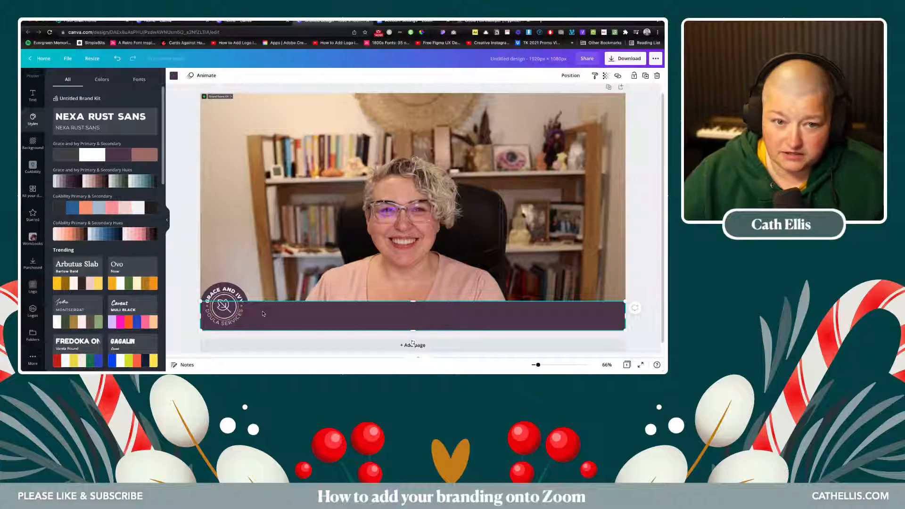
pyautogui.hotkey('ctrl', 'd')
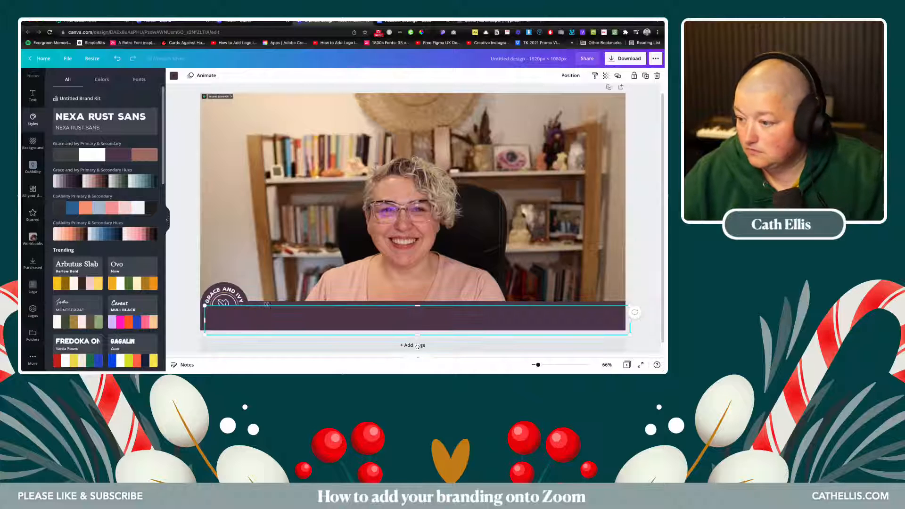
pyautogui.moveTo(263, 313); pyautogui.dragTo(258, 101)
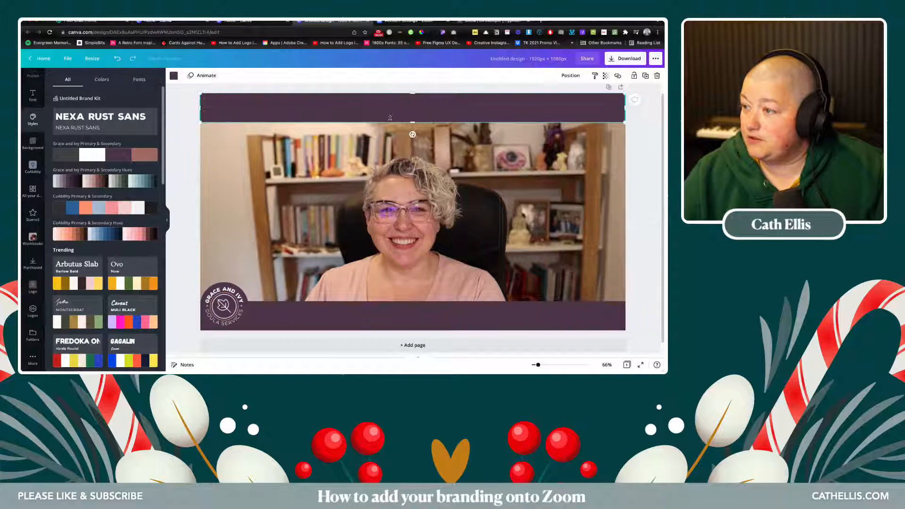
pyautogui.moveTo(411, 124); pyautogui.dragTo(400, 95)
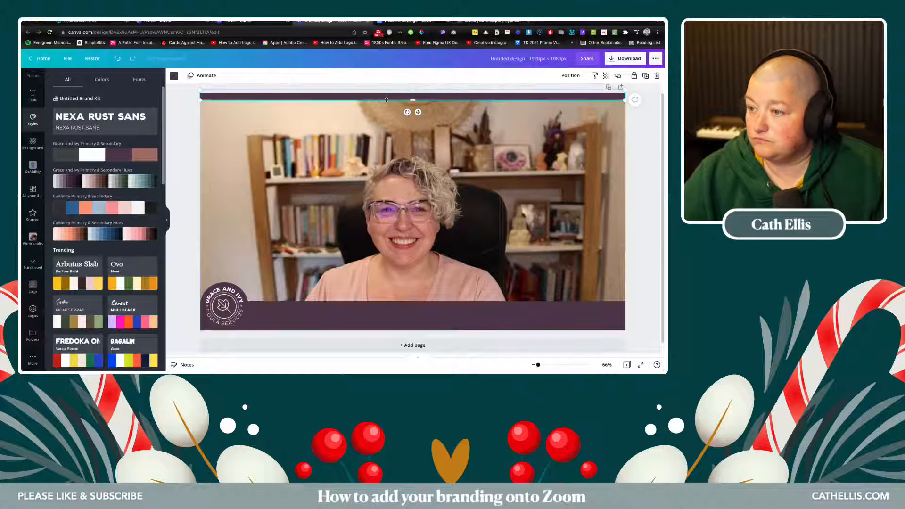
pyautogui.press('Up')
pyautogui.press('Up')
pyautogui.press('Up')
pyautogui.press('Up')
pyautogui.press('Up')
pyautogui.press('Up')
pyautogui.press('Up')
pyautogui.press('Up')
pyautogui.press('Up')
pyautogui.press('Up')
pyautogui.press('Up')
pyautogui.press('Up')
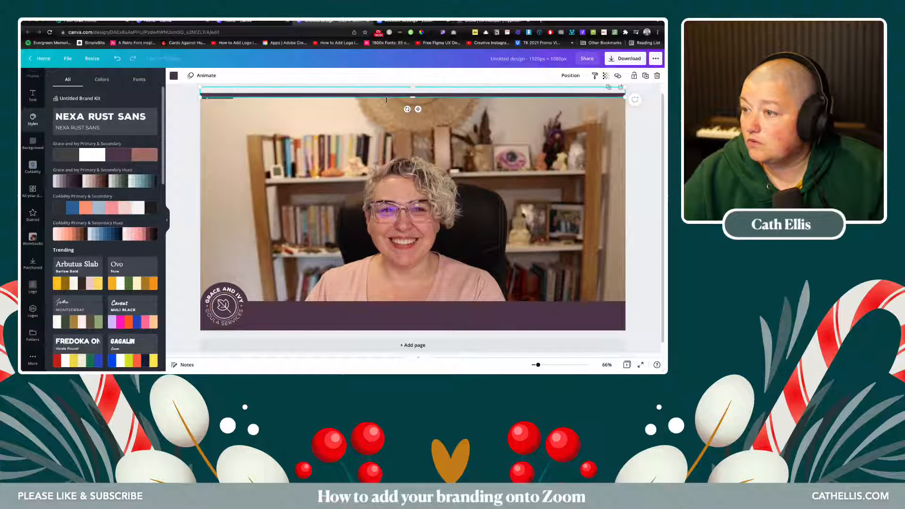
pyautogui.press('Up')
pyautogui.press('Up')
pyautogui.press('Down')
pyautogui.press('Down')
pyautogui.press('Down')
pyautogui.press('Down')
pyautogui.press('Down')
pyautogui.press('Down')
pyautogui.press('Down')
pyautogui.press('Down')
pyautogui.press('Down')
pyautogui.press('Down')
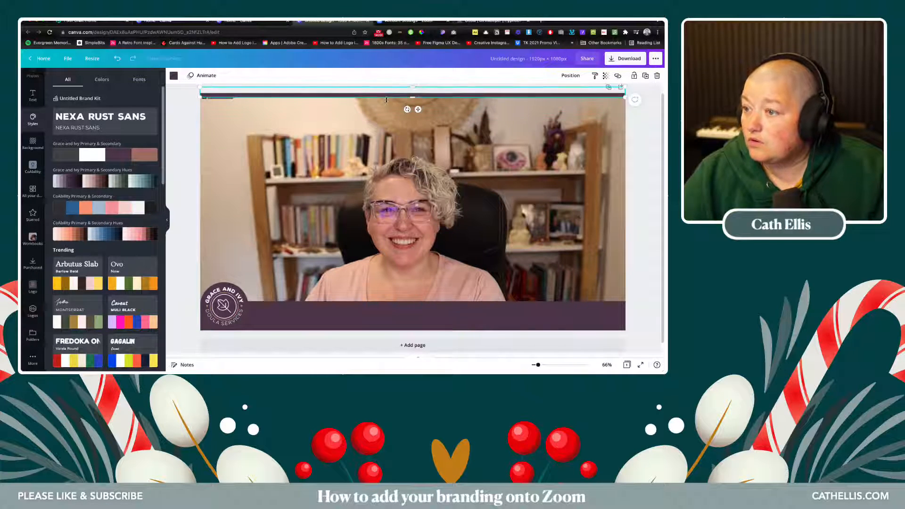
pyautogui.press('Down')
pyautogui.press('Down')
pyautogui.press('Down')
pyautogui.press('Down')
pyautogui.press('Down')
pyautogui.press('Down')
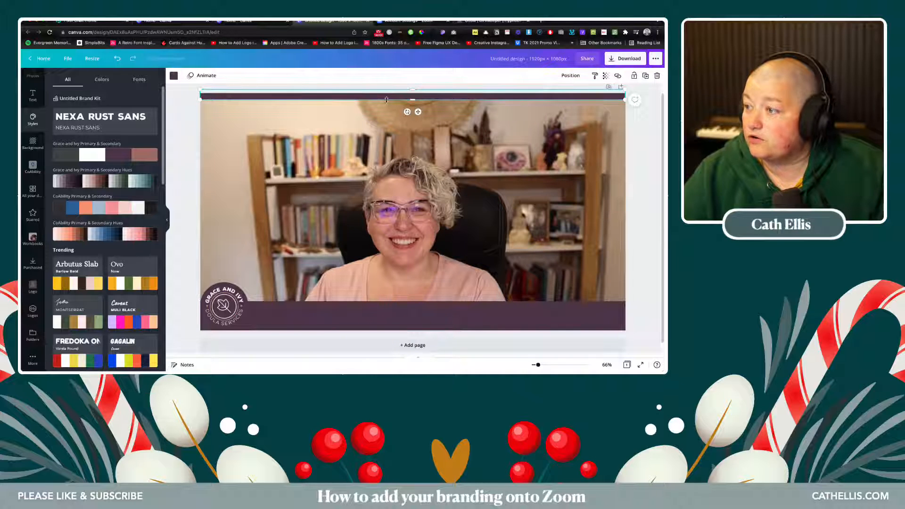
pyautogui.click(184, 186)
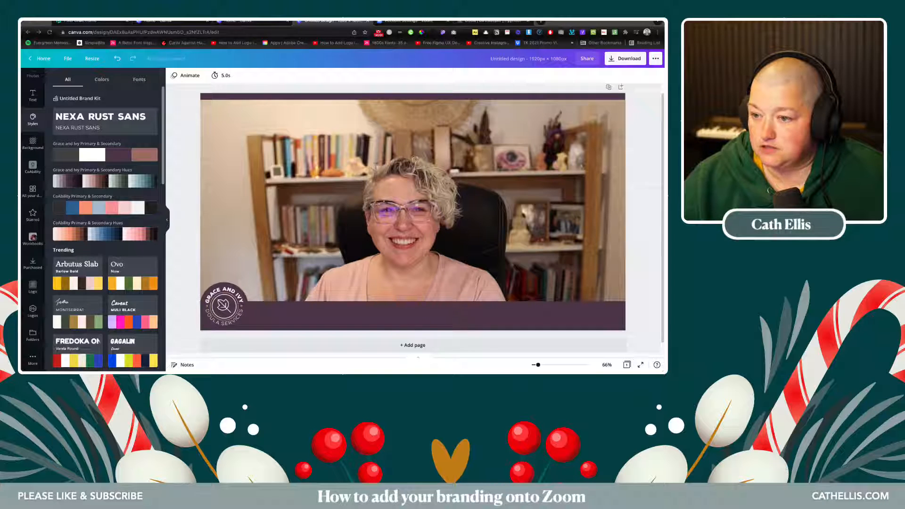
# - Add a white brand-font heading containing the person's full name
pyautogui.click(32, 165)
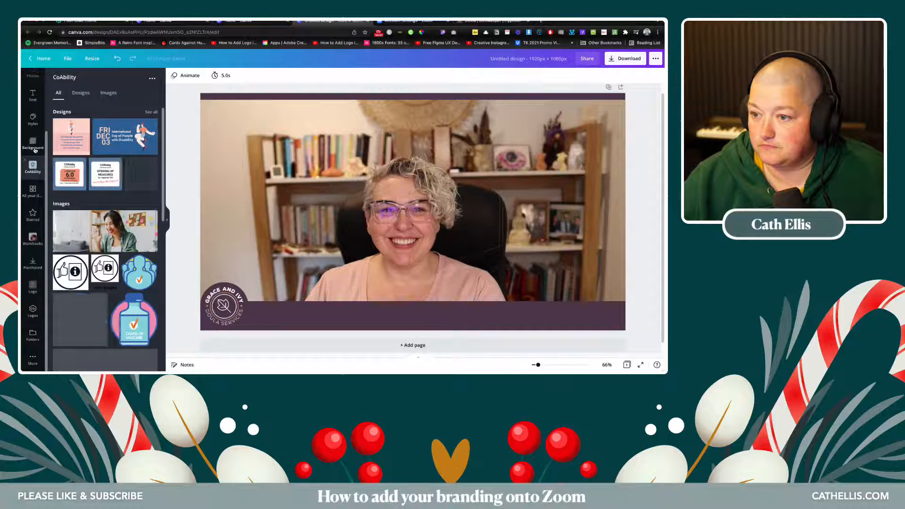
pyautogui.click(32, 311)
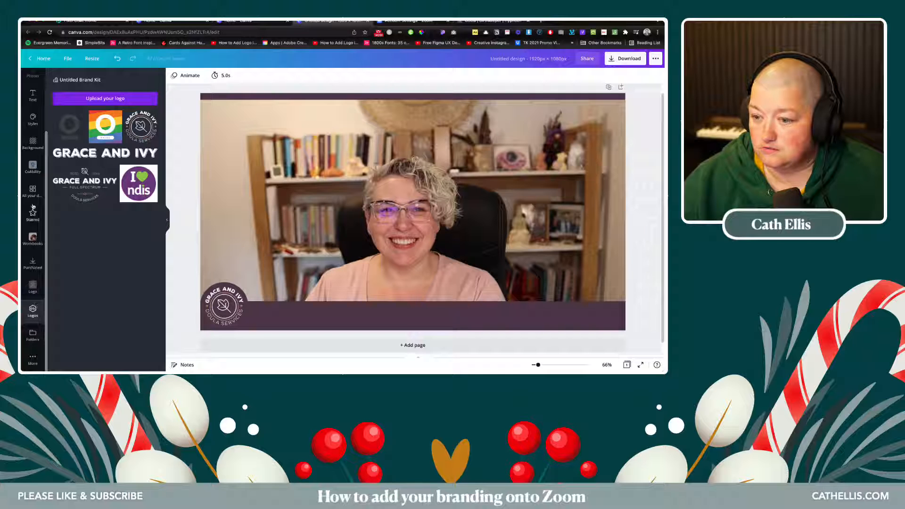
pyautogui.click(32, 189)
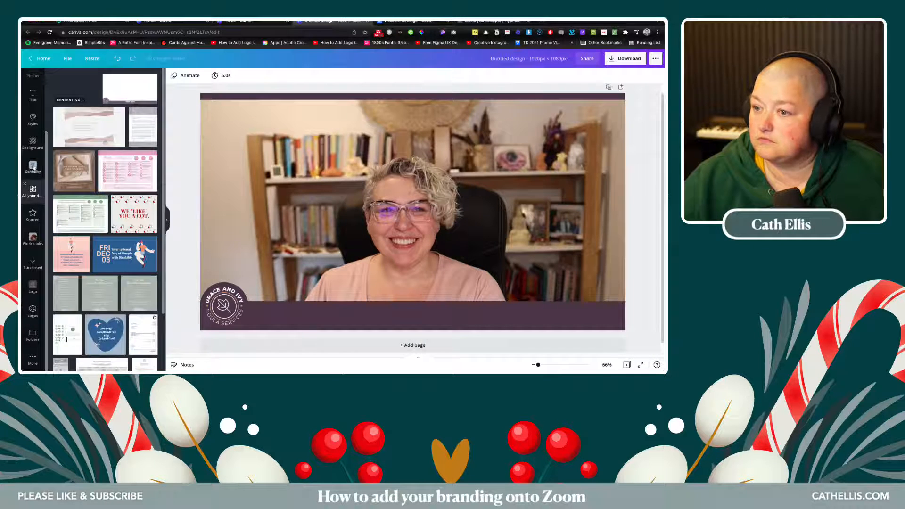
pyautogui.click(33, 117)
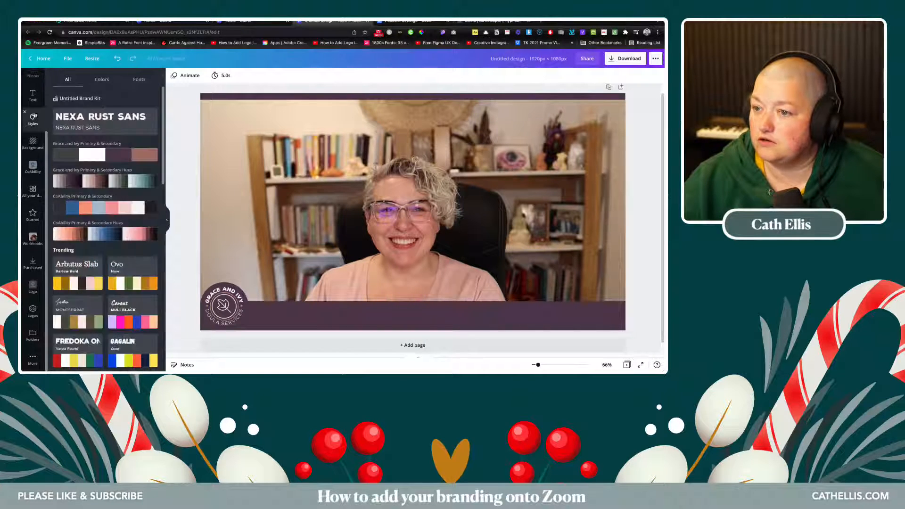
pyautogui.click(79, 119)
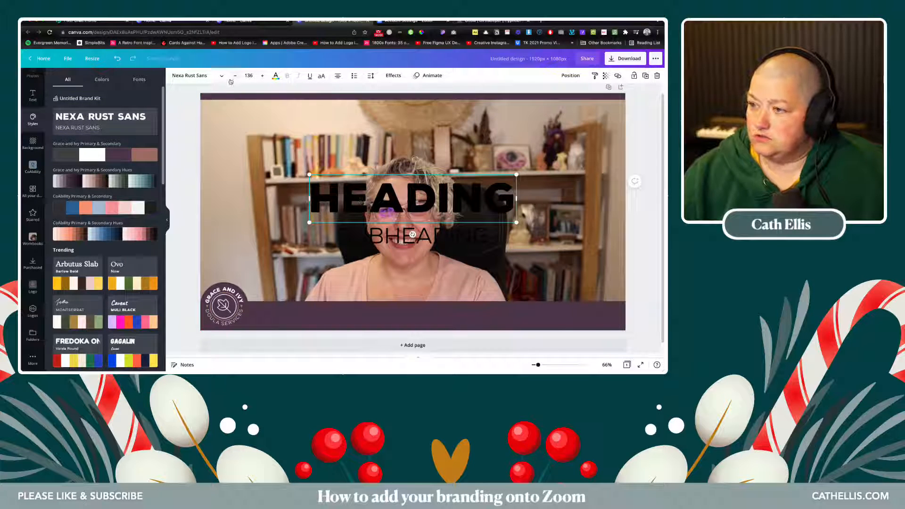
pyautogui.click(275, 75)
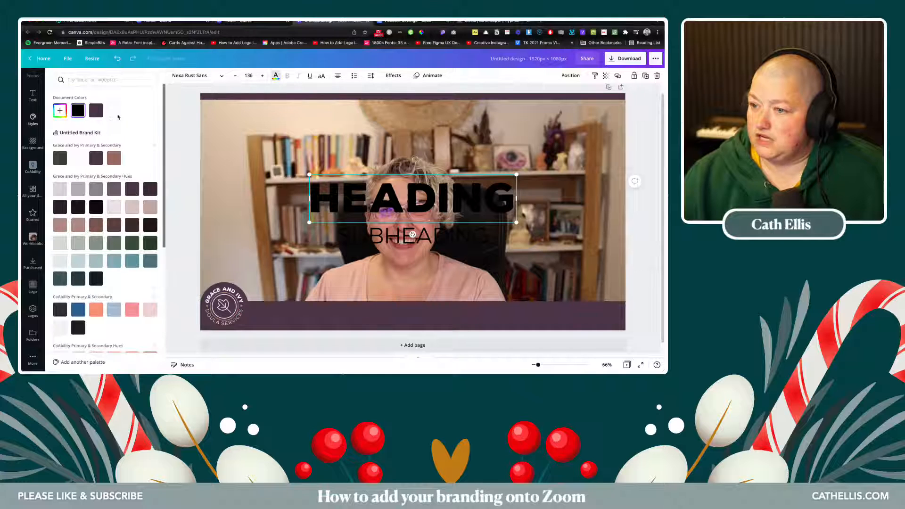
pyautogui.click(114, 110)
pyautogui.doubleClick(332, 196)
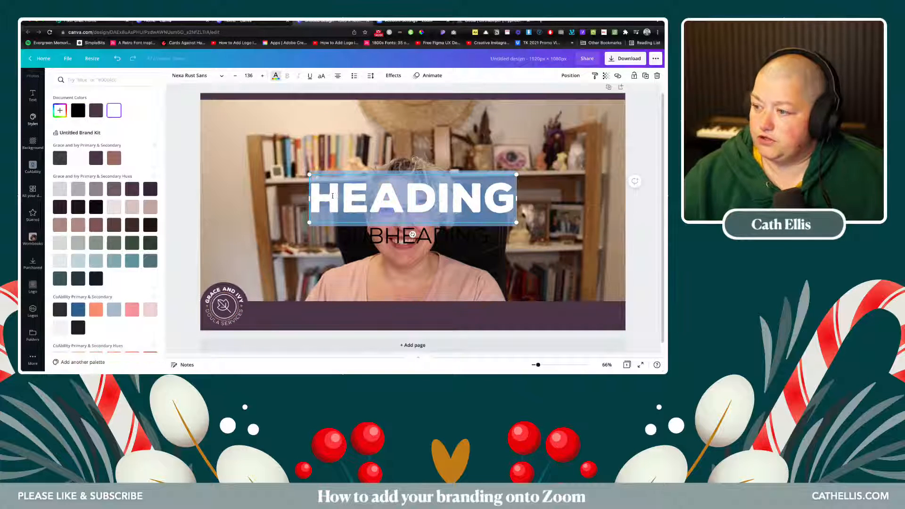
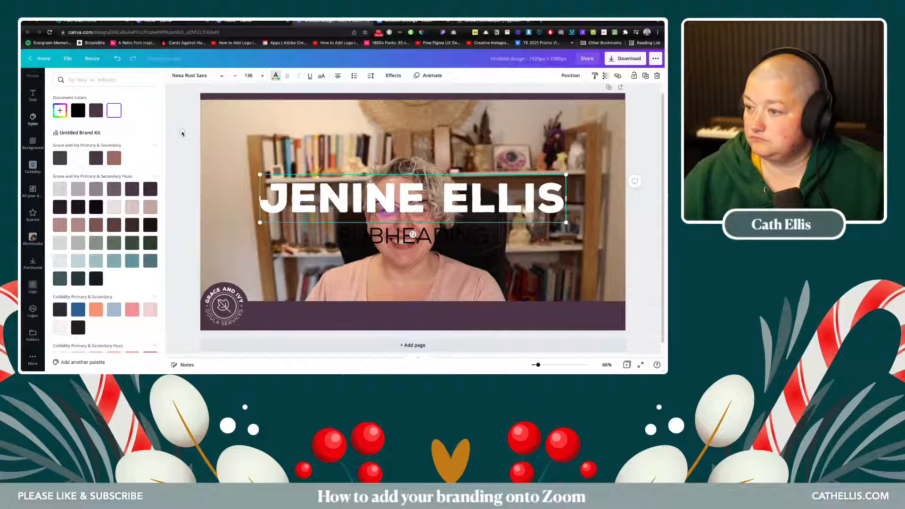
pyautogui.click(183, 133)
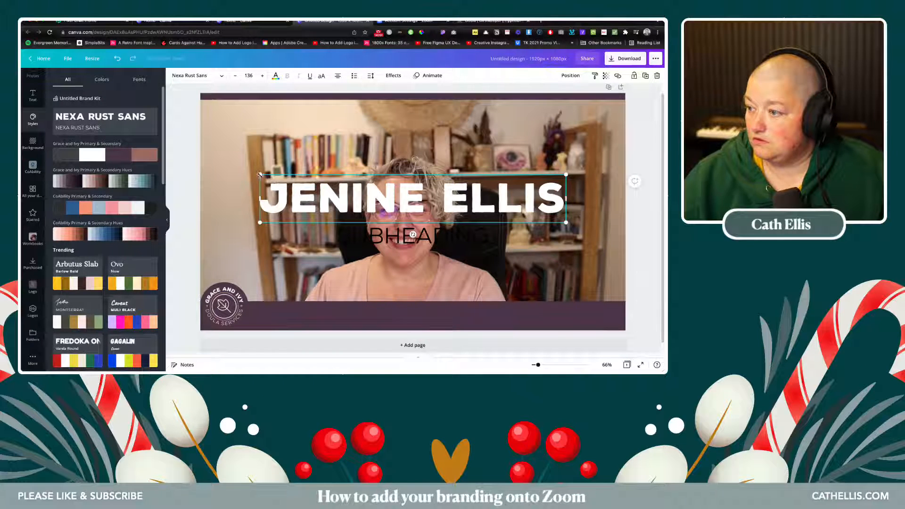
pyautogui.moveTo(260, 175)
pyautogui.mouseDown()
pyautogui.moveTo(389, 195)
pyautogui.moveTo(261, 181)
pyautogui.mouseUp()
# - Change the subheading to white 'BIRTHKEEPER' and scale both lines onto the purple bottom bar
pyautogui.click(389, 236)
pyautogui.doubleClick(388, 237)
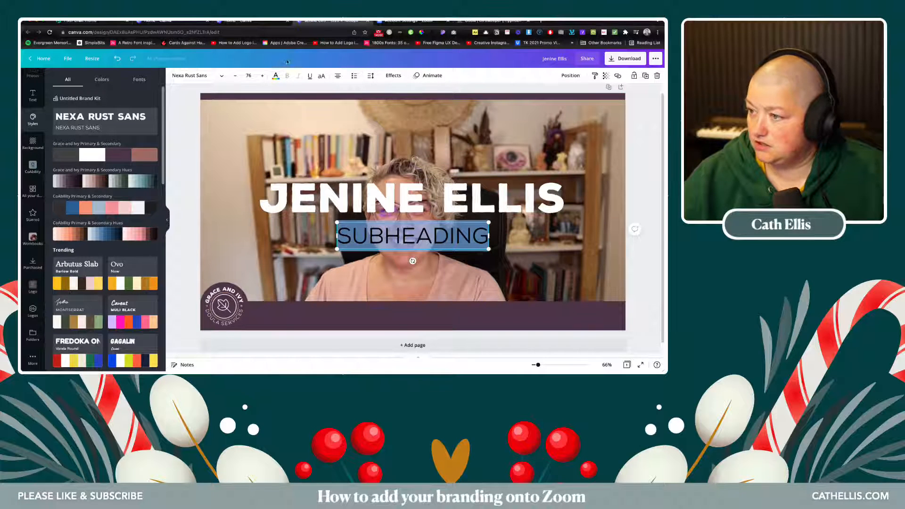
pyautogui.click(276, 77)
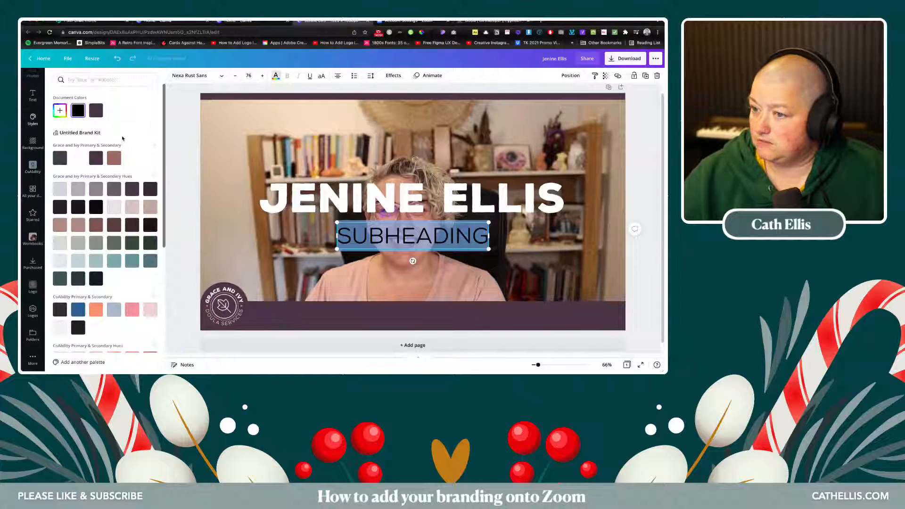
pyautogui.click(114, 112)
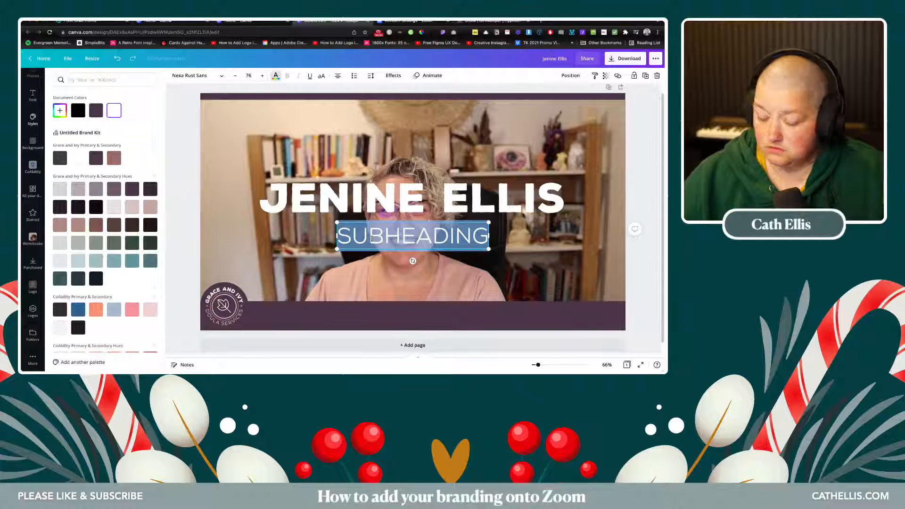
pyautogui.write('BIRTHK')
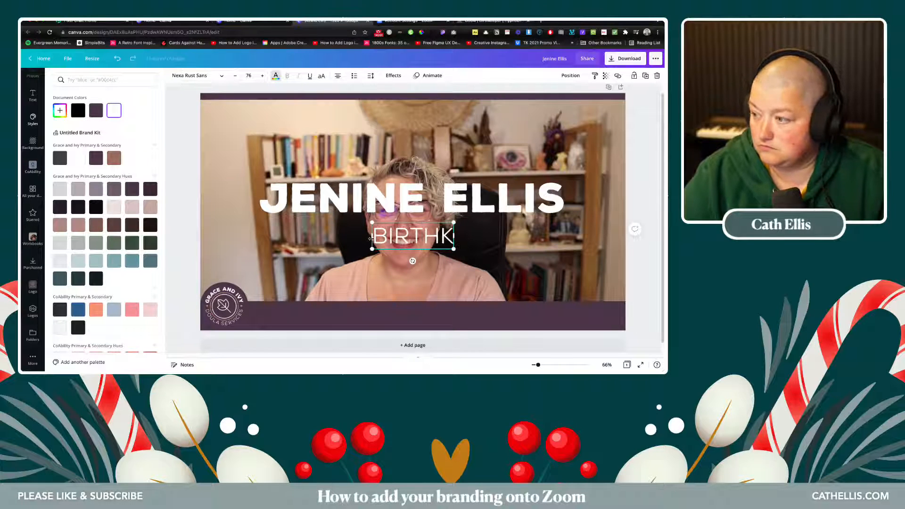
pyautogui.write('EEPER')
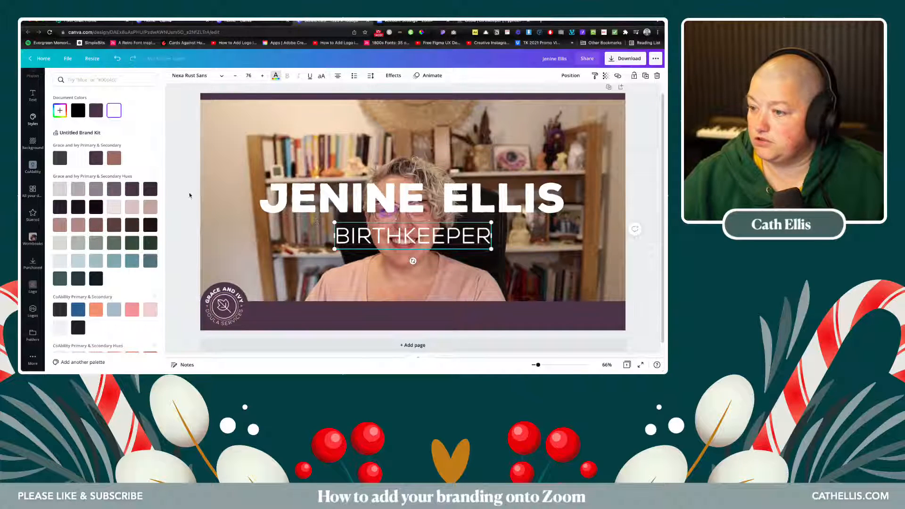
pyautogui.click(189, 195)
pyautogui.keyDown('shift'); pyautogui.click(511, 191); pyautogui.keyUp('shift')
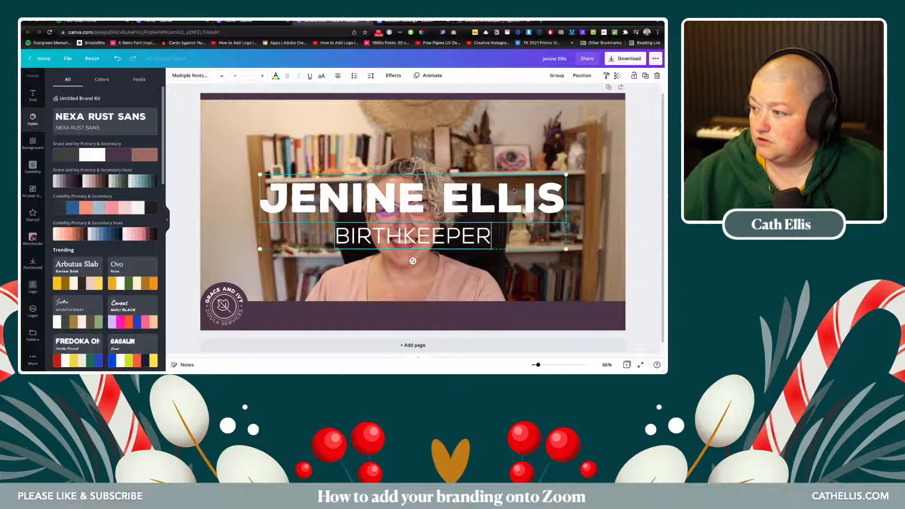
pyautogui.moveTo(566, 176); pyautogui.dragTo(411, 312)
# - Align both the name heading and the BIRTHKEEPER subtitle to the page centre
pyautogui.click(194, 232)
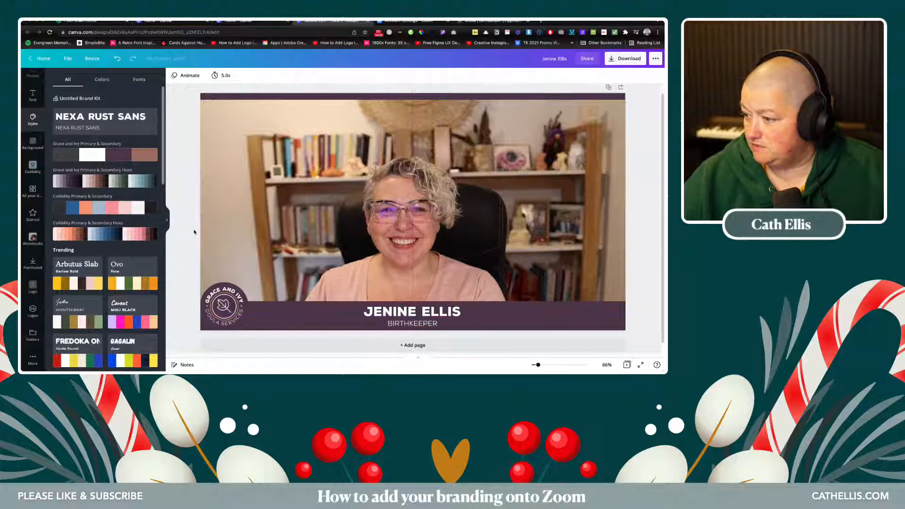
pyautogui.click(401, 278)
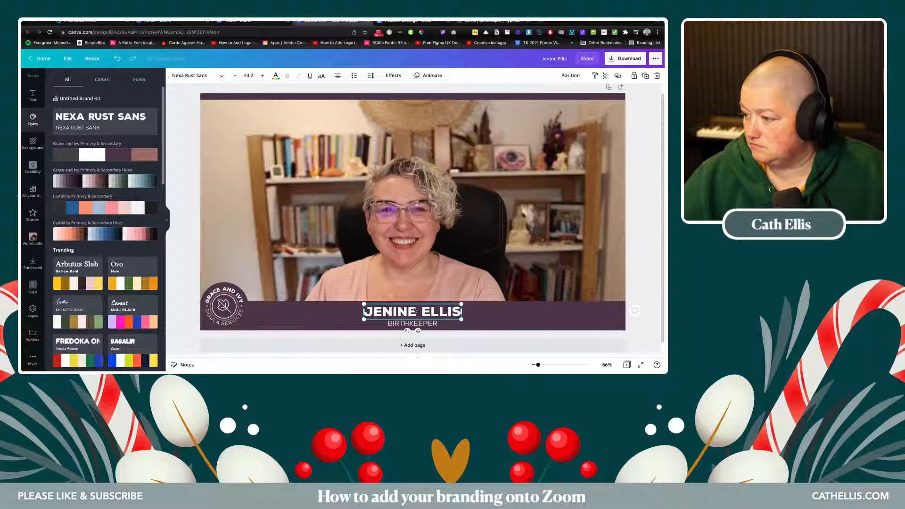
pyautogui.click(417, 312)
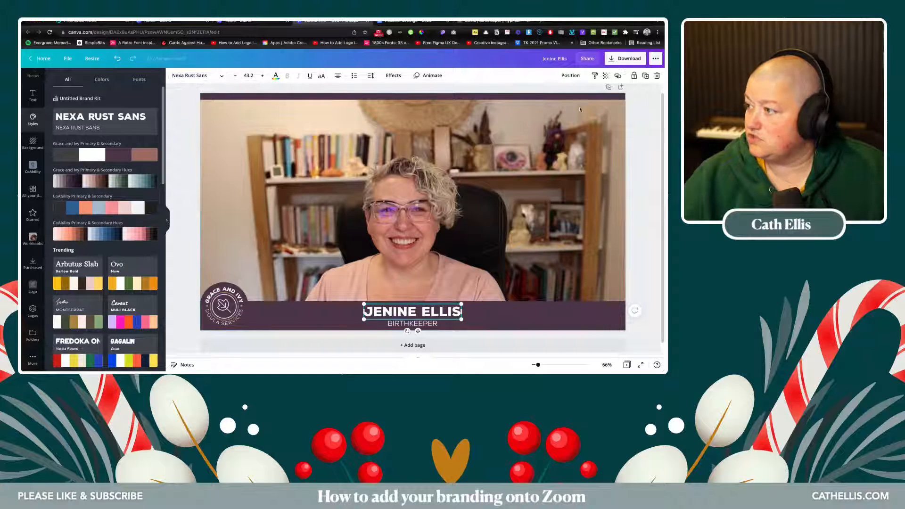
pyautogui.click(573, 76)
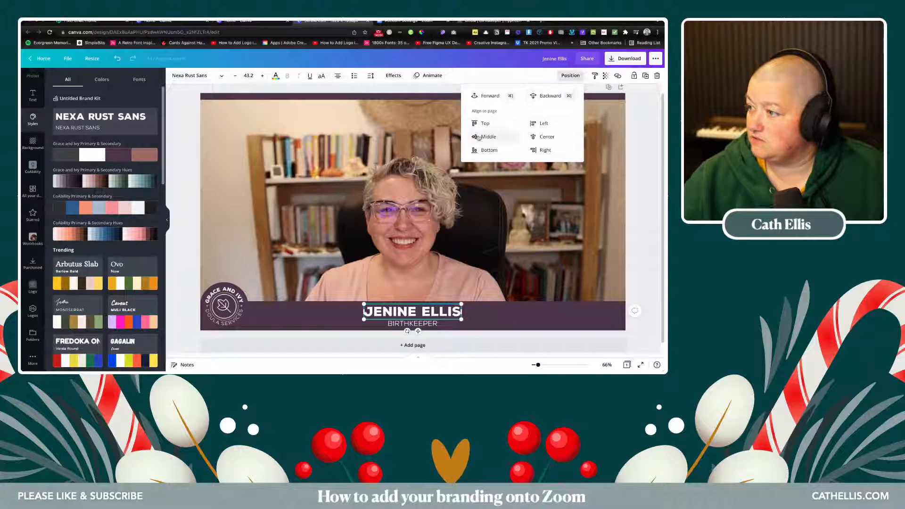
pyautogui.click(546, 137)
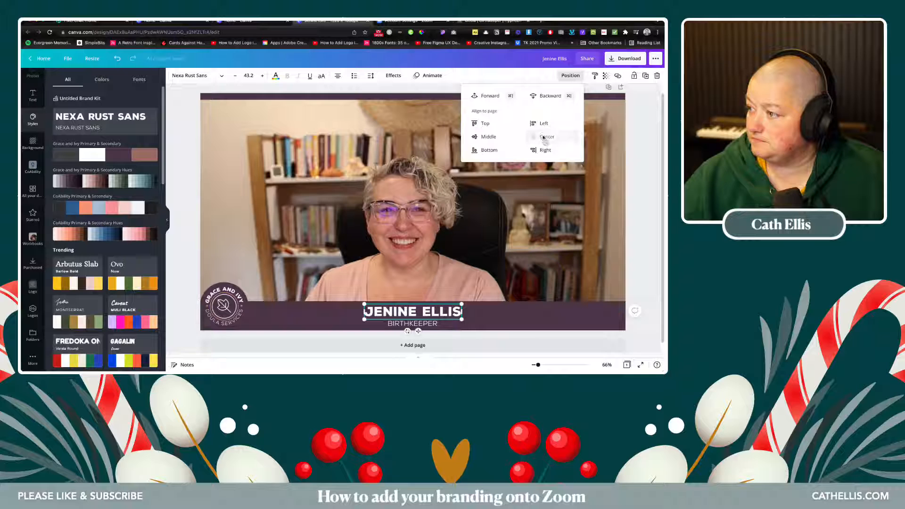
pyautogui.click(391, 324)
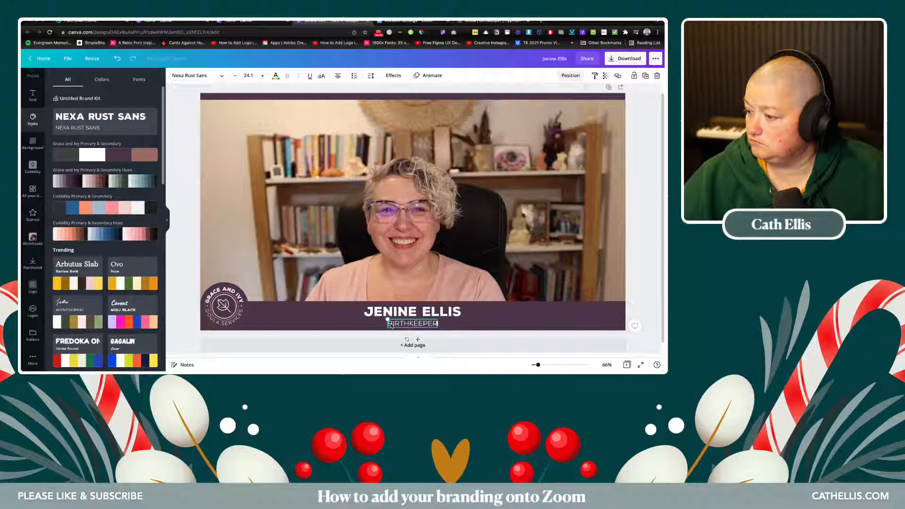
pyautogui.click(575, 76)
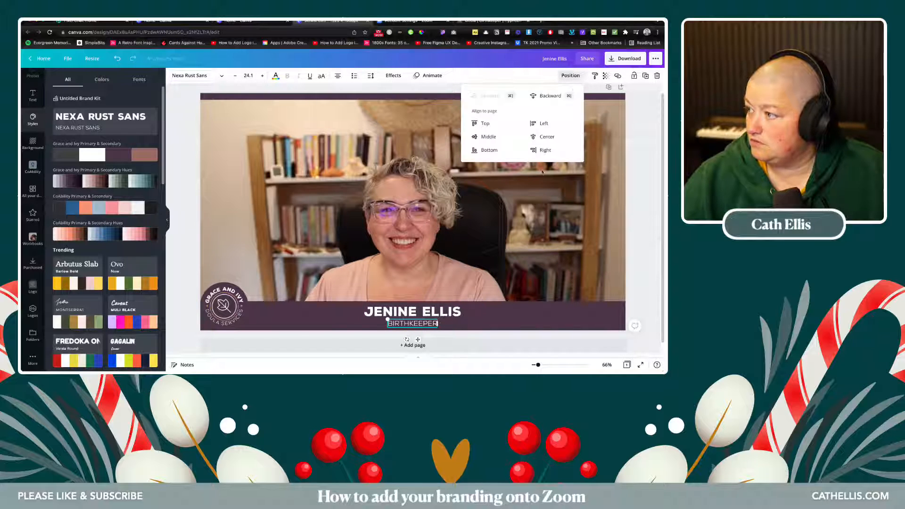
pyautogui.click(542, 136)
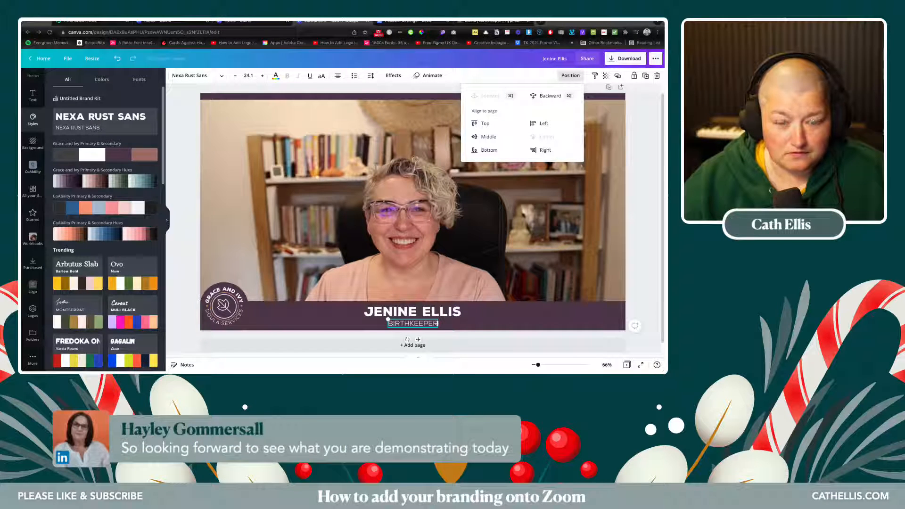
pyautogui.click(262, 166)
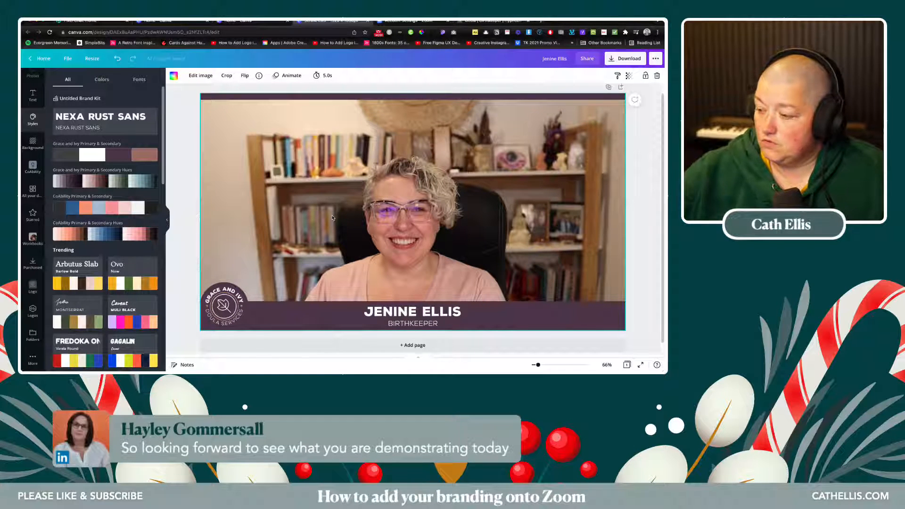
# - Add a second blank page and title the first two pages Desktop and Mobile
pyautogui.scroll(1, 313, 161)
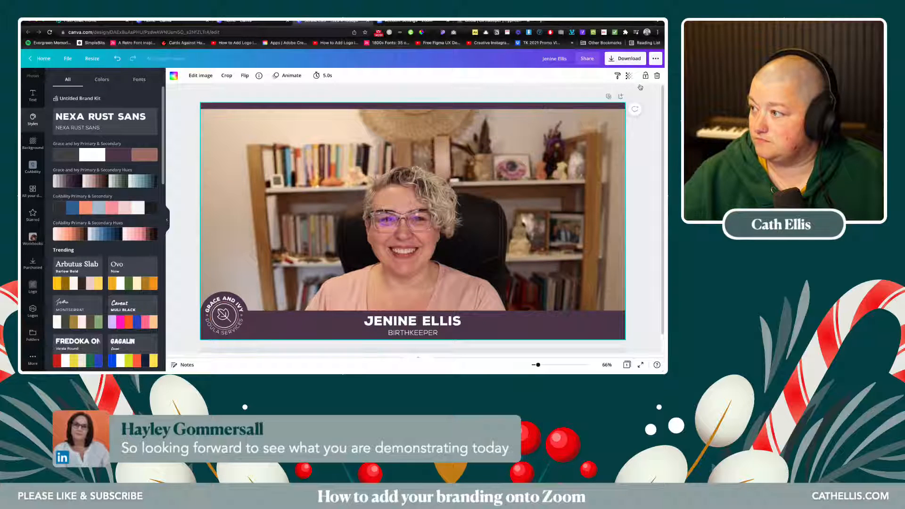
pyautogui.scroll(-1, 641, 91)
pyautogui.click(387, 336)
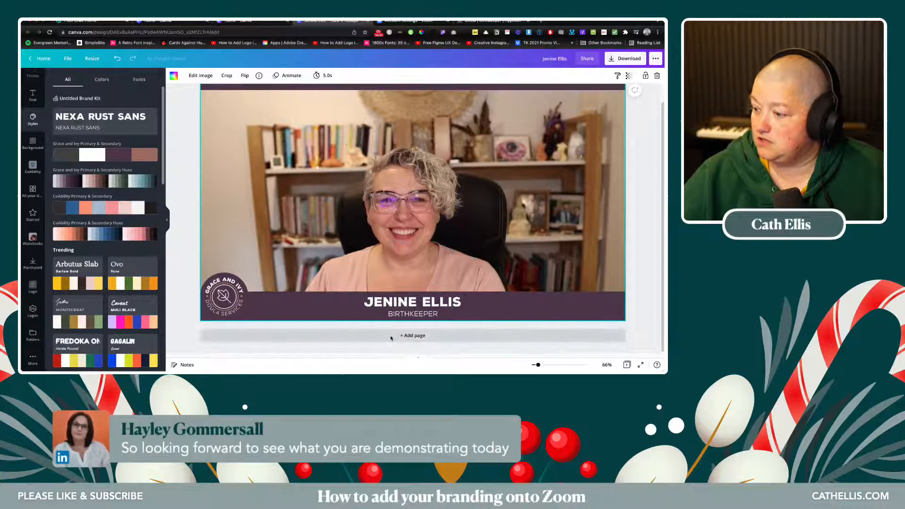
pyautogui.scroll(5, 281, 295)
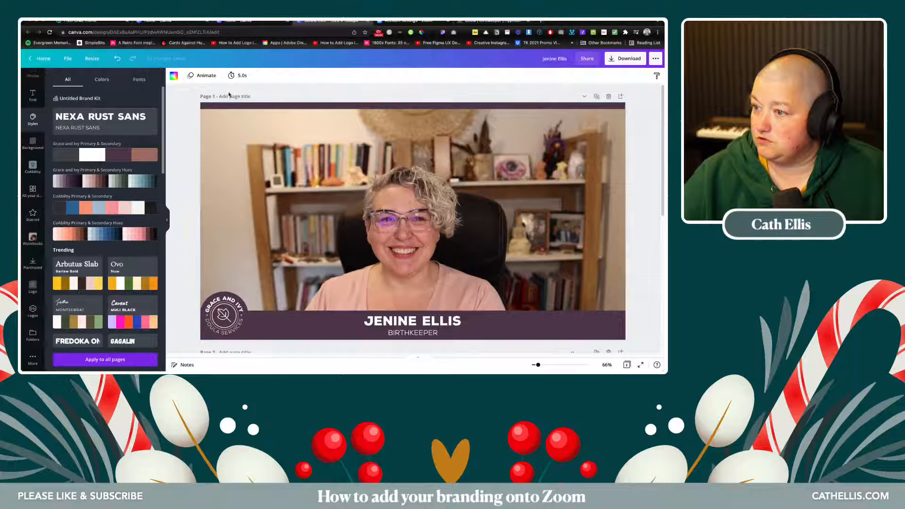
pyautogui.write('Desk')
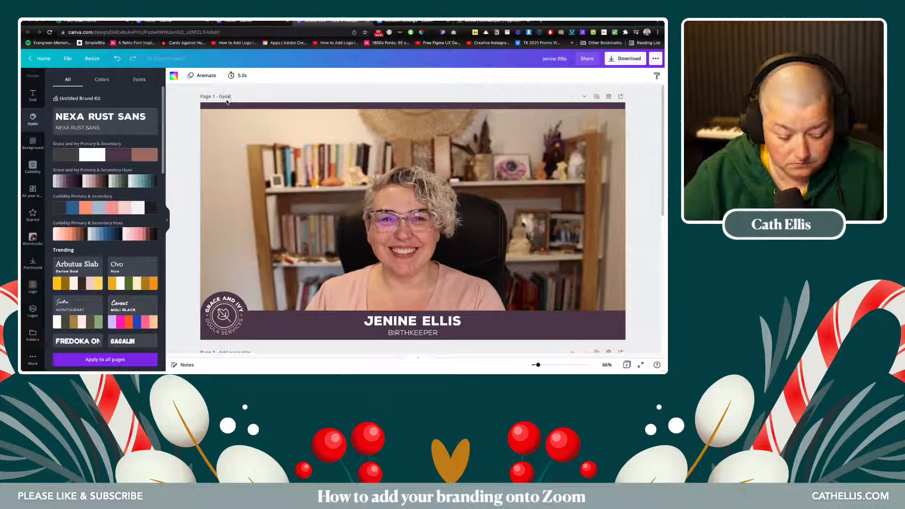
pyautogui.write('topo')
pyautogui.press('BackSpace')
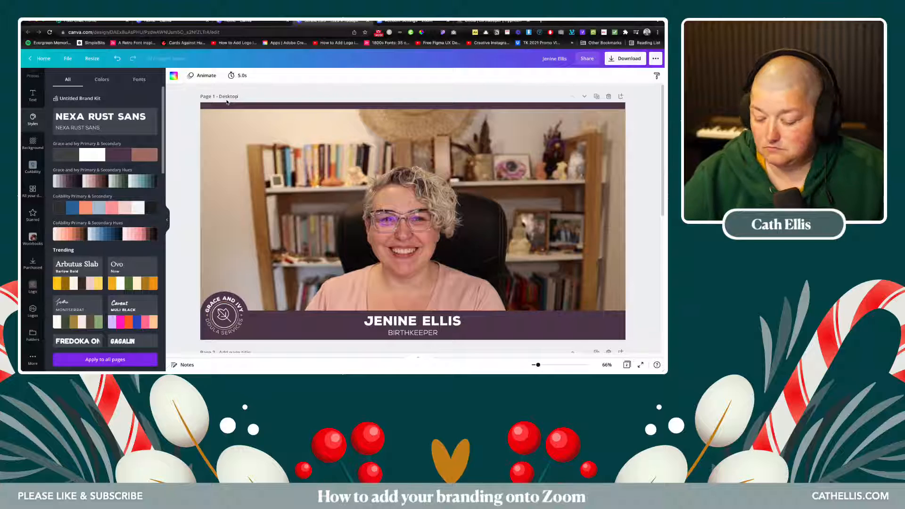
pyautogui.click(247, 91)
pyautogui.scroll(-5, 248, 93)
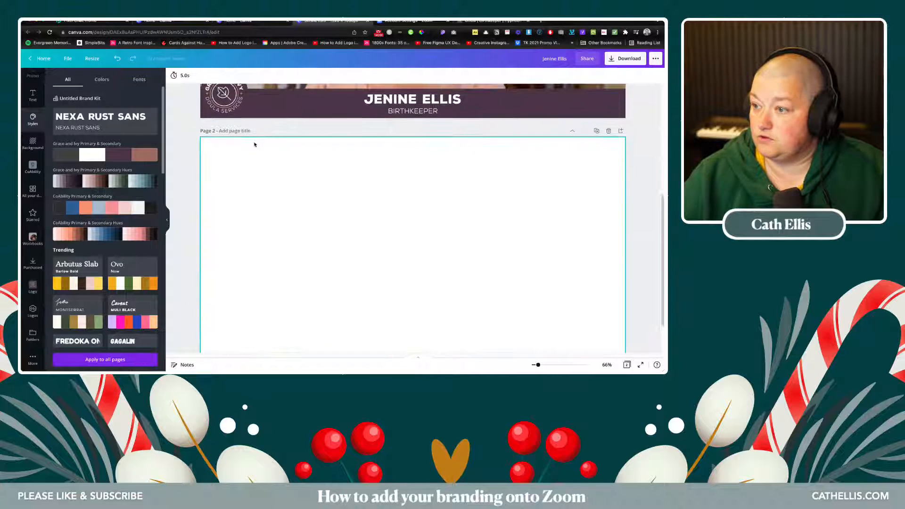
pyautogui.click(229, 132)
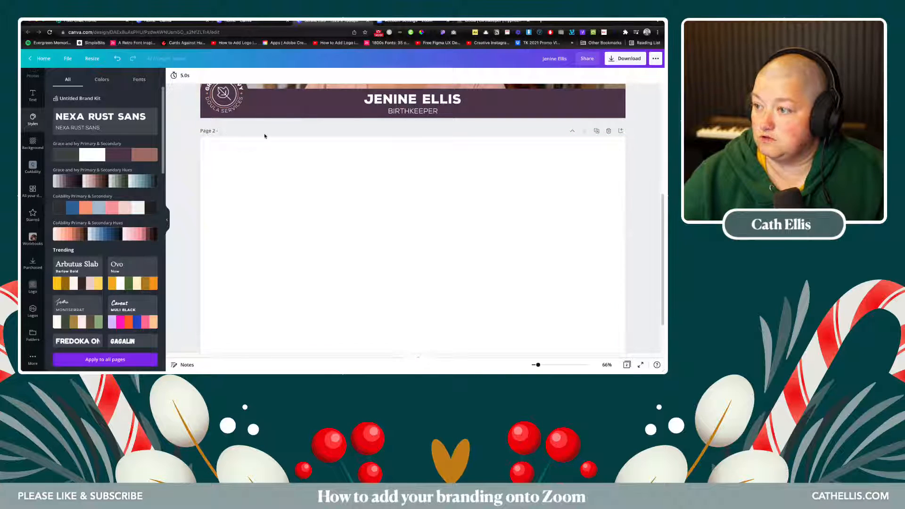
pyautogui.write('Mo')
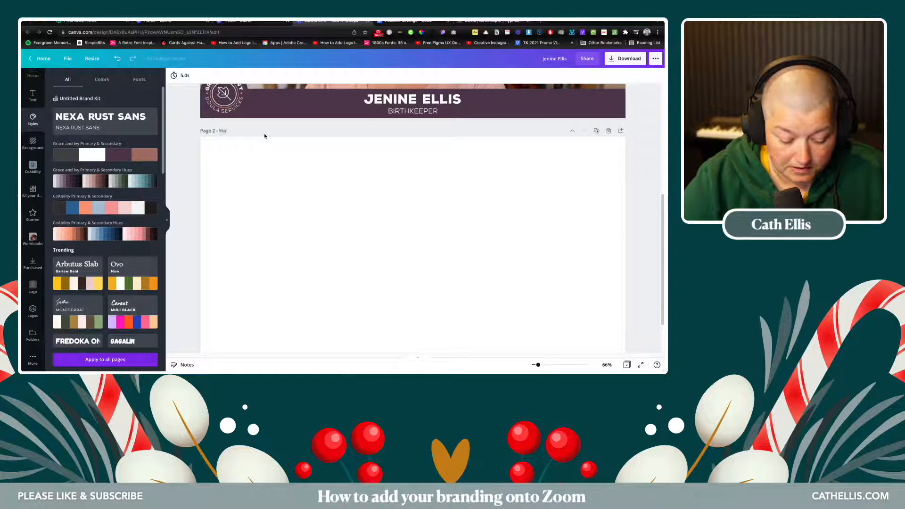
pyautogui.write('bile')
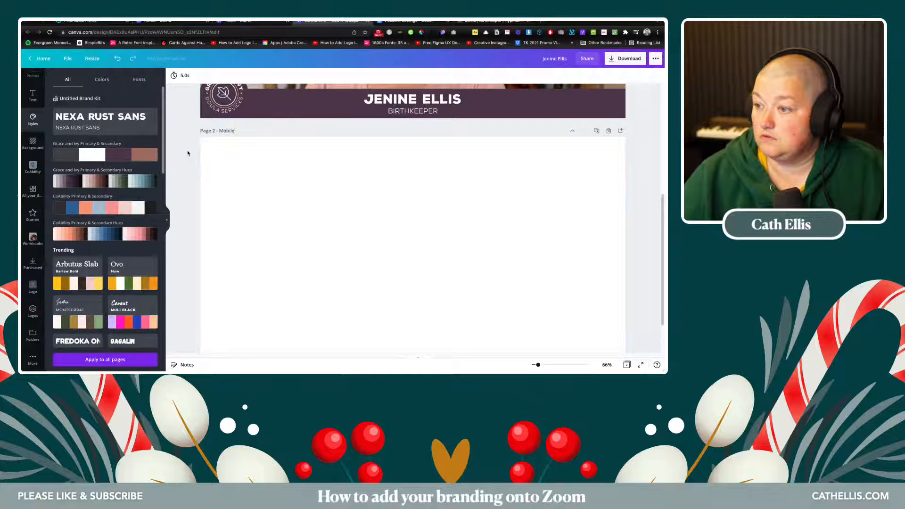
# - Add a blank third page and title it Thumbnail
pyautogui.click(352, 222)
pyautogui.scroll(-2, 389, 291)
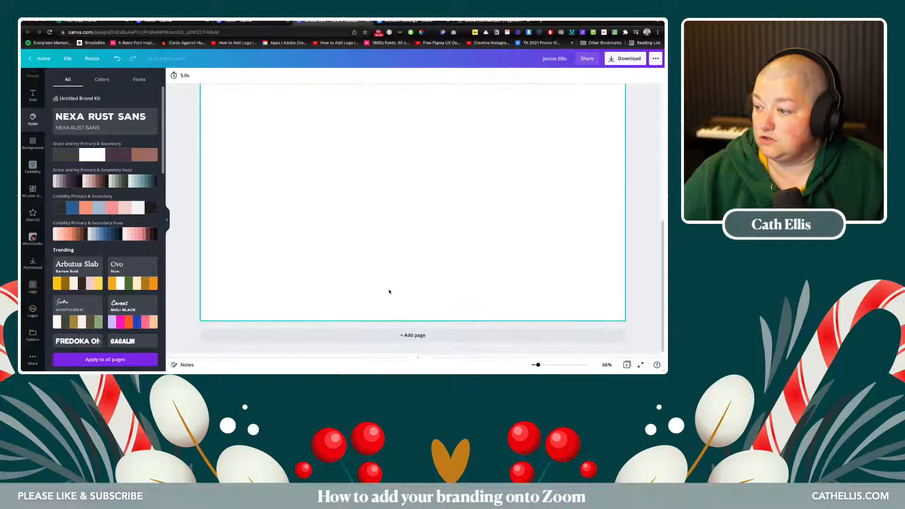
pyautogui.click(411, 341)
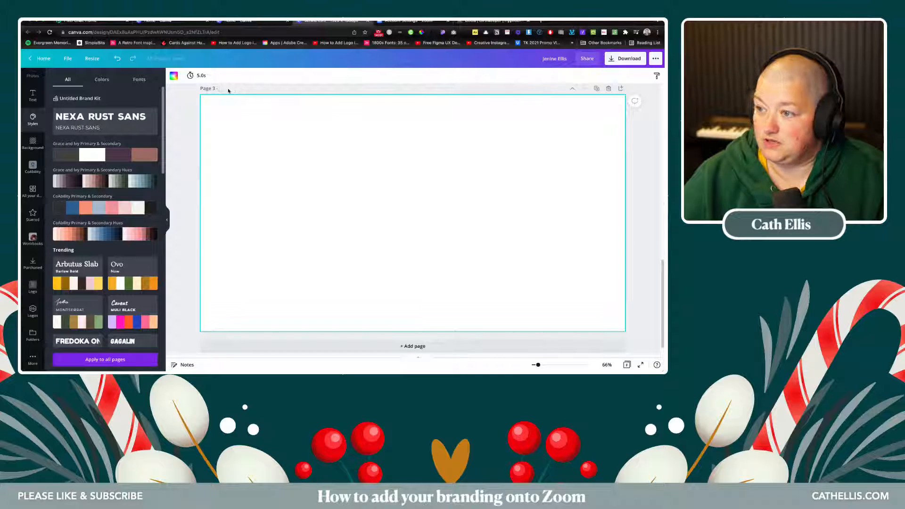
pyautogui.click(228, 89)
pyautogui.write('Thumbnail')
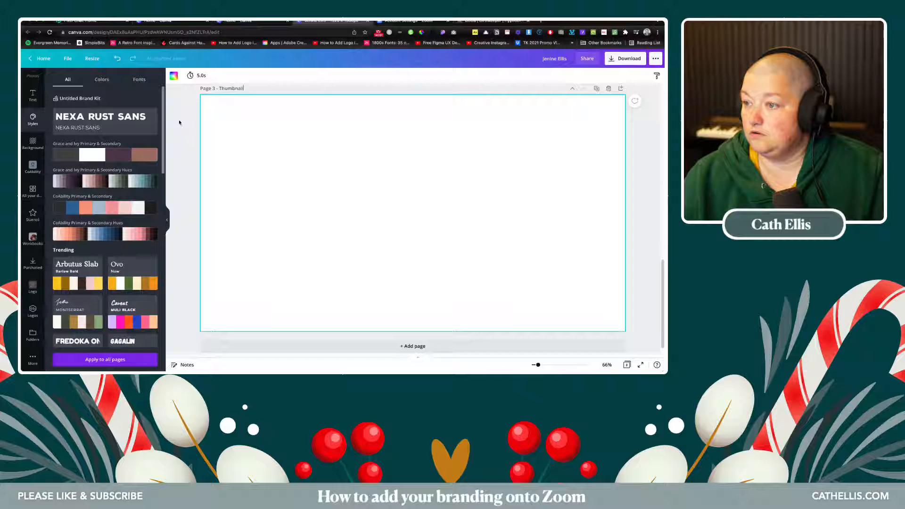
pyautogui.scroll(5, 179, 121)
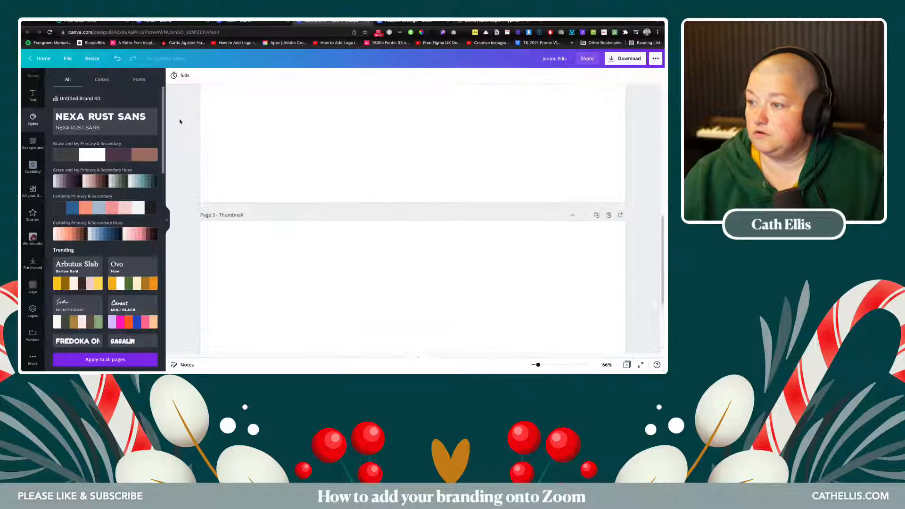
pyautogui.scroll(3, 180, 121)
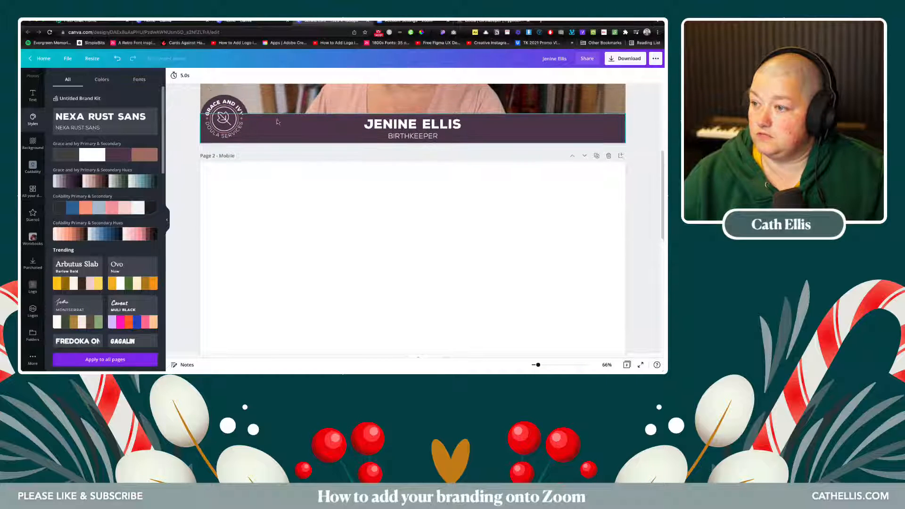
# - Paste a copy of page 1's purple name banner onto the Mobile page, undoing accidental moves
pyautogui.click(367, 126)
pyautogui.click(368, 126)
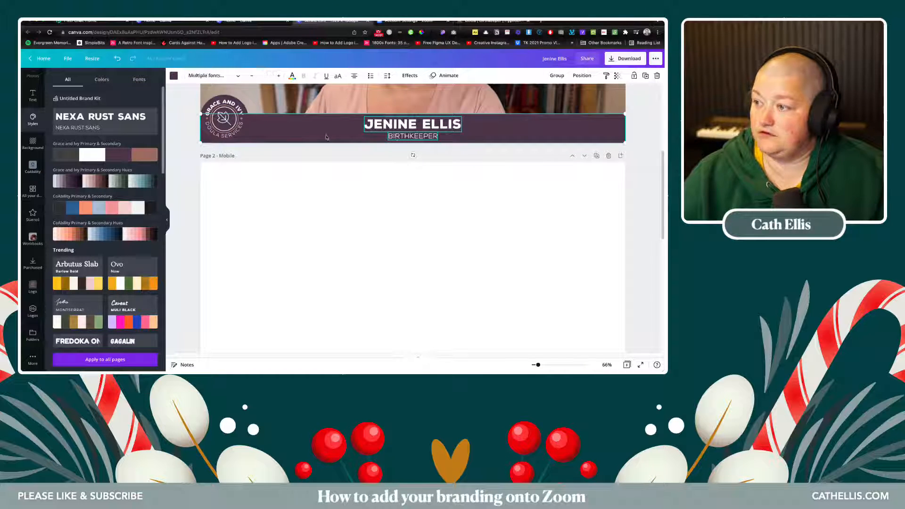
pyautogui.hotkey('ctrl', 'v')
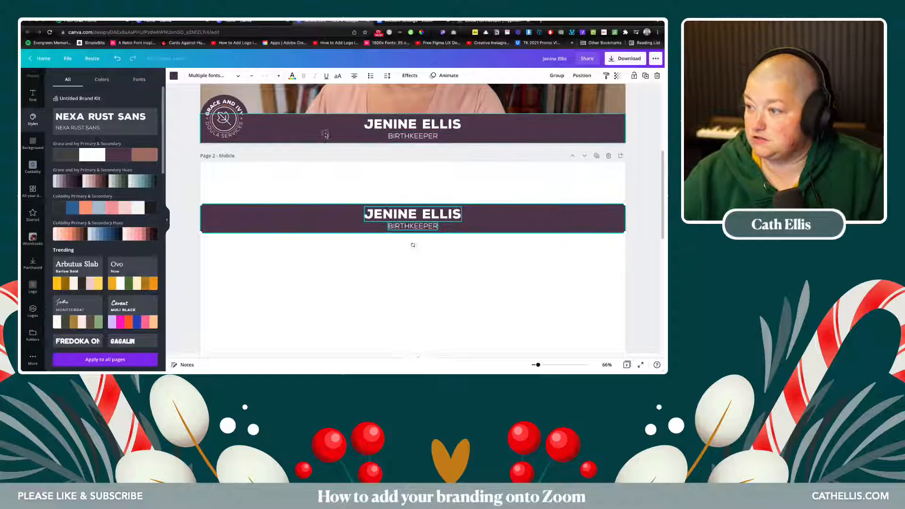
pyautogui.moveTo(326, 135); pyautogui.dragTo(328, 253)
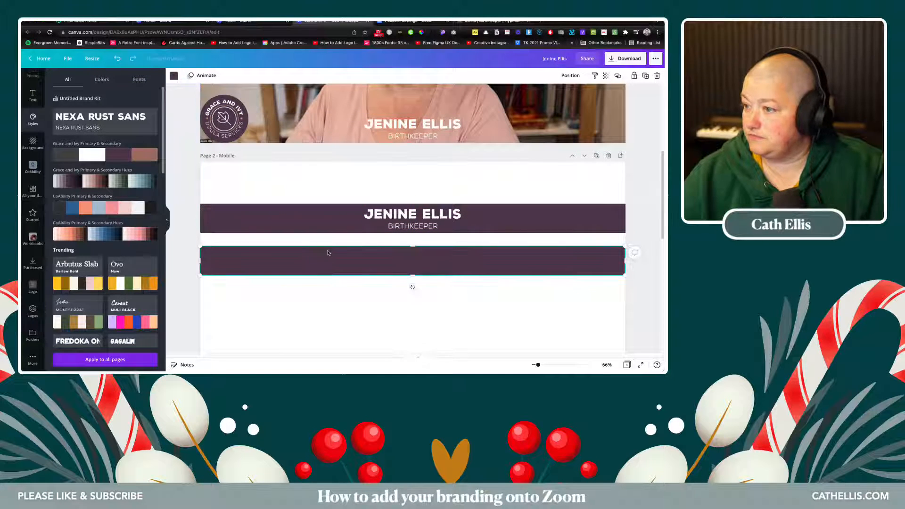
pyautogui.hotkey('ctrl', 'z')
pyautogui.hotkey('ctrl', 'z')
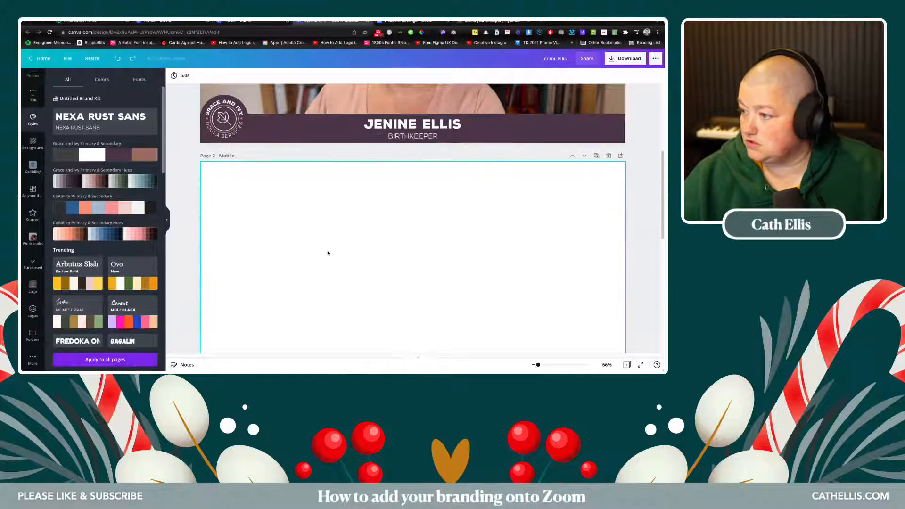
pyautogui.hotkey('ctrl', 'v')
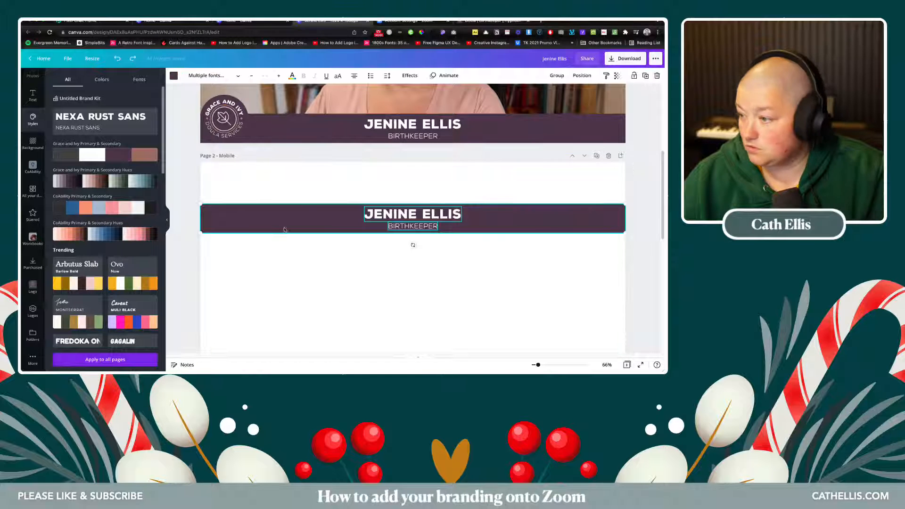
pyautogui.moveTo(349, 134); pyautogui.dragTo(342, 170)
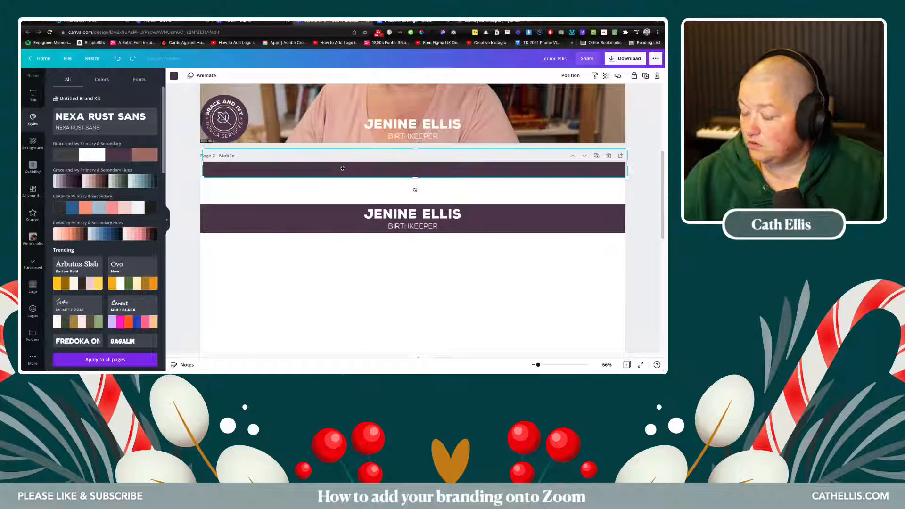
pyautogui.hotkey('ctrl', 'z')
# - Move the pasted banner to the bottom of the Mobile page and make its bar taller
pyautogui.scroll(-3, 303, 244)
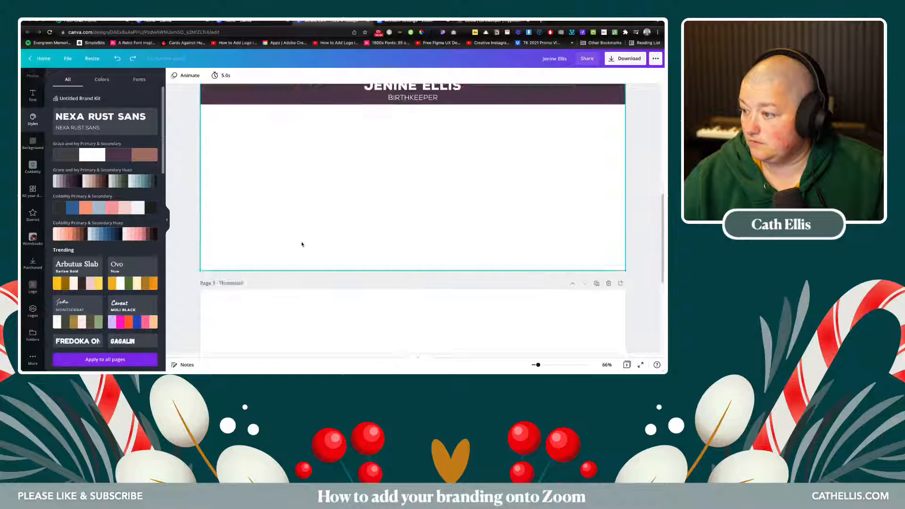
pyautogui.scroll(2, 306, 236)
pyautogui.scroll(-1, 311, 224)
pyautogui.click(310, 156)
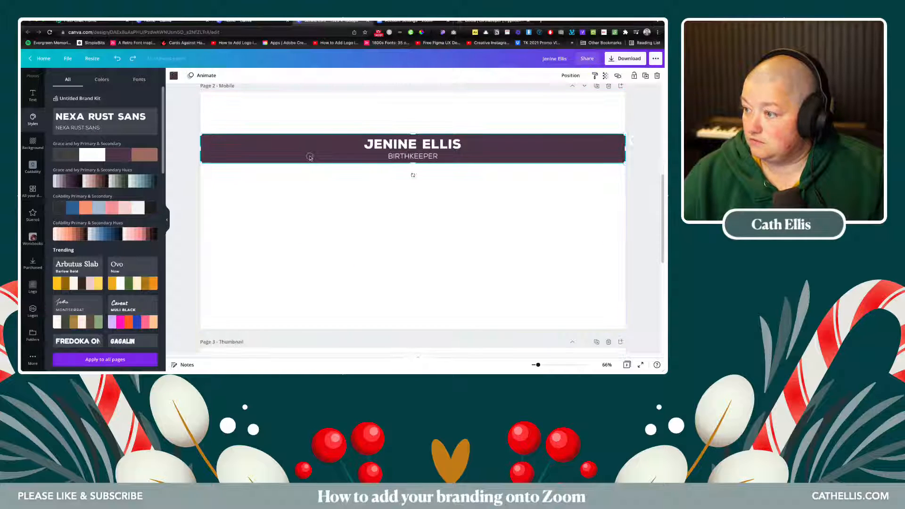
pyautogui.keyDown('shift'); pyautogui.click(414, 148); pyautogui.keyUp('shift')
pyautogui.keyDown('shift'); pyautogui.click(413, 157); pyautogui.keyUp('shift')
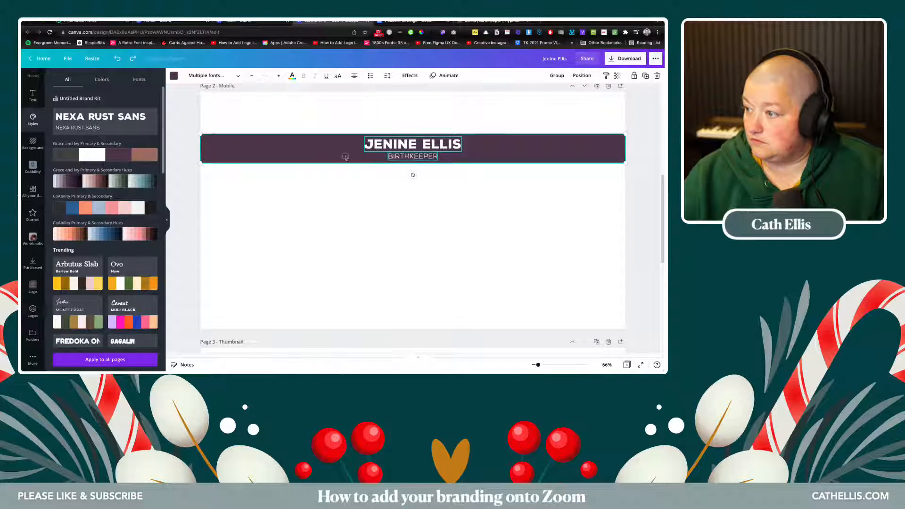
pyautogui.moveTo(333, 151); pyautogui.dragTo(326, 309)
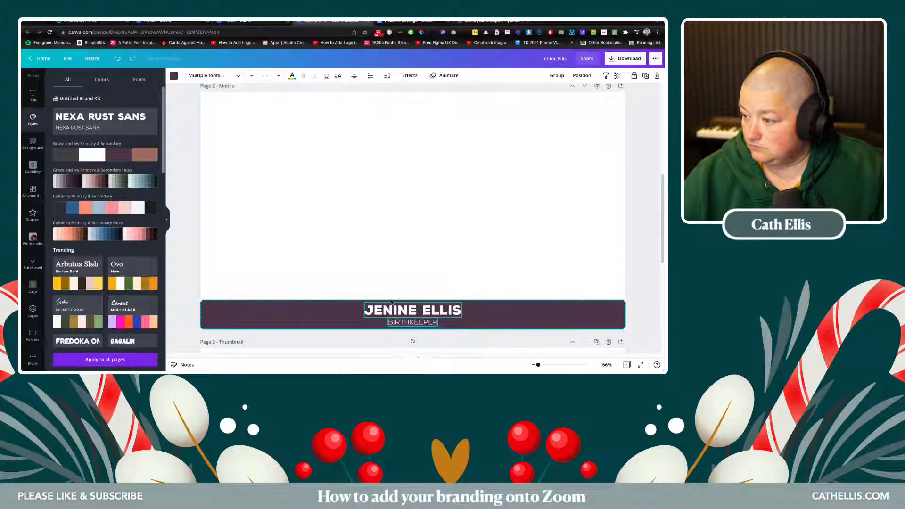
pyautogui.click(321, 296)
pyautogui.click(323, 310)
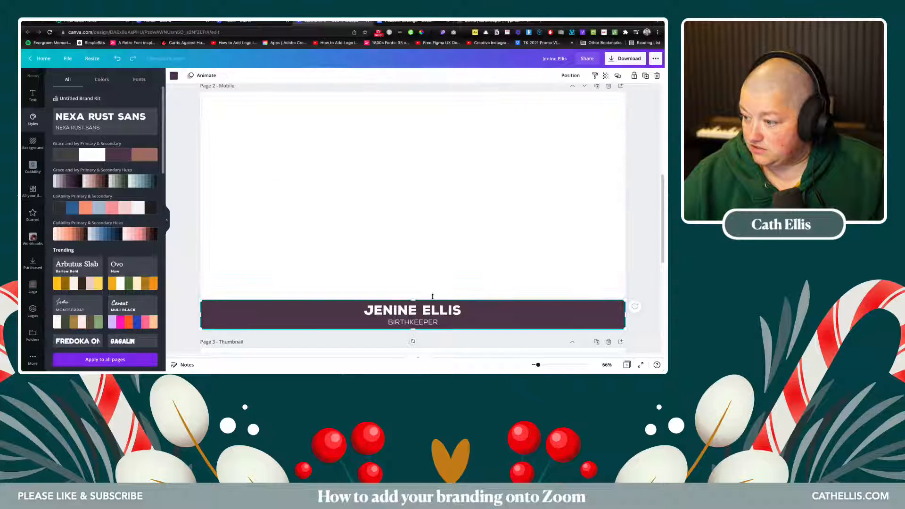
pyautogui.moveTo(416, 300); pyautogui.dragTo(424, 250)
# - Enlarge the name and BIRTHKEEPER text and centre it within the taller bar
pyautogui.click(413, 310)
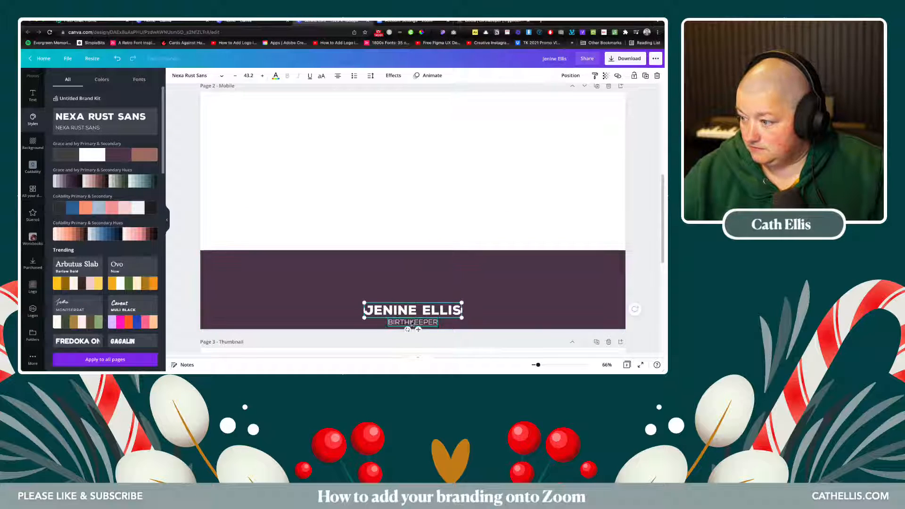
pyautogui.keyDown('shift'); pyautogui.click(412, 324); pyautogui.keyUp('shift')
pyautogui.moveTo(463, 302); pyautogui.dragTo(564, 246)
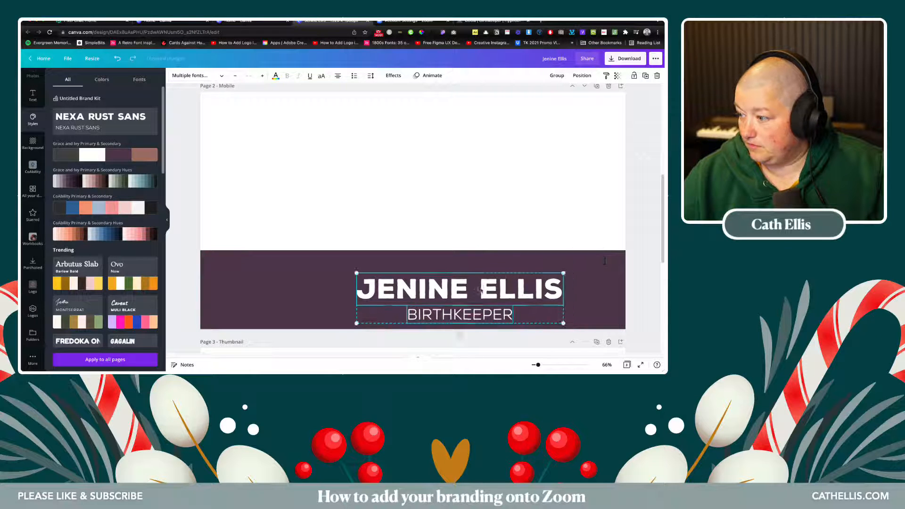
pyautogui.moveTo(480, 288); pyautogui.dragTo(437, 283)
pyautogui.click(285, 212)
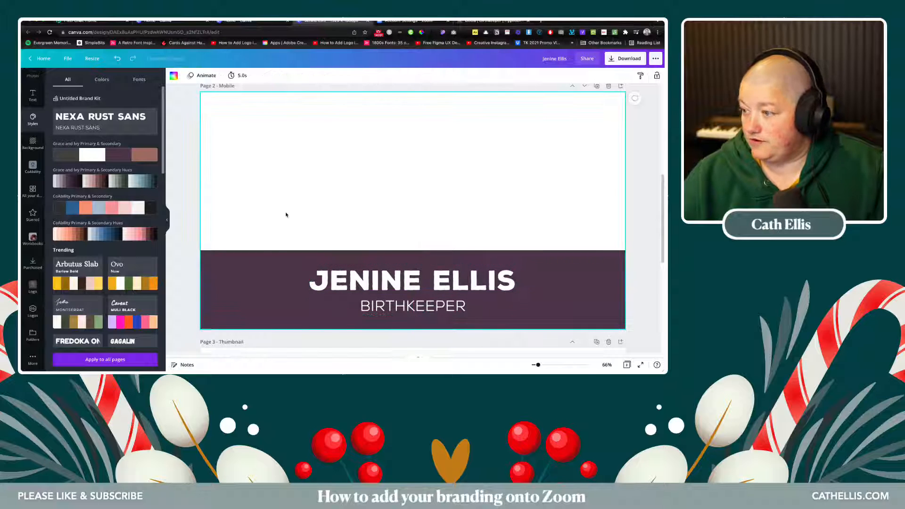
pyautogui.scroll(2, 285, 209)
pyautogui.scroll(-3, 287, 205)
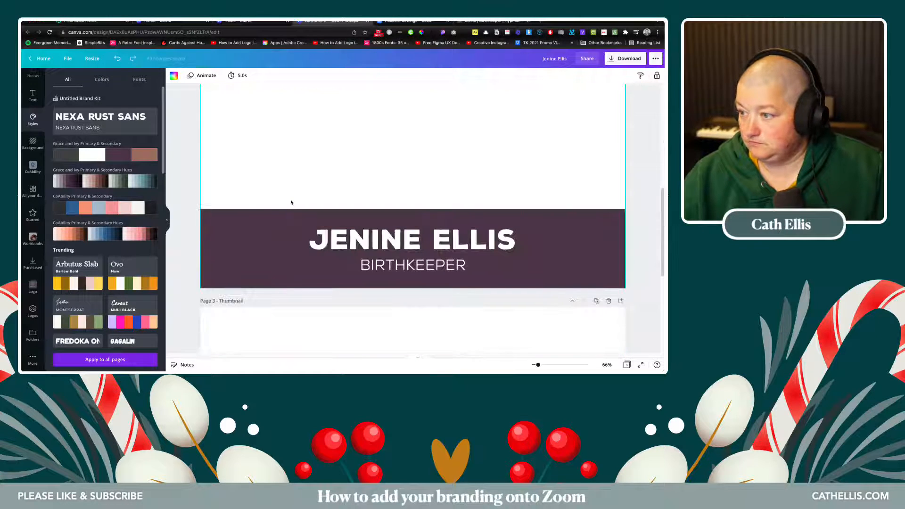
pyautogui.scroll(3, 292, 200)
pyautogui.scroll(-3, 293, 201)
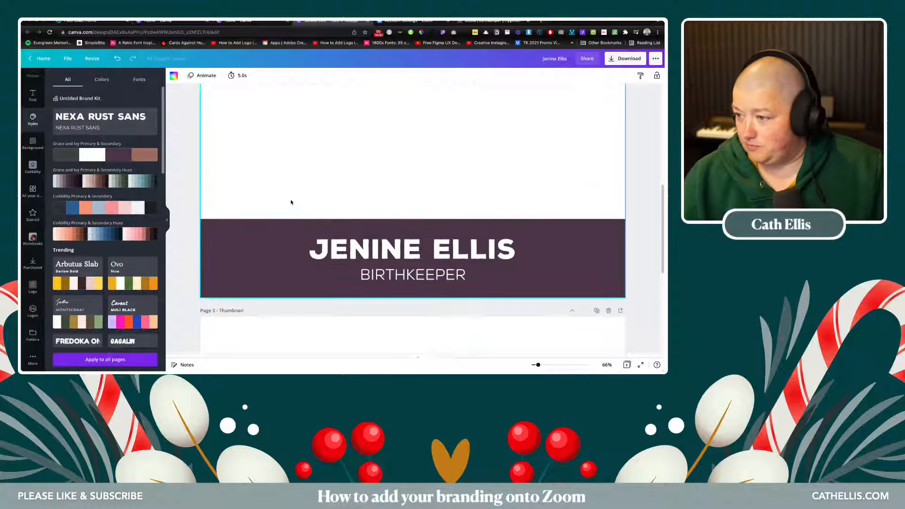
pyautogui.scroll(3, 292, 202)
# - Copy the Grace and Ivy logo with its purple circle from page 1 onto the Thumbnail page
pyautogui.click(229, 176)
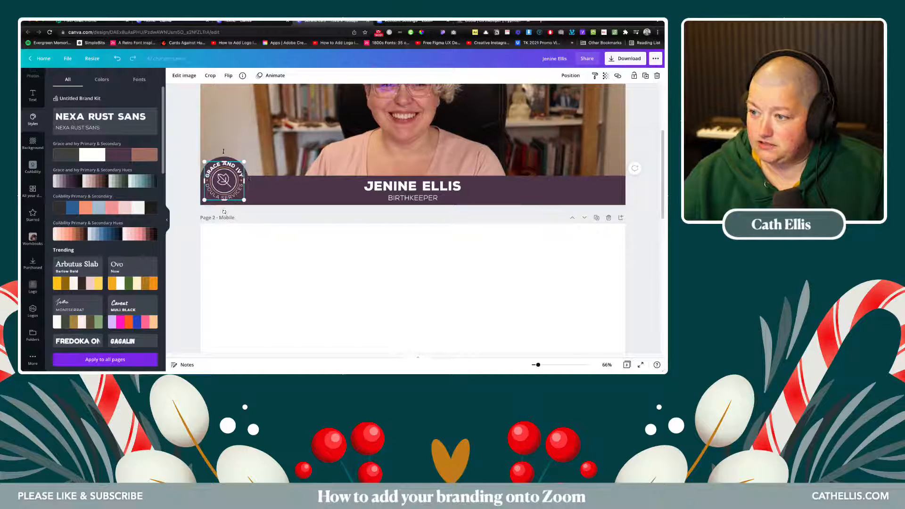
pyautogui.click(186, 151)
pyautogui.click(227, 160)
pyautogui.keyDown('shift'); pyautogui.click(226, 176); pyautogui.keyUp('shift')
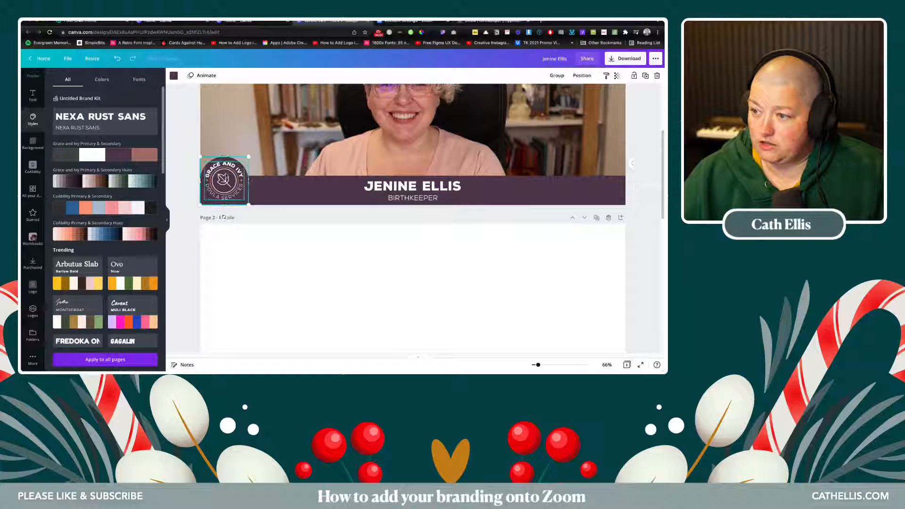
pyautogui.scroll(-10, 266, 231)
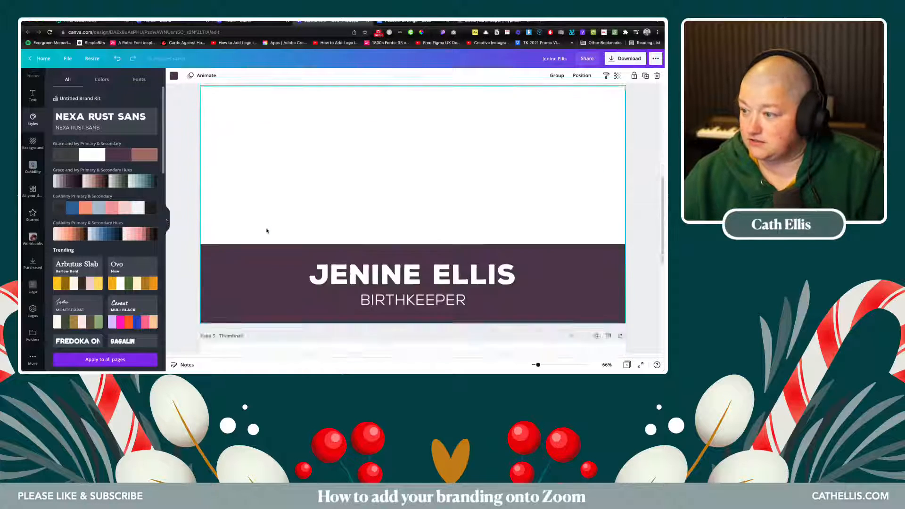
pyautogui.scroll(1, 266, 231)
pyautogui.hotkey('ctrl', 'v')
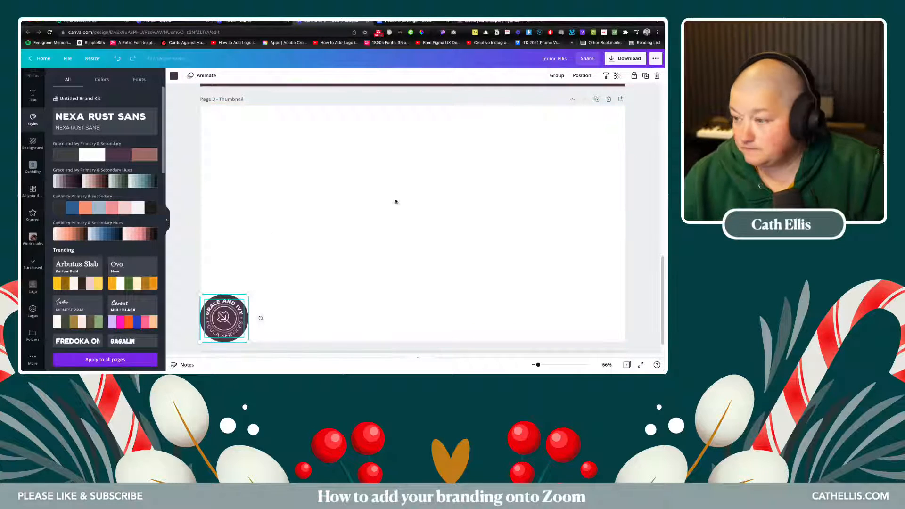
# - Enlarge the logo to the full page height and centre it horizontally
pyautogui.moveTo(250, 293); pyautogui.dragTo(462, 127)
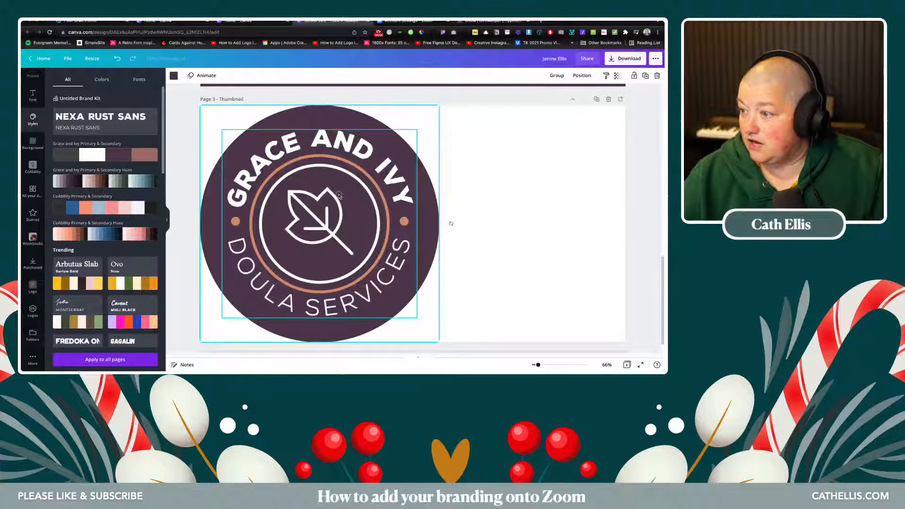
pyautogui.moveTo(339, 196); pyautogui.dragTo(432, 195)
pyautogui.click(183, 160)
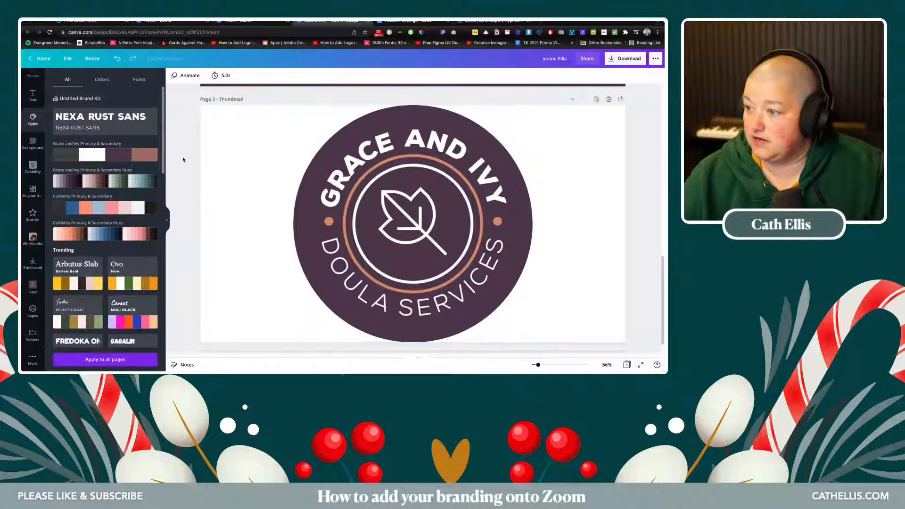
pyautogui.scroll(10, 184, 159)
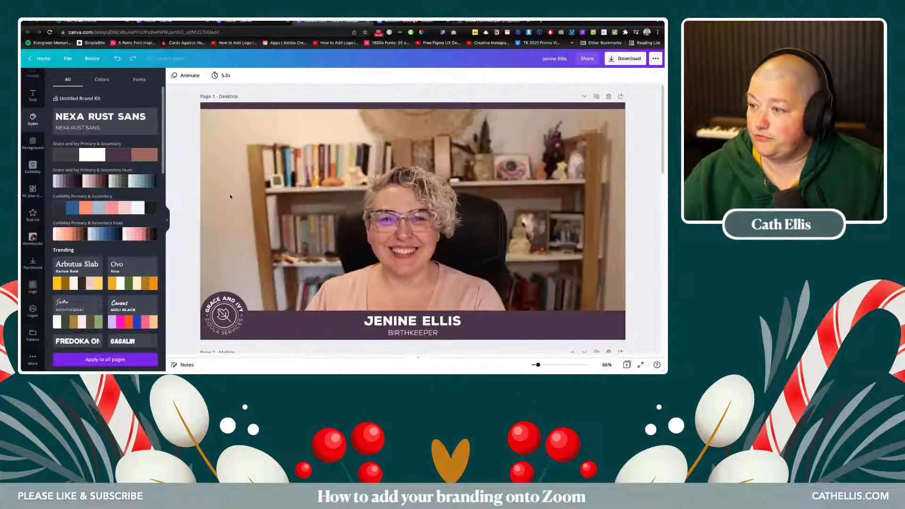
# - Delete the placeholder photo from the Desktop page
pyautogui.click(626, 58)
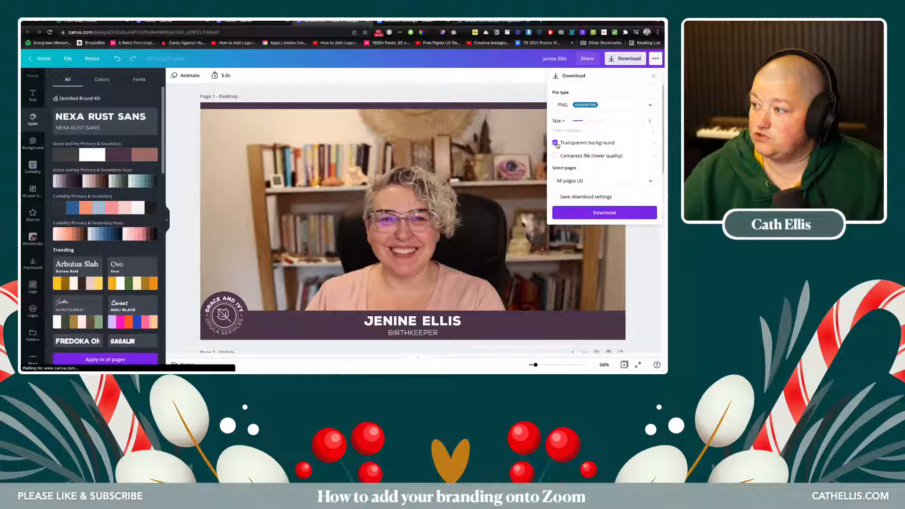
pyautogui.click(396, 180)
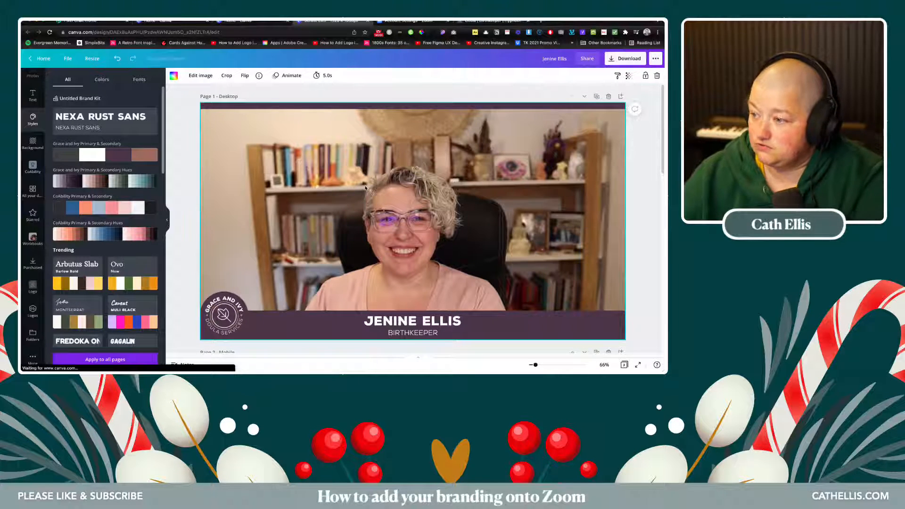
pyautogui.press('Delete')
pyautogui.scroll(-5, 365, 189)
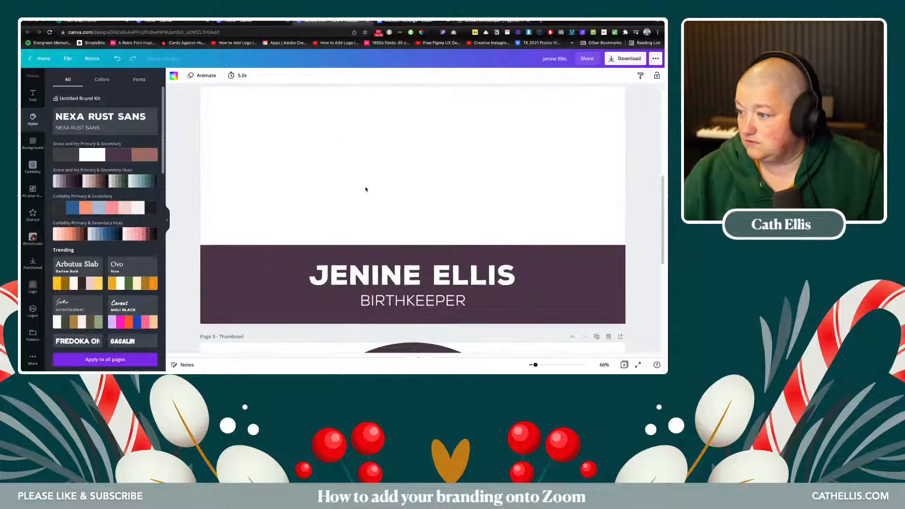
pyautogui.scroll(-3, 365, 189)
pyautogui.scroll(8, 365, 188)
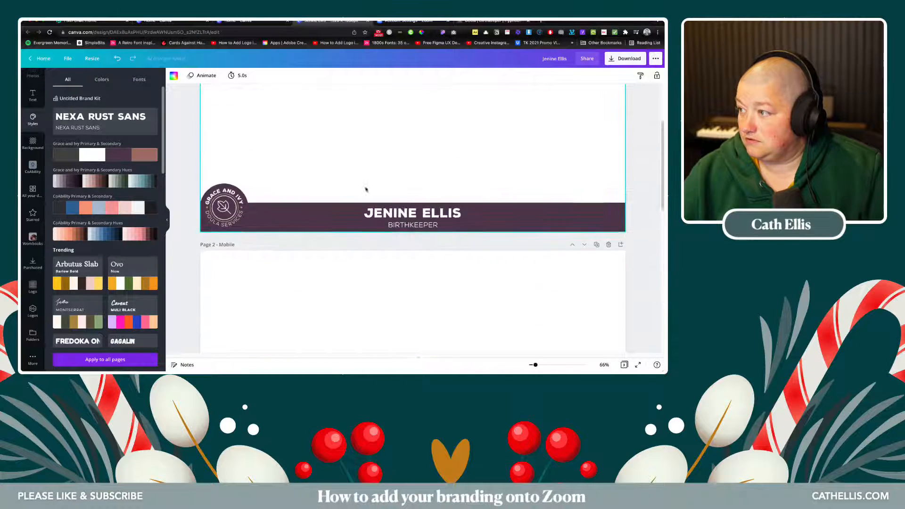
# - Download all pages as transparent PNGs, saved to the Desktop as vlogmaszoomoverlay.zip
pyautogui.click(624, 59)
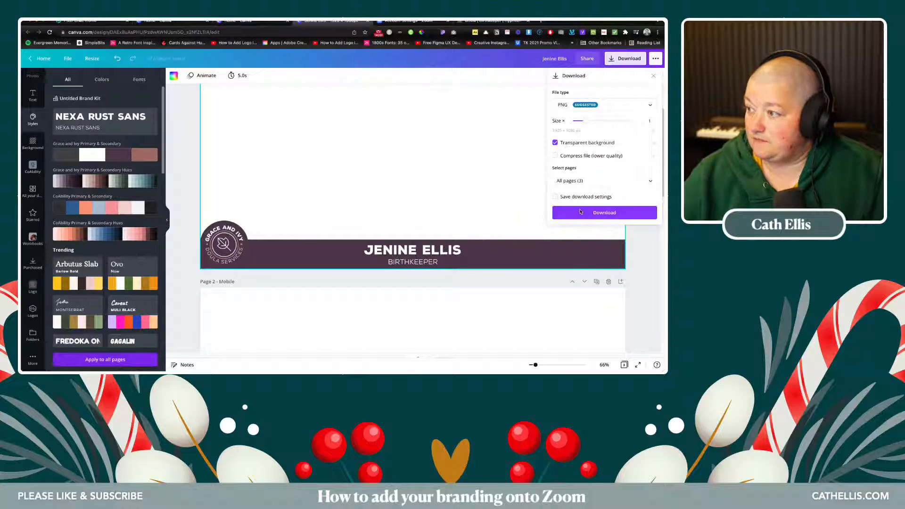
pyautogui.click(577, 212)
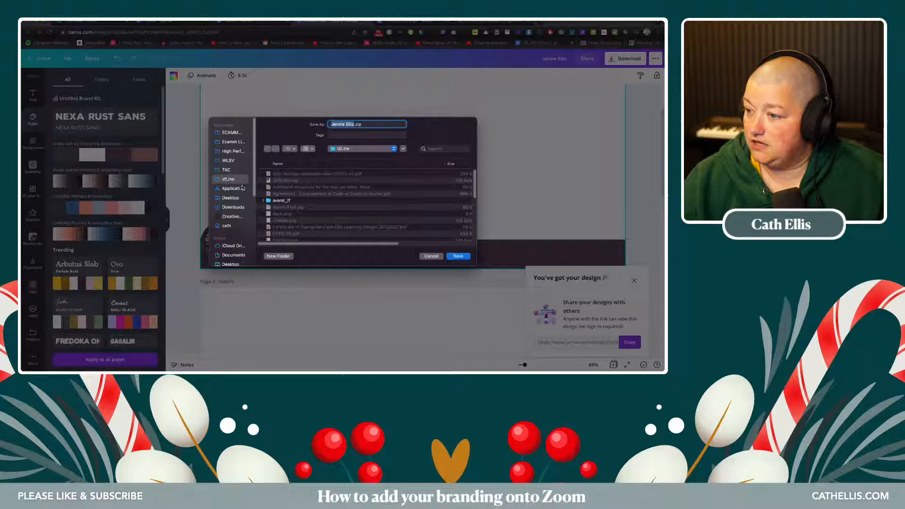
pyautogui.click(231, 198)
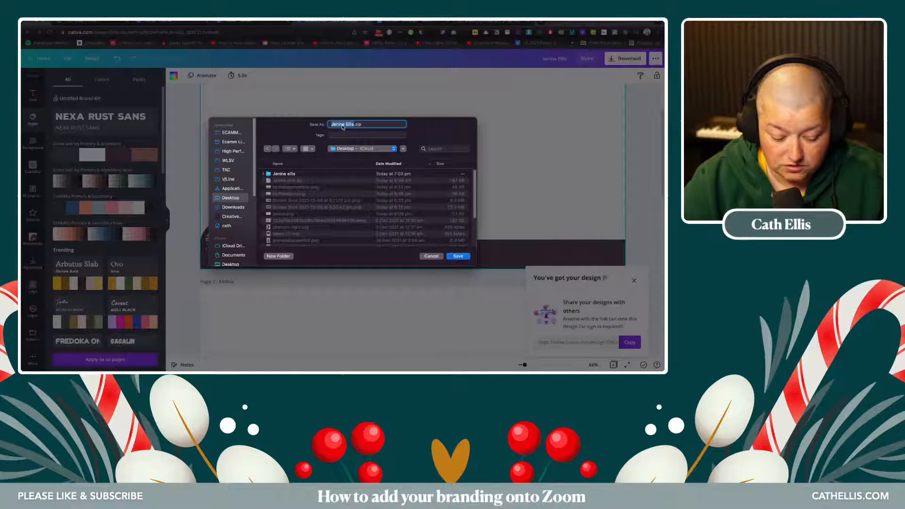
pyautogui.write('vlogma')
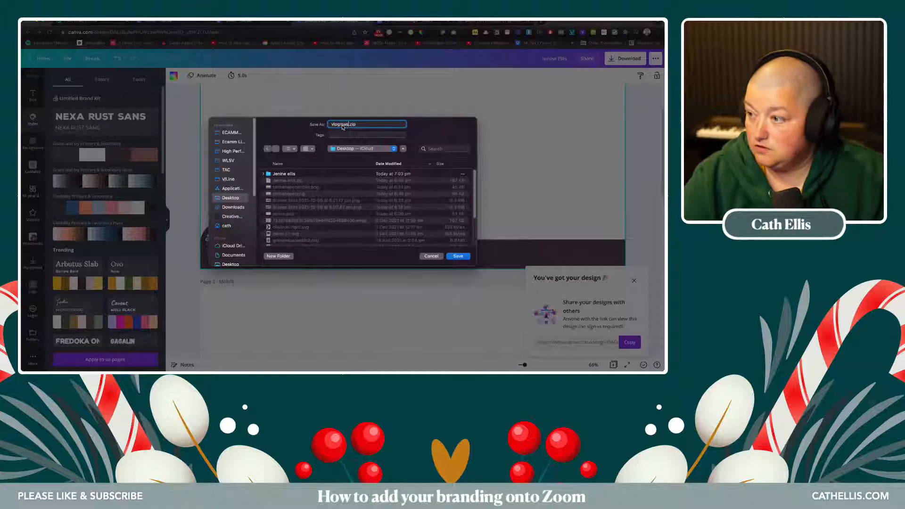
pyautogui.write('szoomoverlay')
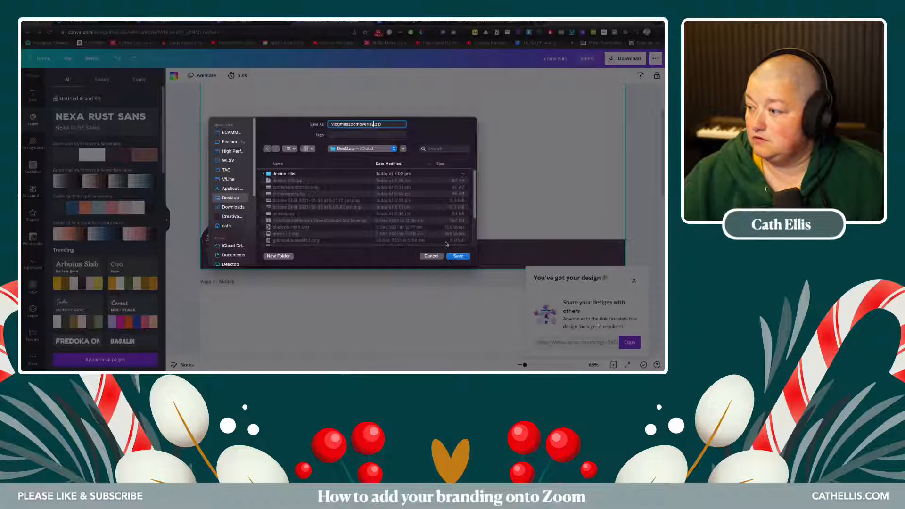
pyautogui.click(456, 257)
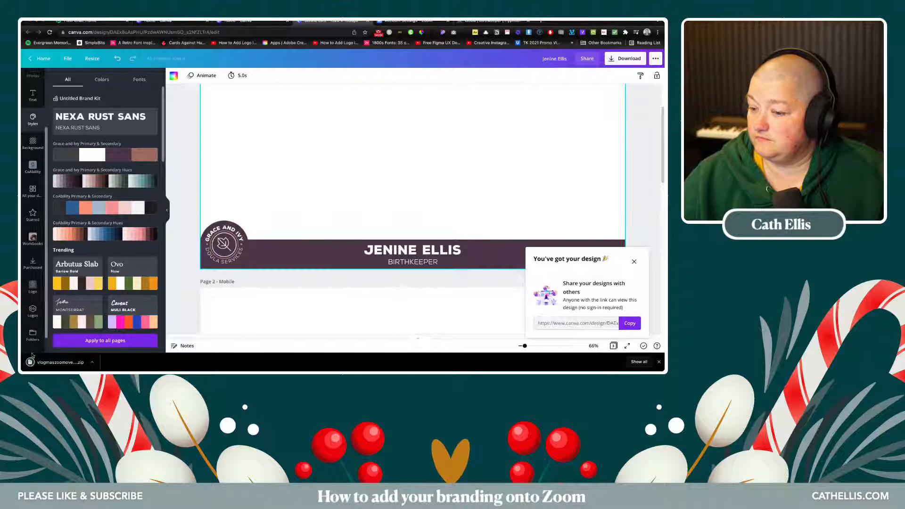
# - Extract the downloaded zip into a vlogmaszoomoverlay folder and bring the Canva design back
pyautogui.click(44, 363)
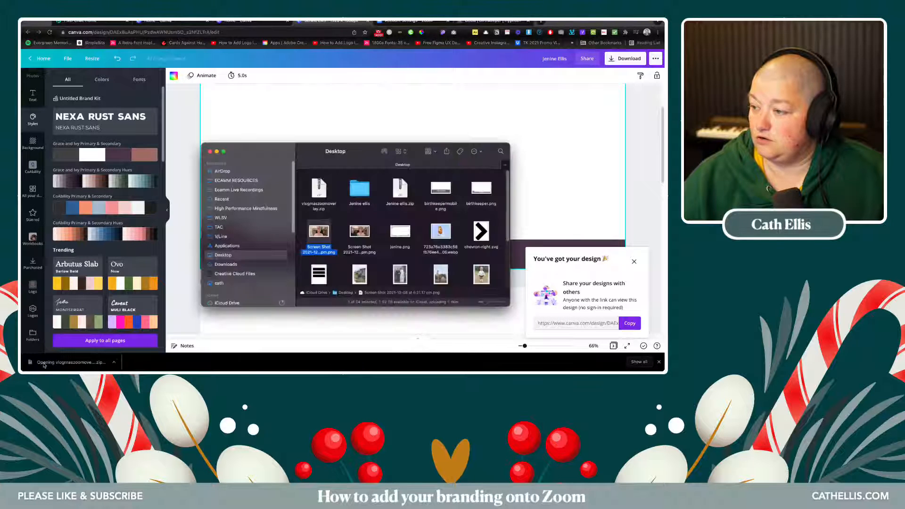
pyautogui.click(188, 107)
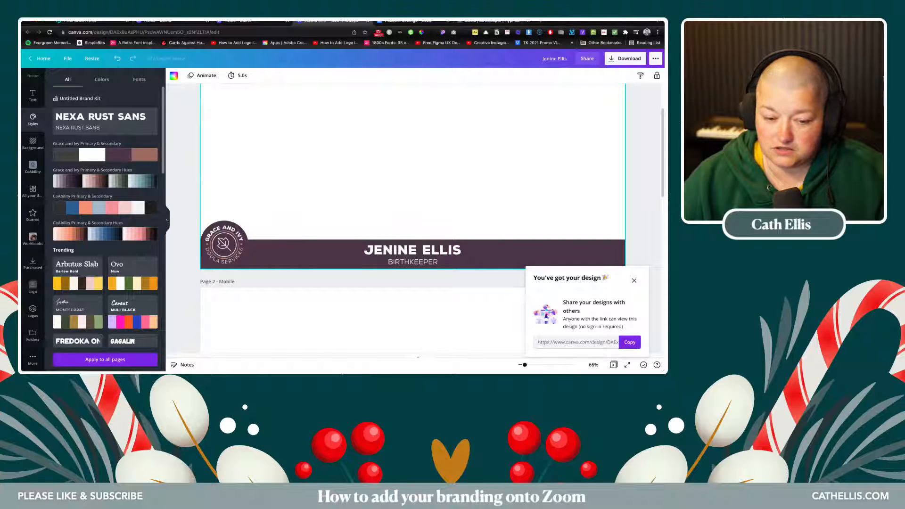
pyautogui.press('super+Tab')
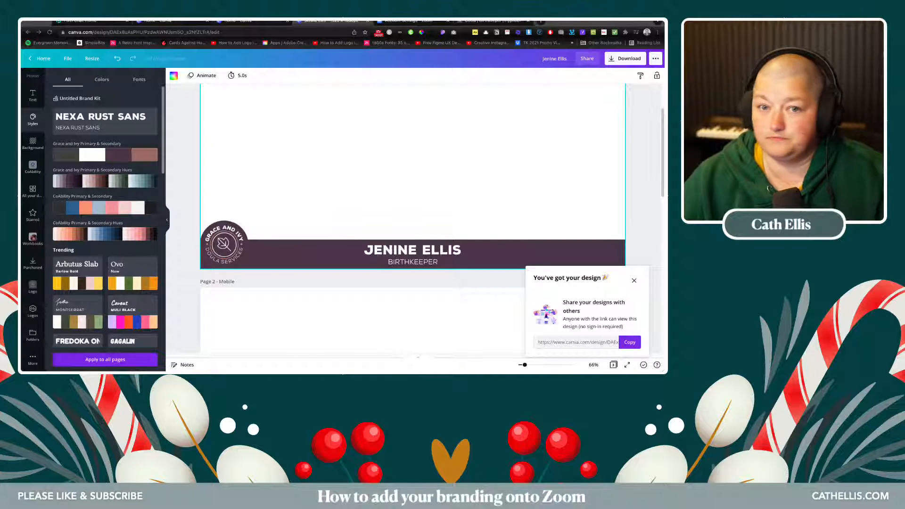
# - Position the Zoom app window over the design, opening and closing its settings
pyautogui.moveTo(22, 113); pyautogui.dragTo(441, 87)
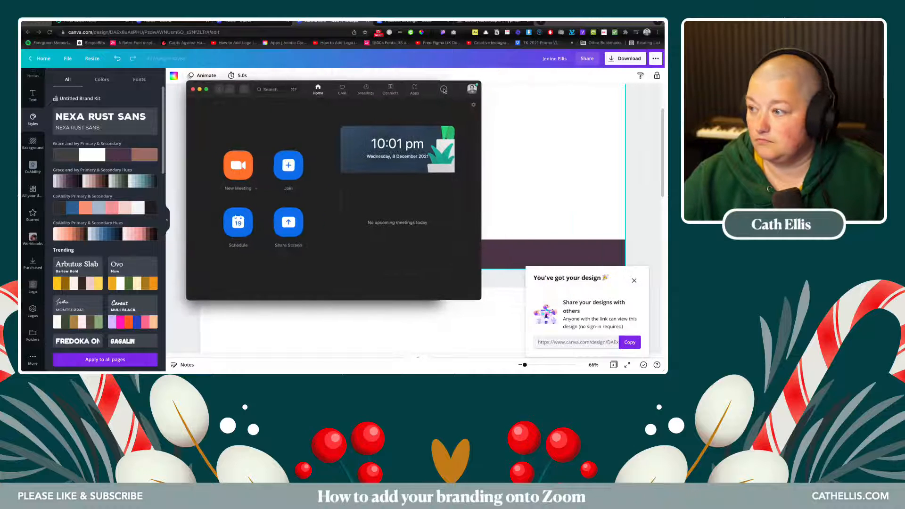
pyautogui.click(473, 106)
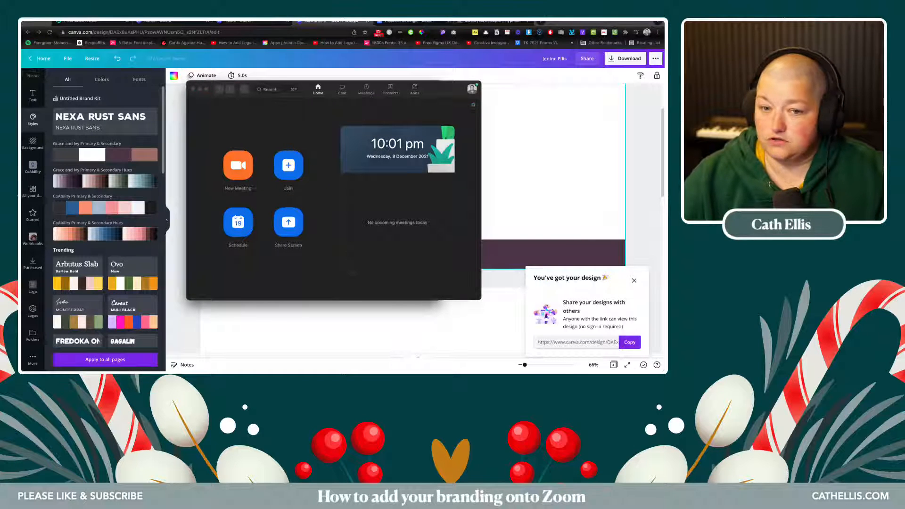
pyautogui.moveTo(65, 93); pyautogui.dragTo(225, 84)
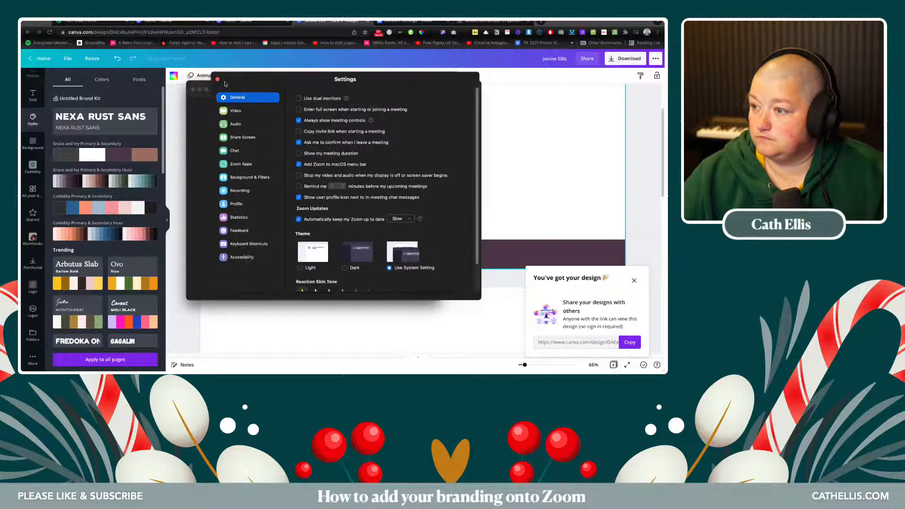
pyautogui.click(217, 80)
# - Confirm Zoom is up to date at 5.8.6, close it, and return to the zoom.us settings tab
pyautogui.click(472, 90)
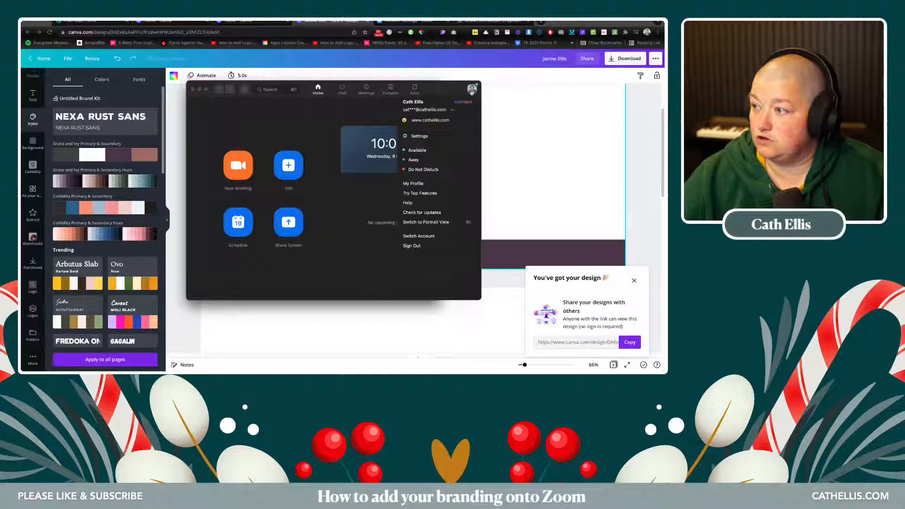
pyautogui.click(424, 213)
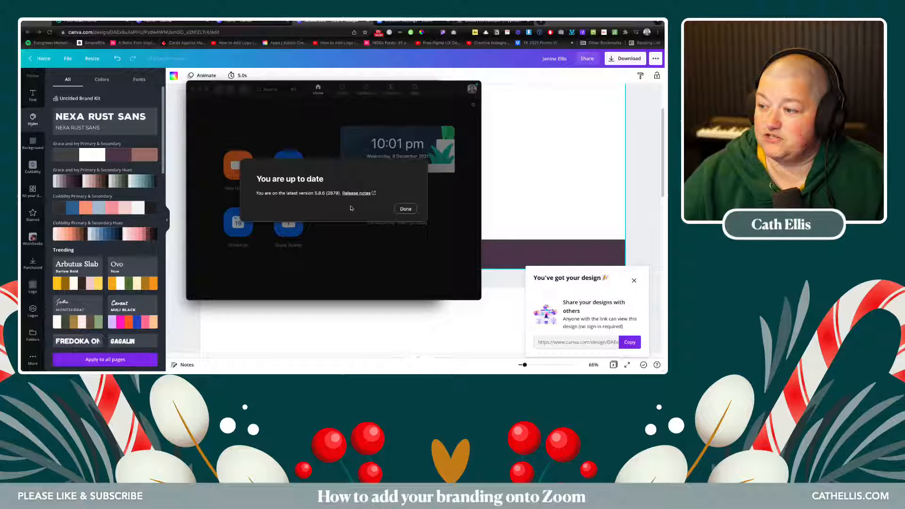
pyautogui.click(405, 209)
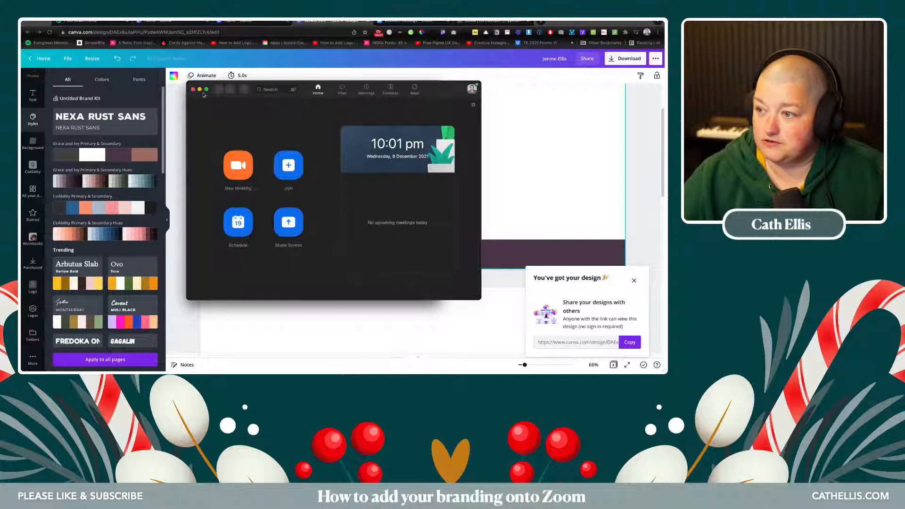
pyautogui.click(192, 89)
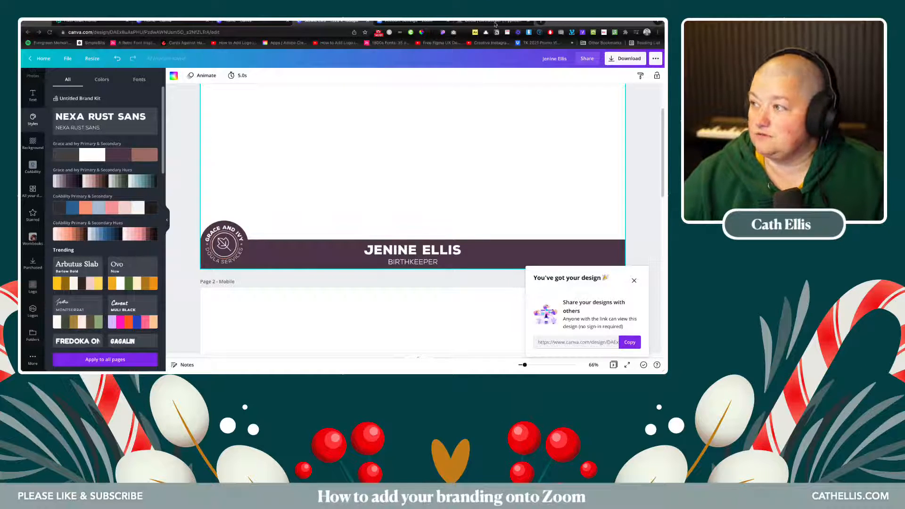
pyautogui.click(394, 23)
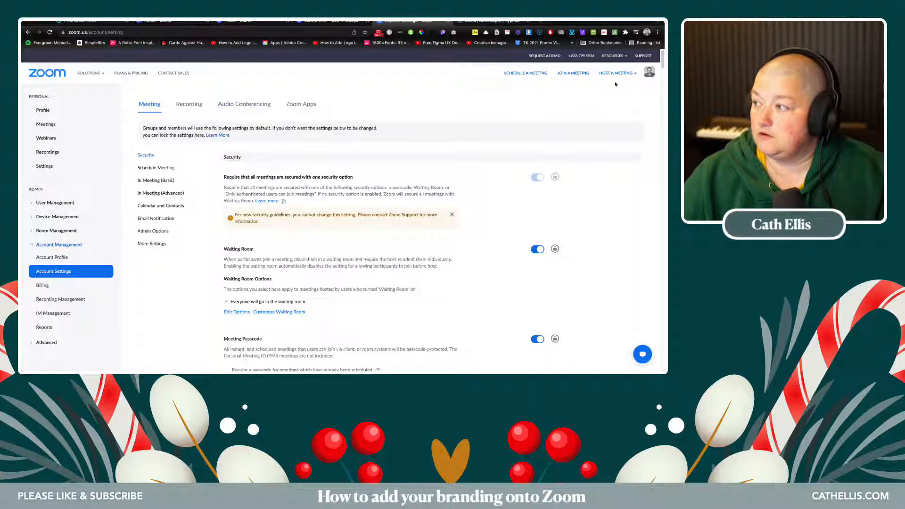
# - Open the personal meeting Settings on zoom.us and check the Video filters toggle under In Meeting (Advanced)
pyautogui.click(58, 74)
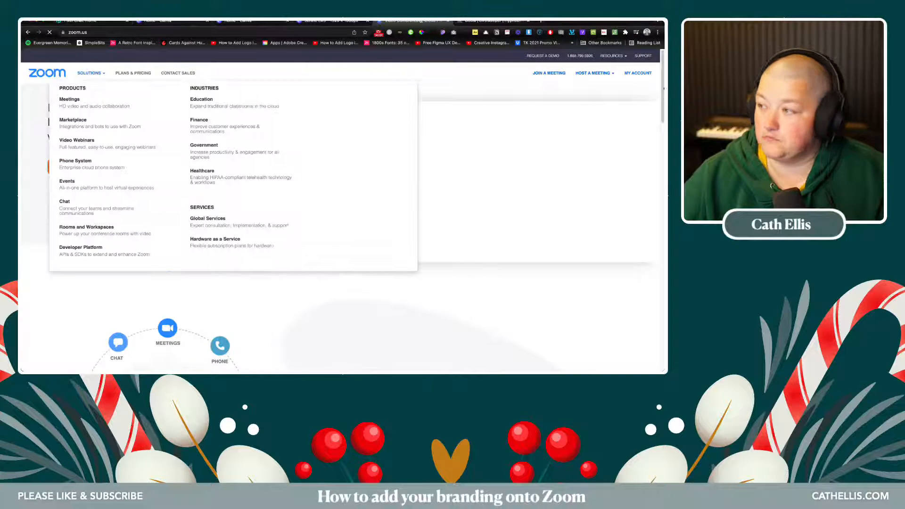
pyautogui.click(628, 74)
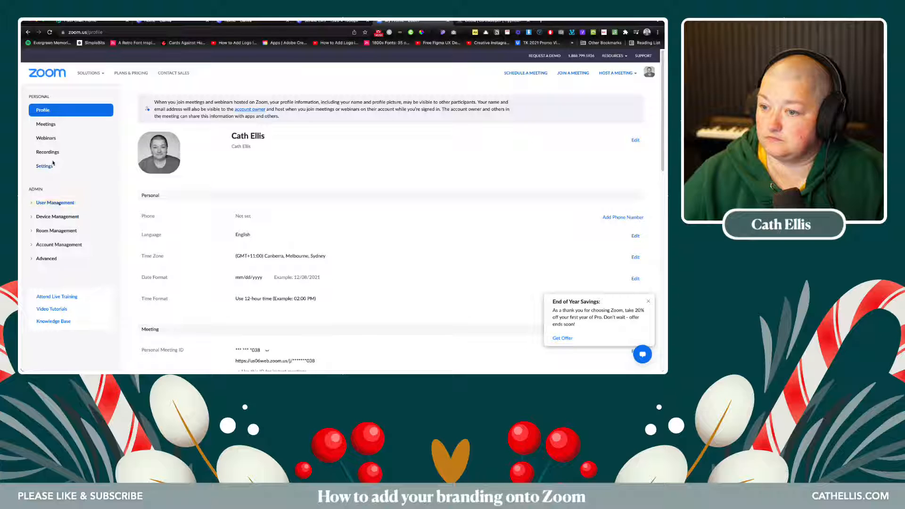
pyautogui.click(44, 166)
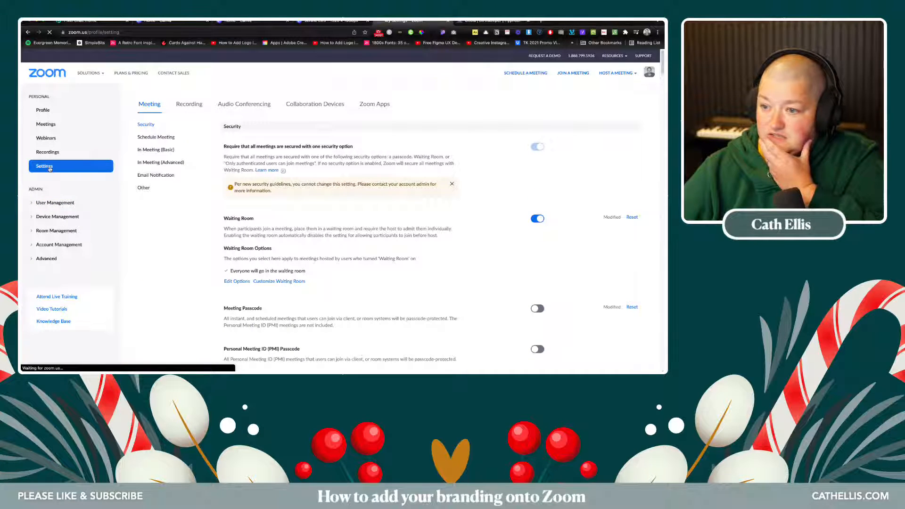
pyautogui.scroll(-3, 165, 166)
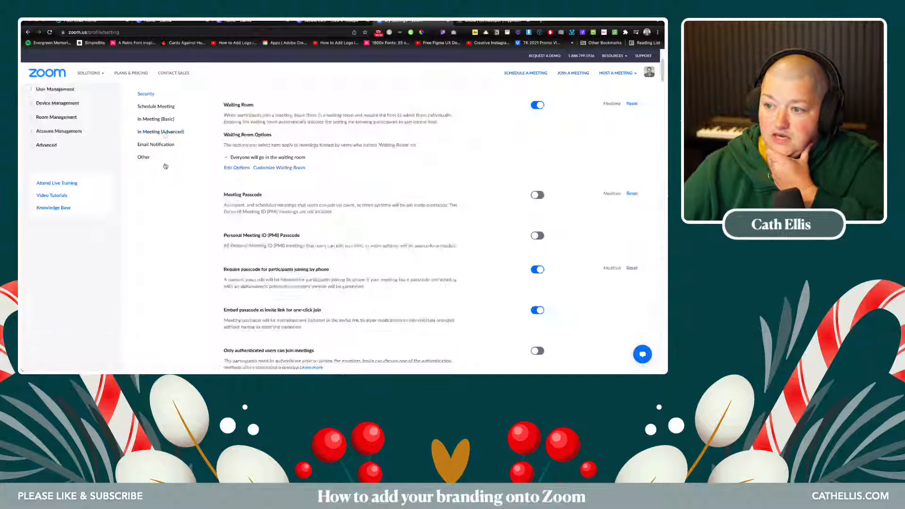
pyautogui.scroll(-5, 243, 208)
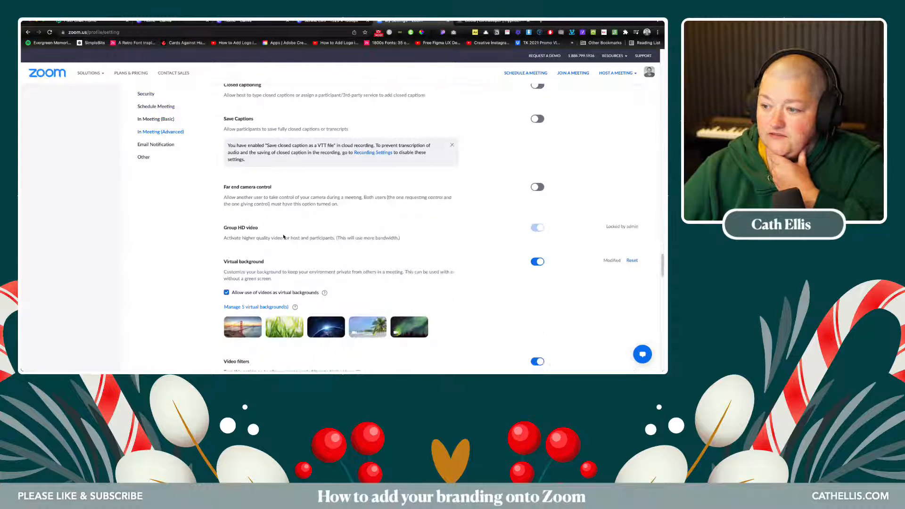
pyautogui.scroll(-4, 283, 236)
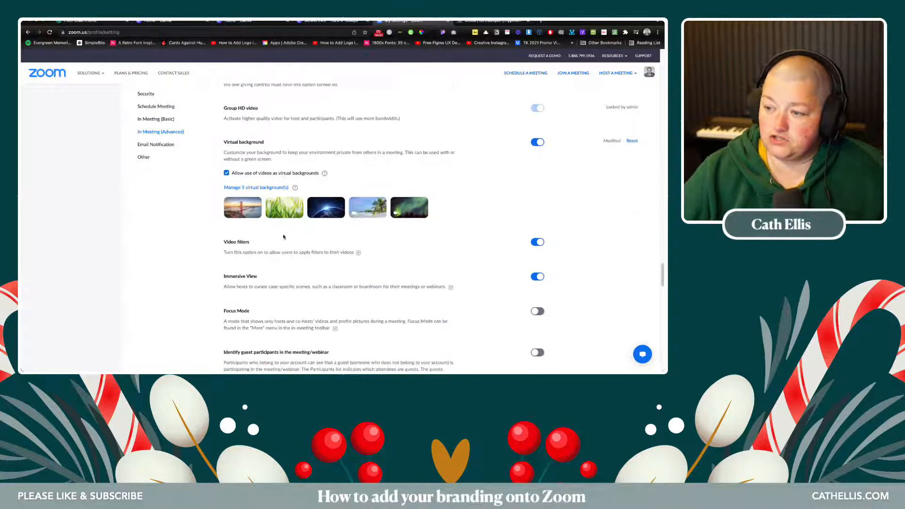
pyautogui.scroll(-3, 283, 237)
pyautogui.scroll(6, 283, 236)
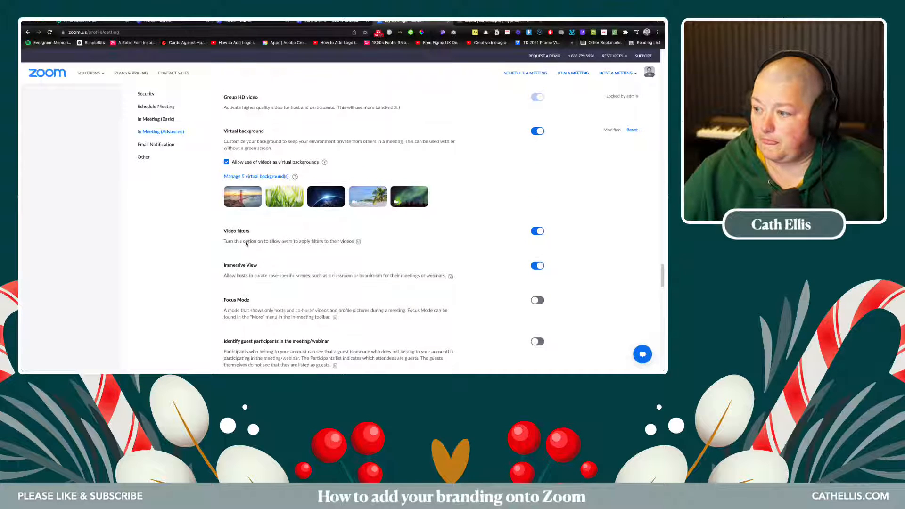
pyautogui.scroll(4, 268, 242)
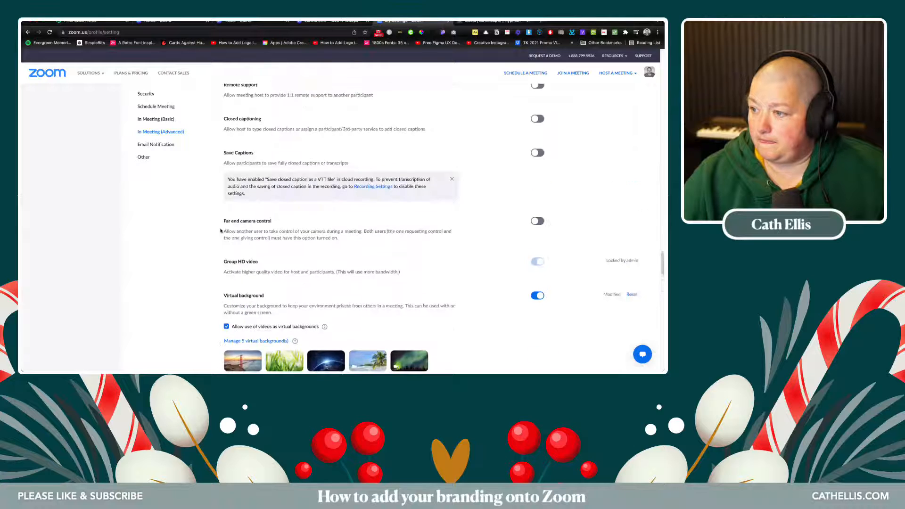
pyautogui.scroll(-3, 254, 238)
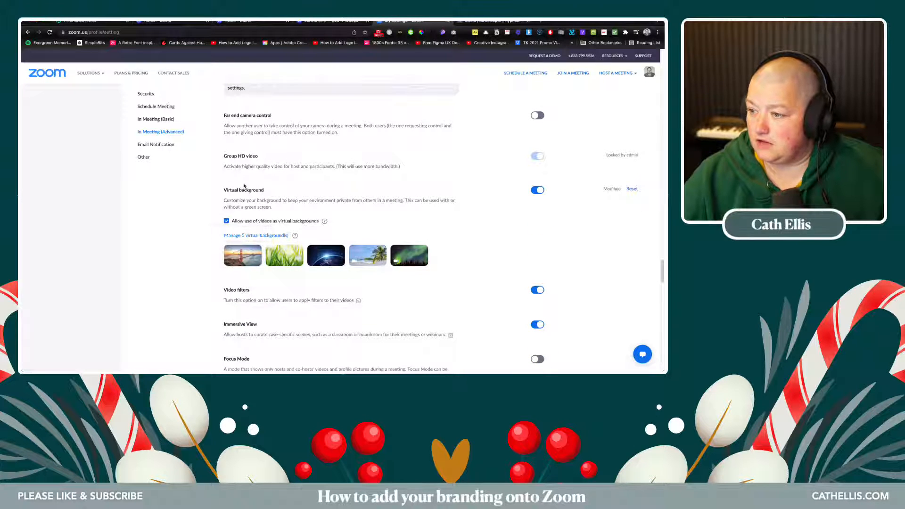
pyautogui.scroll(-1, 245, 233)
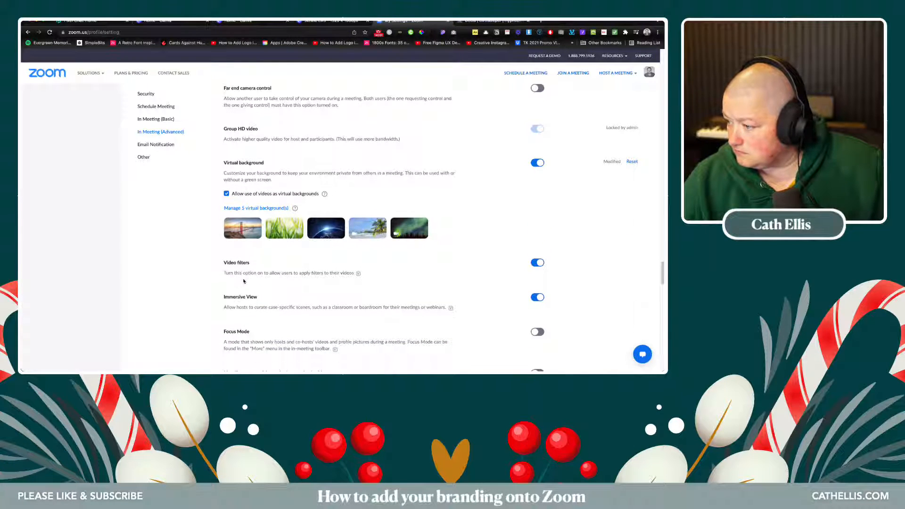
pyautogui.scroll(20, 282, 283)
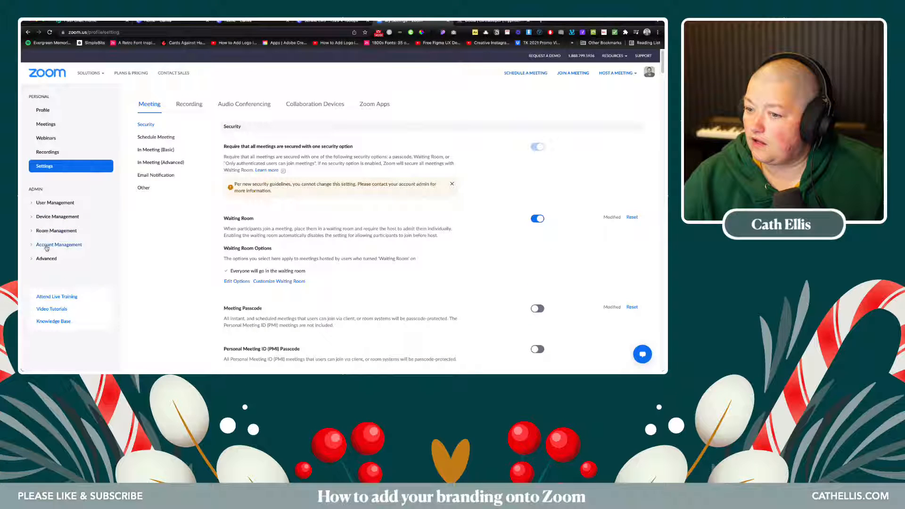
# - Open Account Management > Account Settings at the In Meeting (Advanced) section
pyautogui.click(47, 246)
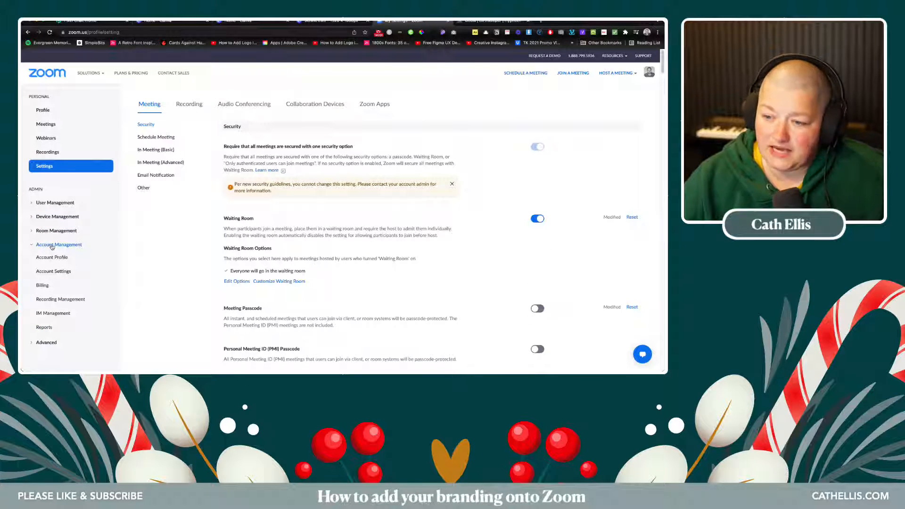
pyautogui.click(53, 272)
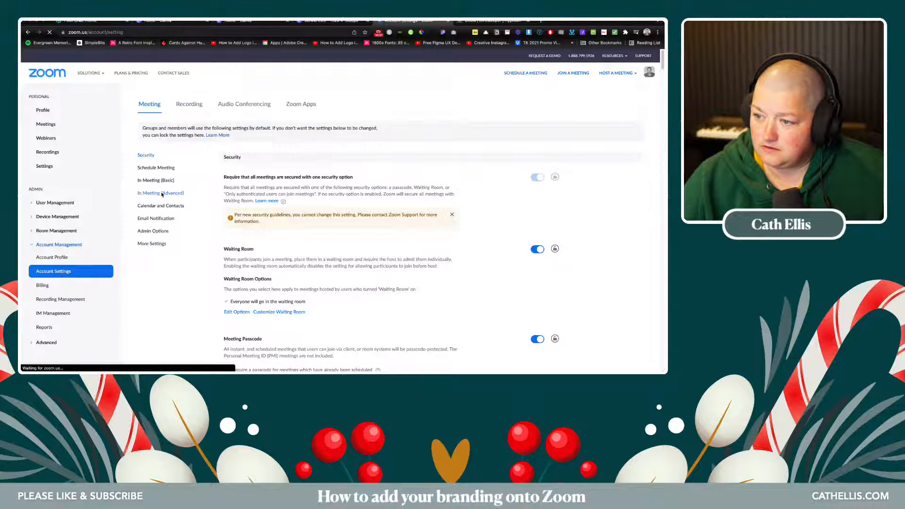
pyautogui.click(162, 193)
pyautogui.scroll(-3, 279, 220)
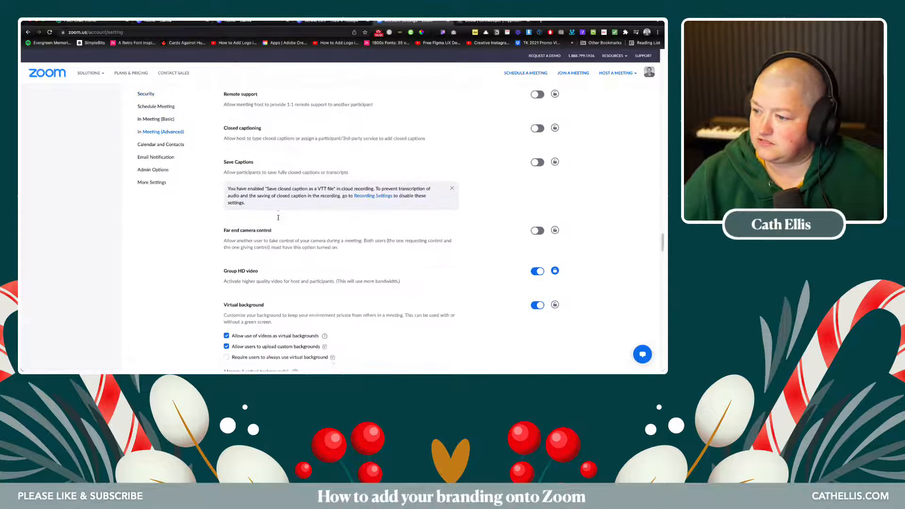
pyautogui.scroll(-1, 278, 217)
pyautogui.scroll(-1, 278, 217)
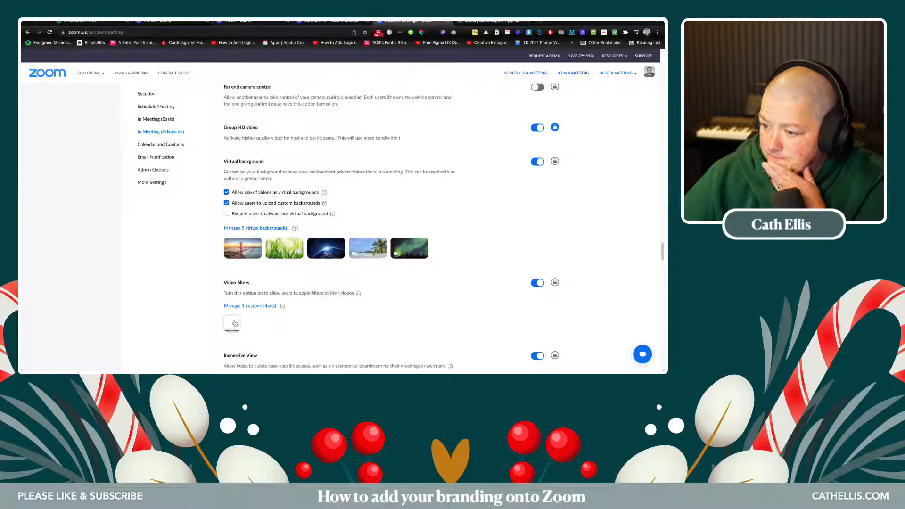
pyautogui.scroll(10, 120, 161)
pyautogui.scroll(15, 120, 161)
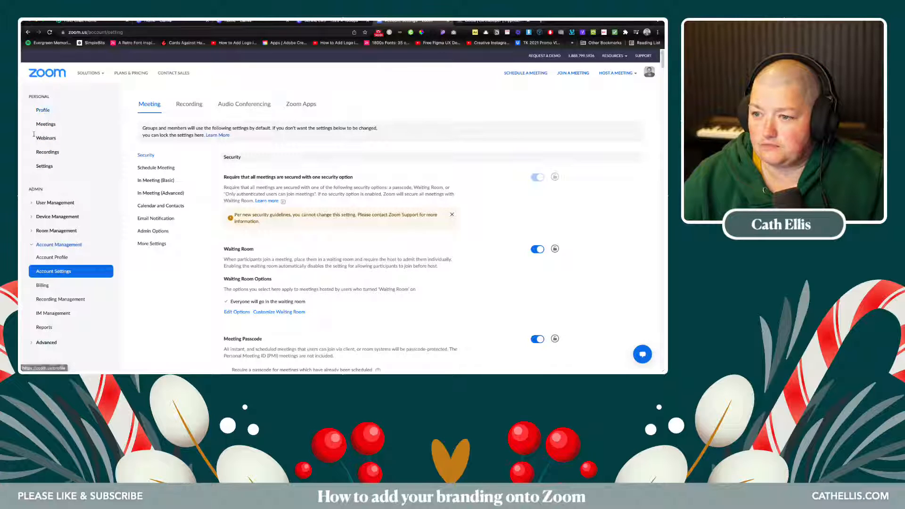
pyautogui.click(172, 194)
pyautogui.scroll(-7, 270, 197)
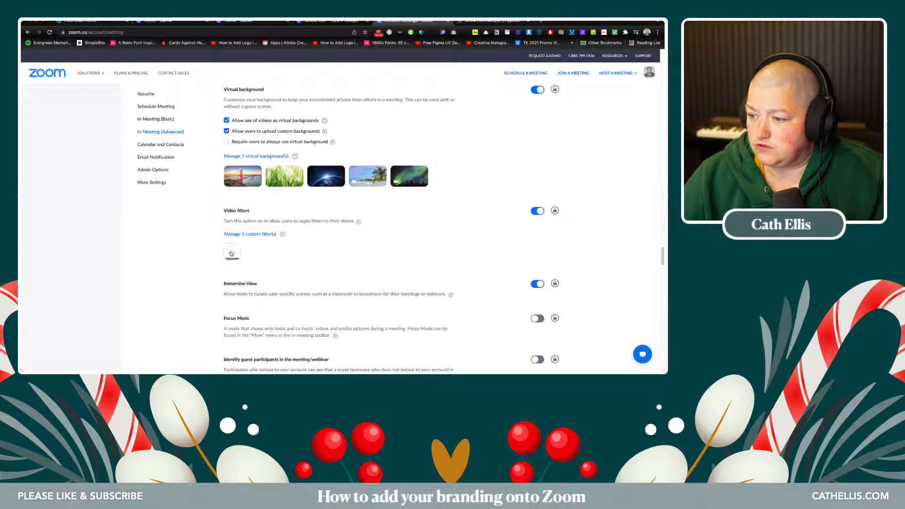
# - Delete the existing custom video filter and confirm the deletion
pyautogui.click(232, 252)
pyautogui.click(247, 278)
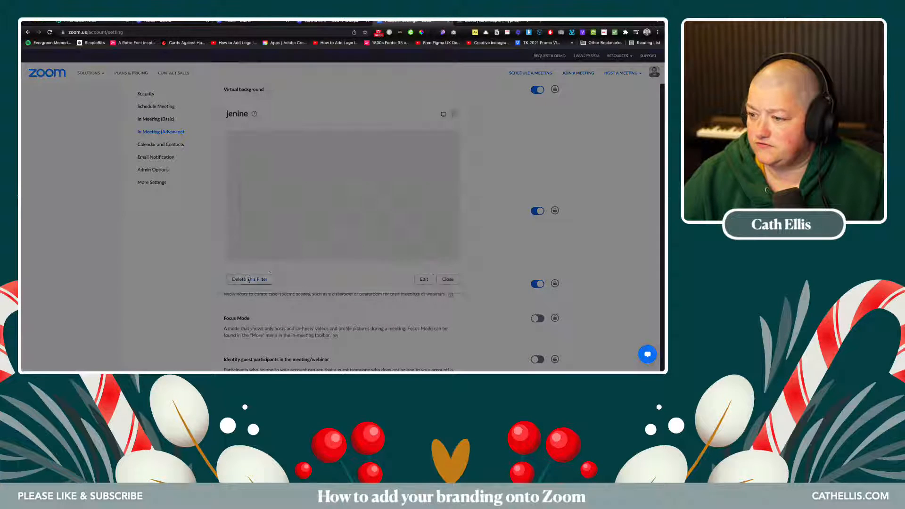
pyautogui.click(389, 228)
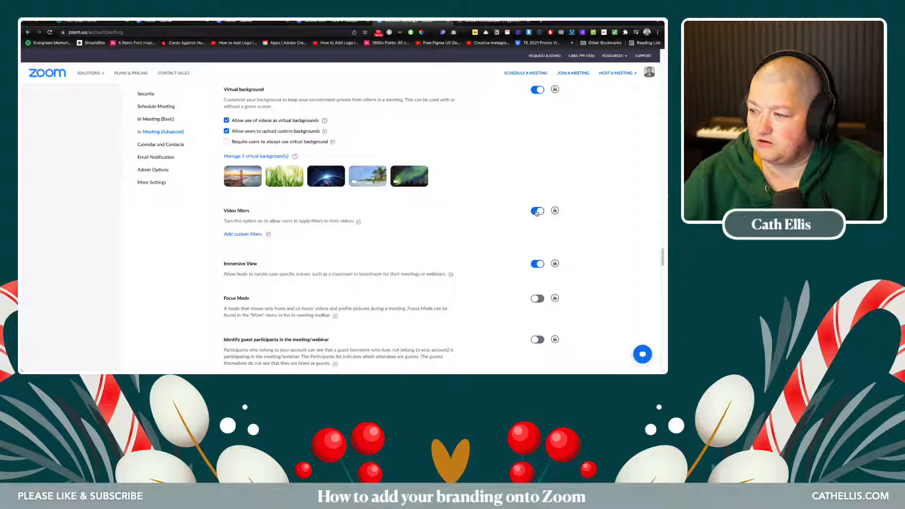
# - Add a custom filter using Desktop.png from the Desktop's vlogmaszoomoverlay folder
pyautogui.click(236, 235)
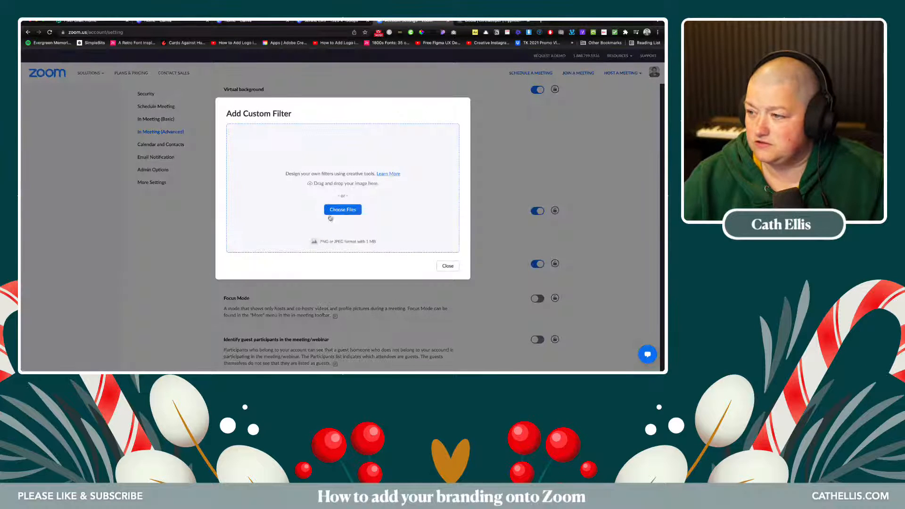
pyautogui.click(336, 211)
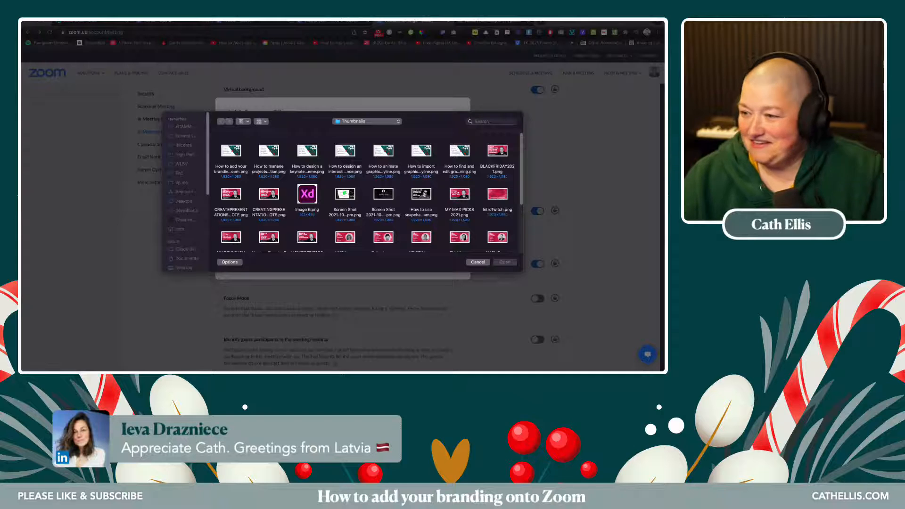
pyautogui.click(184, 204)
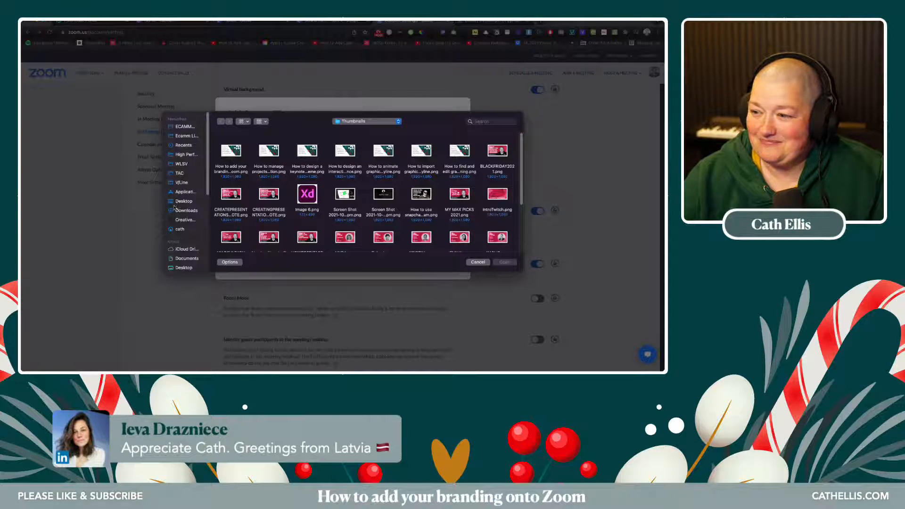
pyautogui.click(185, 203)
pyautogui.doubleClick(230, 151)
pyautogui.click(233, 153)
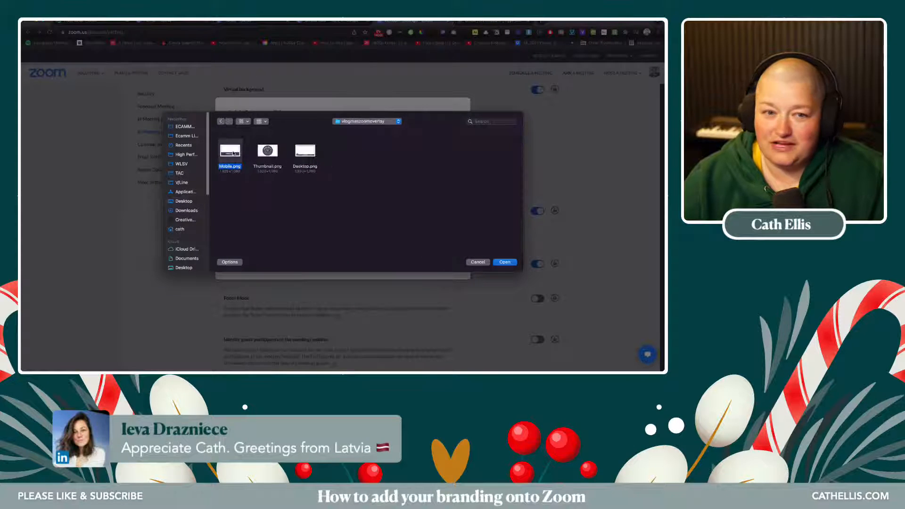
pyautogui.click(266, 182)
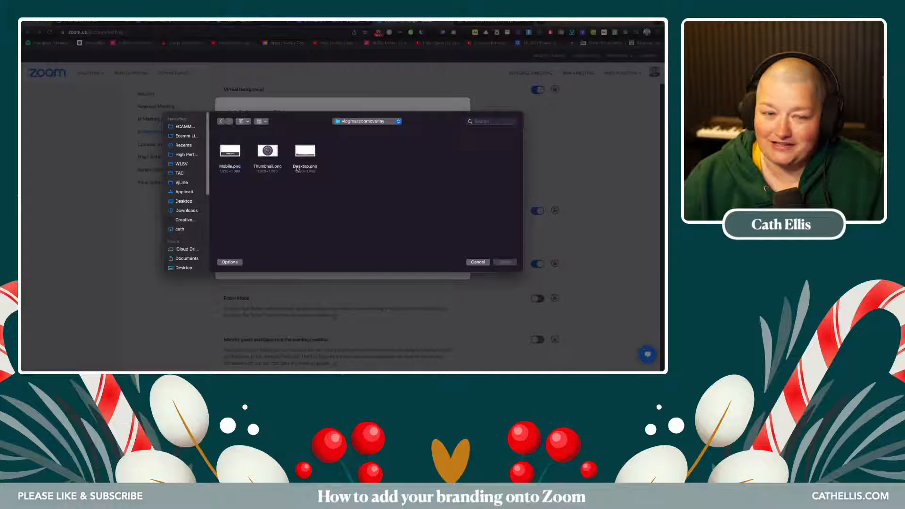
pyautogui.click(306, 153)
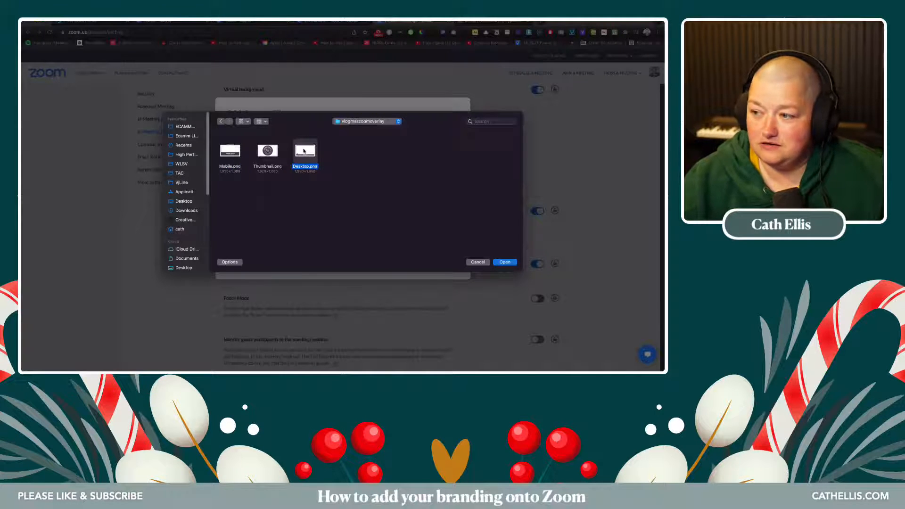
pyautogui.click(504, 263)
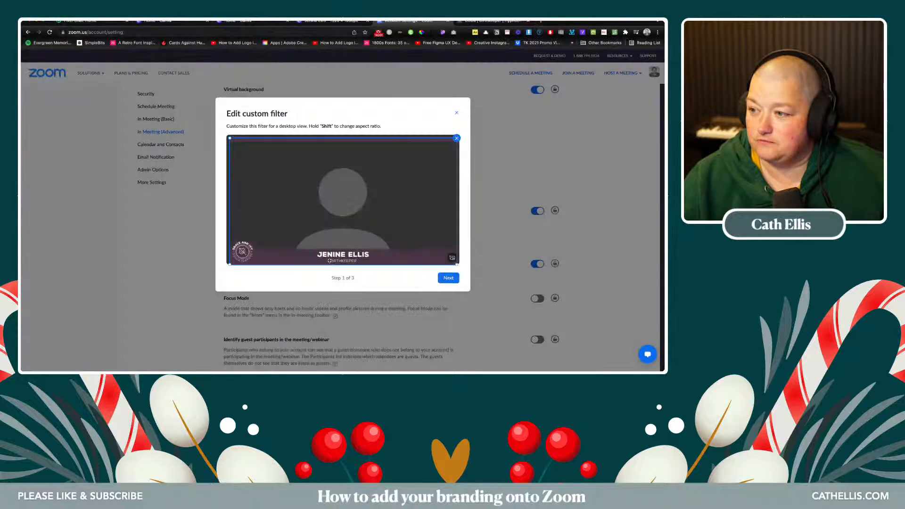
# - Resize the Desktop overlay to fit the desktop preview frame
pyautogui.moveTo(330, 261); pyautogui.dragTo(356, 258)
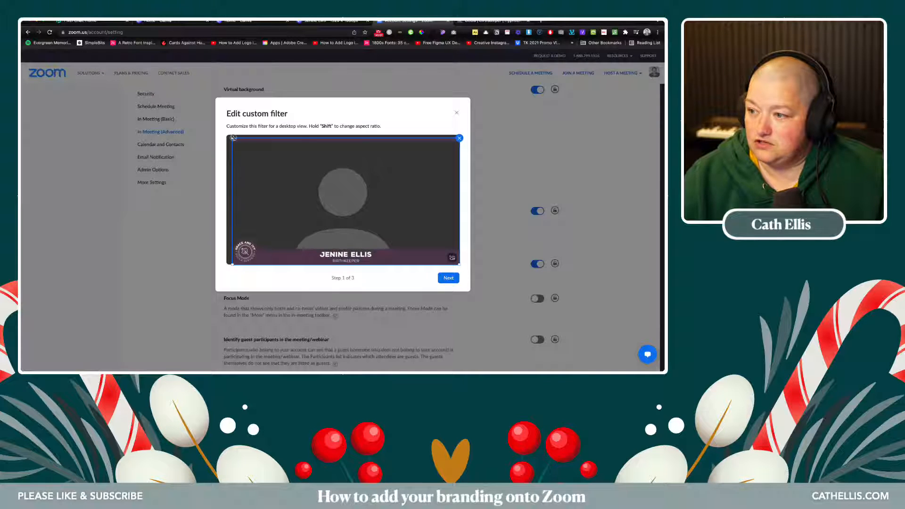
pyautogui.moveTo(233, 138); pyautogui.dragTo(214, 123)
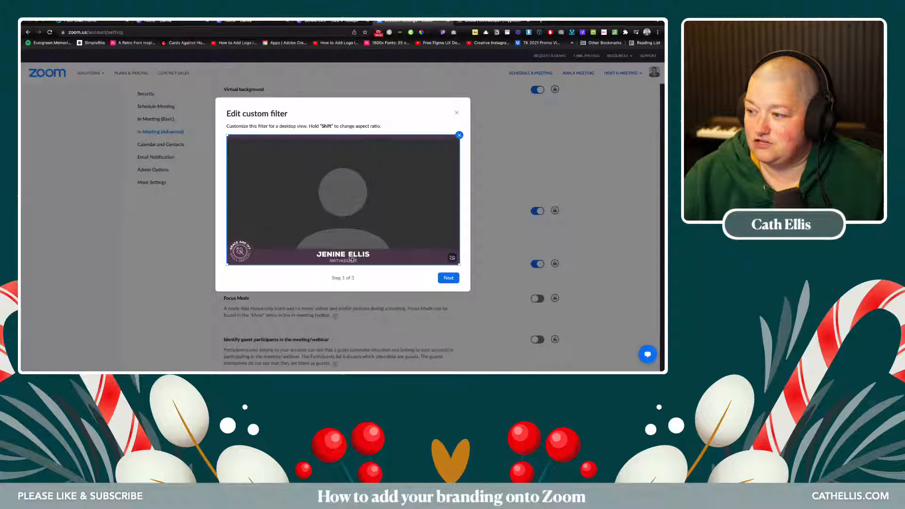
pyautogui.moveTo(227, 135); pyautogui.dragTo(219, 128)
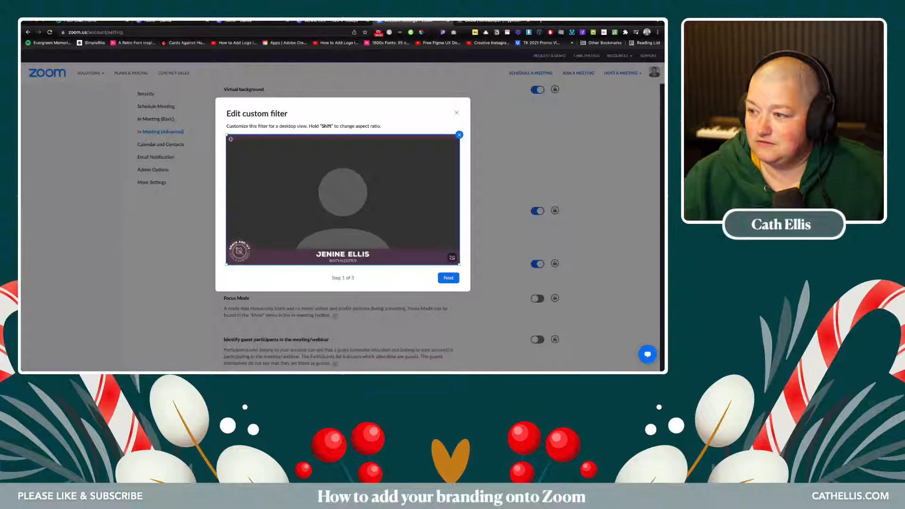
pyautogui.moveTo(227, 136)
pyautogui.mouseDown()
pyautogui.moveTo(207, 124)
pyautogui.moveTo(219, 127)
pyautogui.mouseUp()
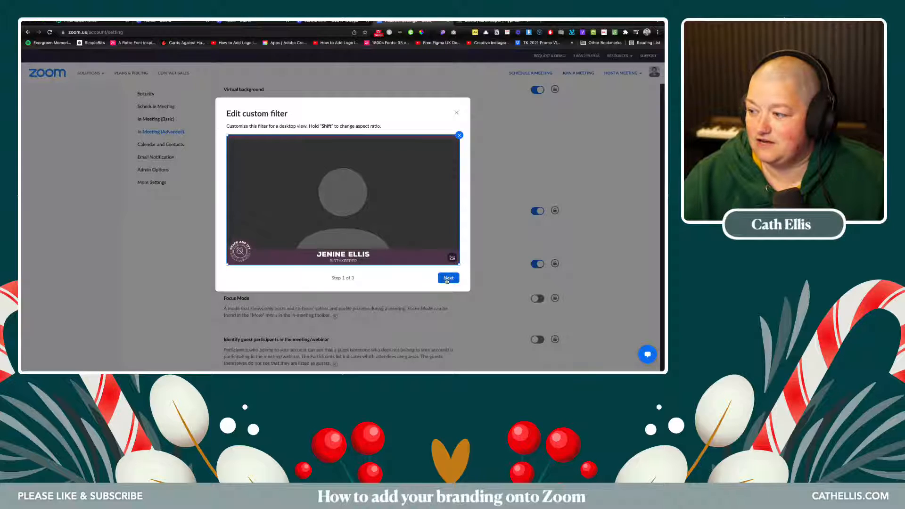
pyautogui.click(448, 279)
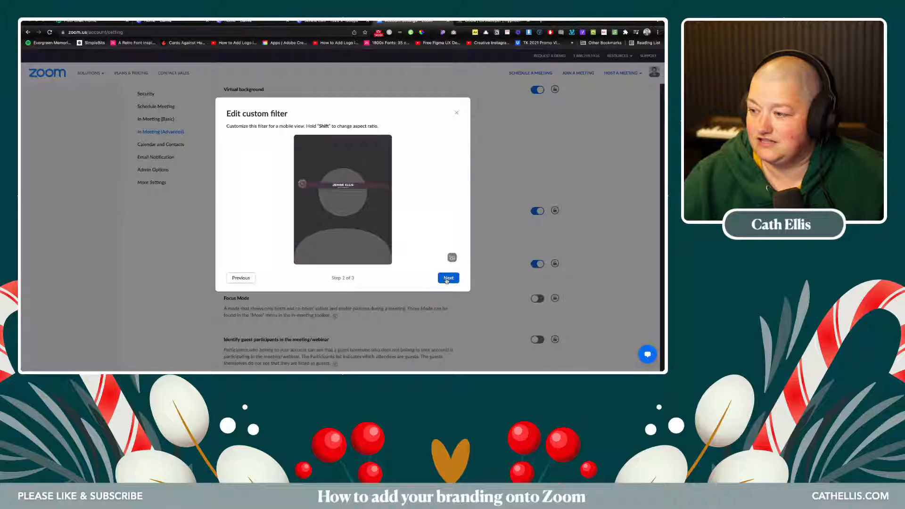
# - Replace the mobile overlay with Mobile.png and fit its name bar along the preview's bottom
pyautogui.click(339, 186)
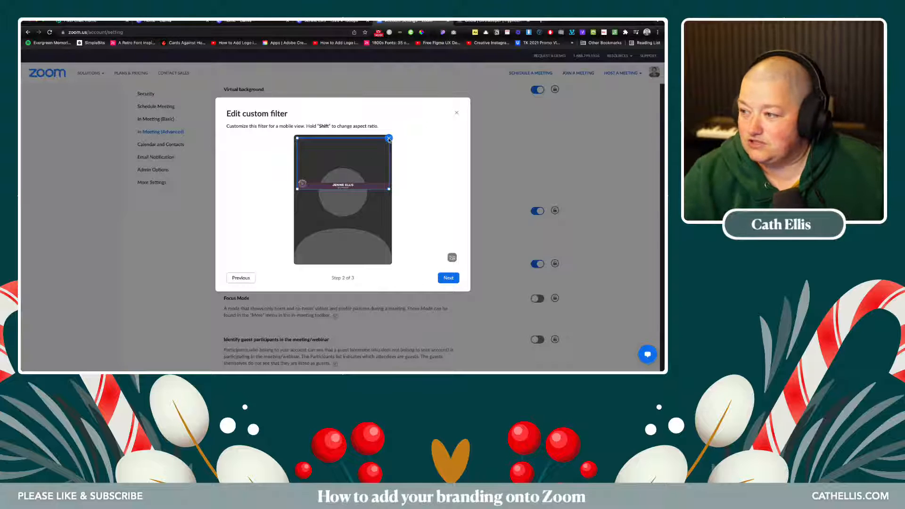
pyautogui.click(389, 138)
pyautogui.click(451, 257)
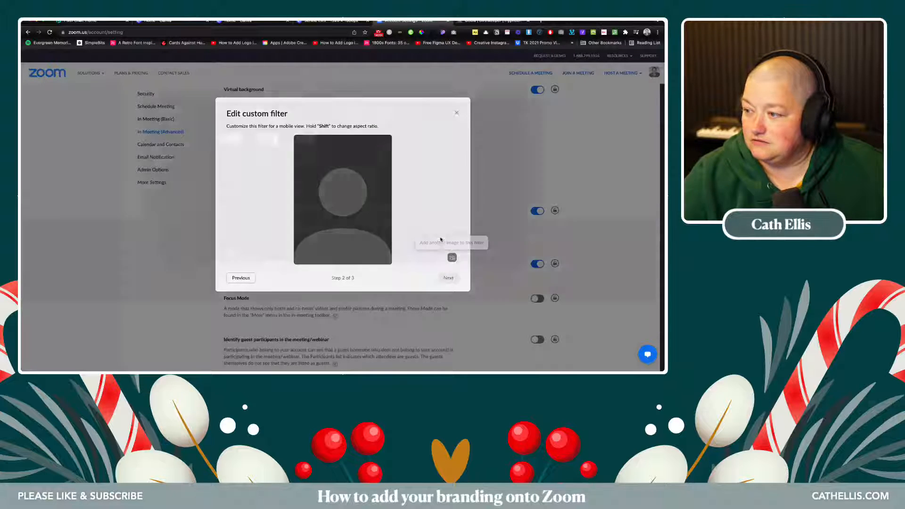
pyautogui.doubleClick(229, 149)
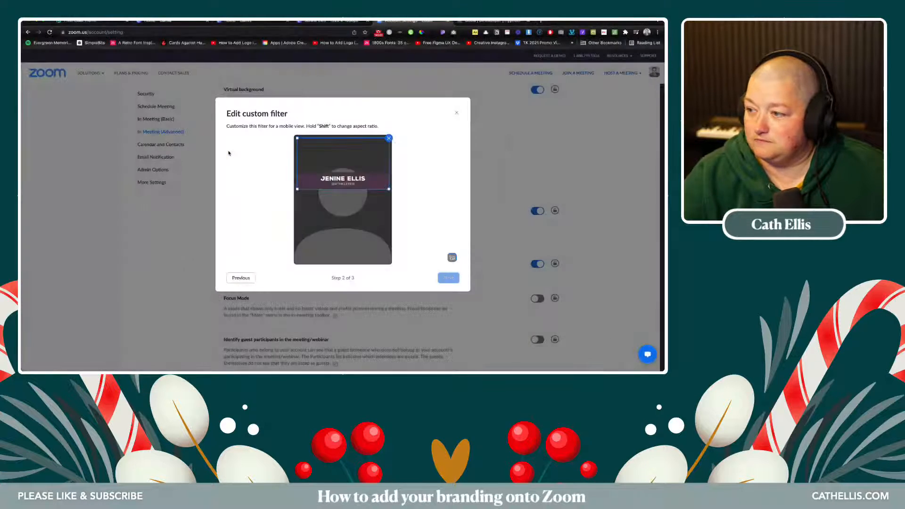
pyautogui.moveTo(320, 191); pyautogui.dragTo(328, 268)
pyautogui.moveTo(300, 213); pyautogui.dragTo(277, 200)
pyautogui.moveTo(300, 257); pyautogui.dragTo(304, 236)
pyautogui.moveTo(390, 245); pyautogui.dragTo(353, 265)
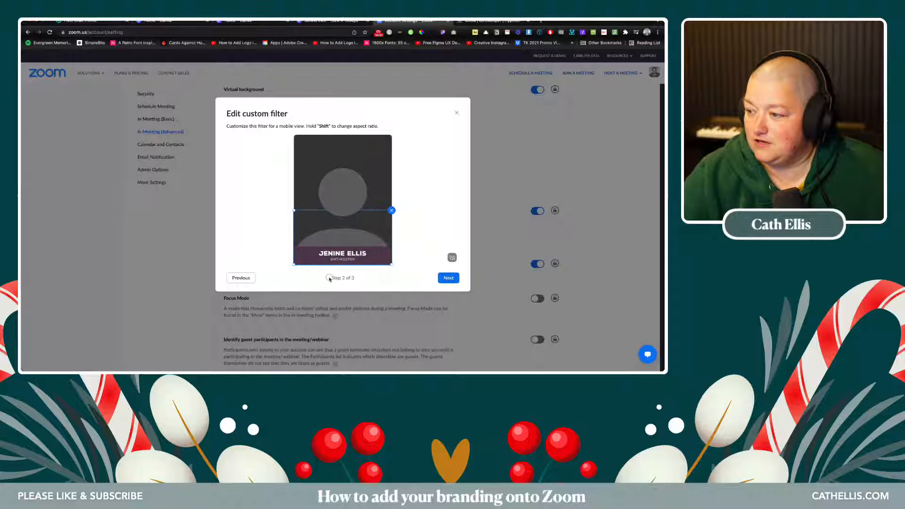
pyautogui.click(422, 254)
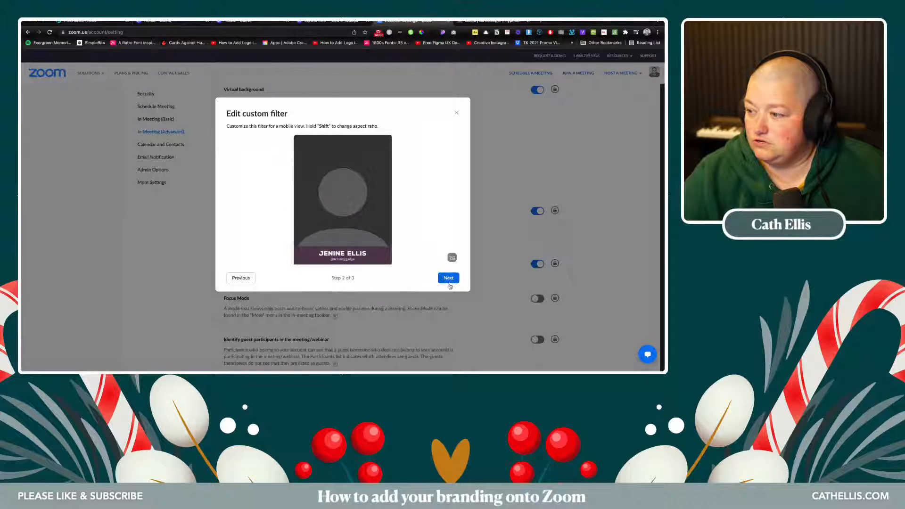
pyautogui.click(448, 278)
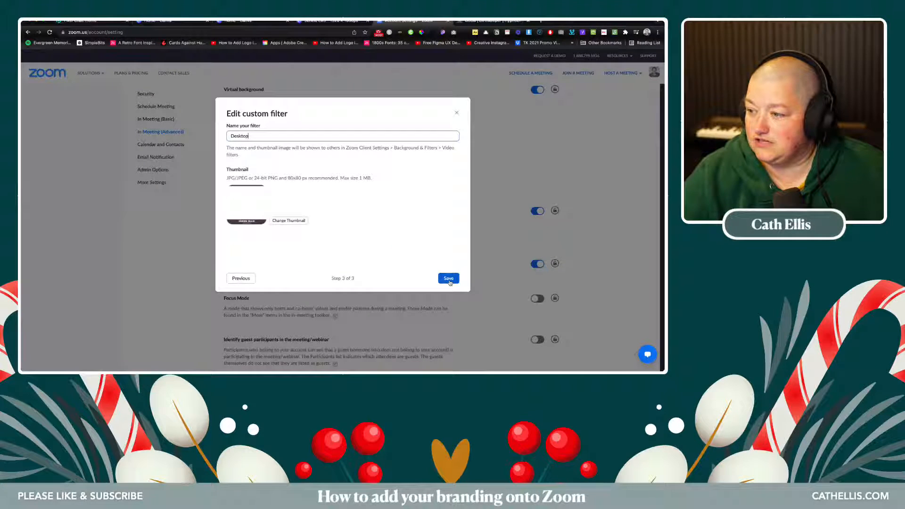
# - Give the Desktop filter Thumbnail.png as its thumbnail, save it, and switch to the Zoom app
pyautogui.click(311, 222)
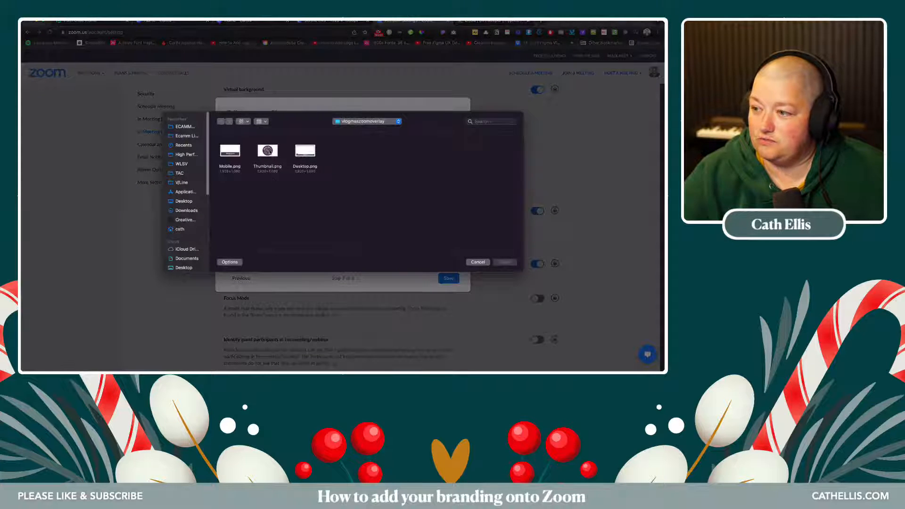
pyautogui.click(268, 150)
pyautogui.click(504, 262)
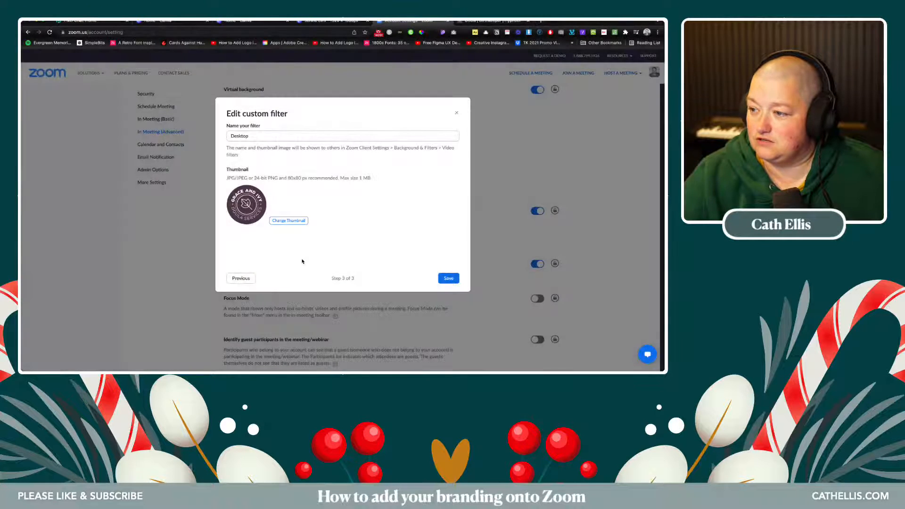
pyautogui.click(446, 278)
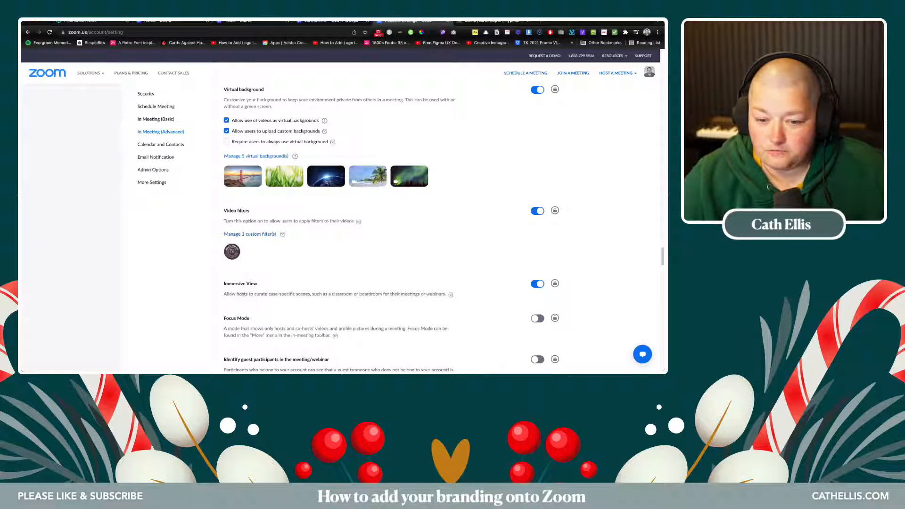
pyautogui.press('super+Tab')
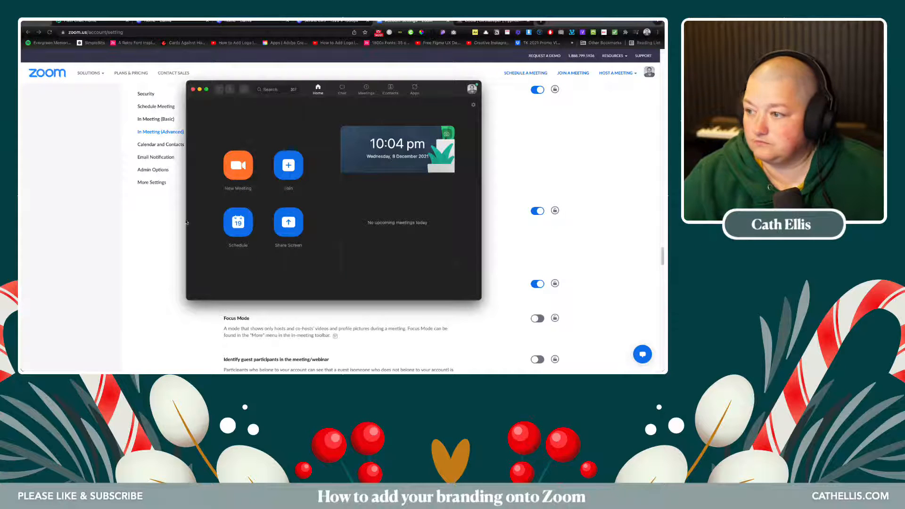
# - Start a new Zoom meeting, accept the recording notice, and bring up the camera list
pyautogui.click(238, 165)
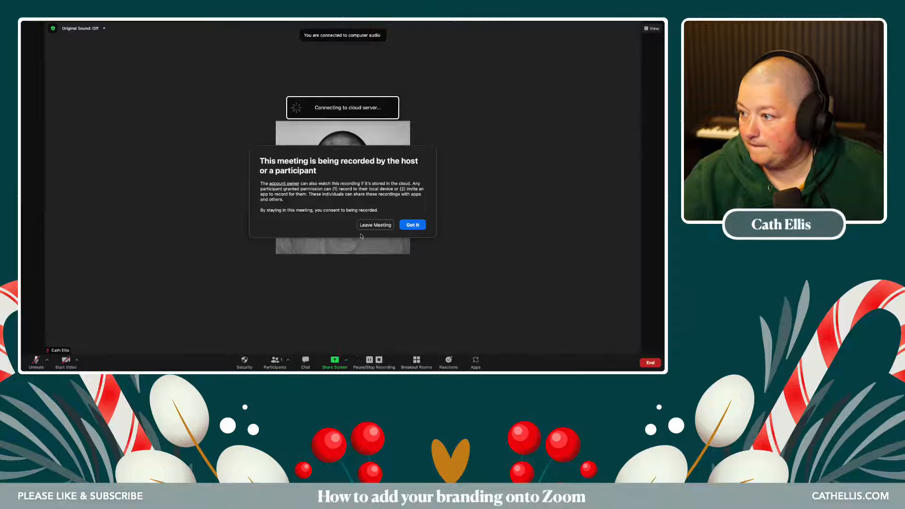
pyautogui.click(412, 225)
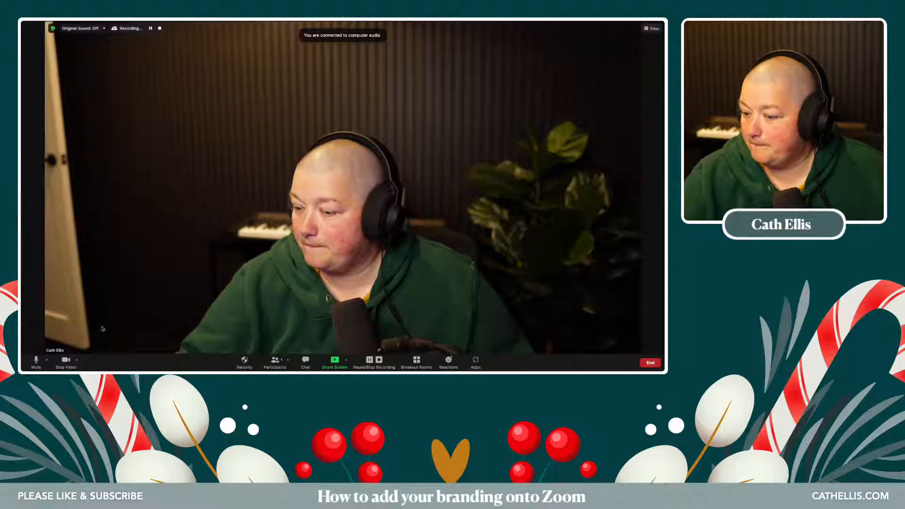
pyautogui.click(77, 361)
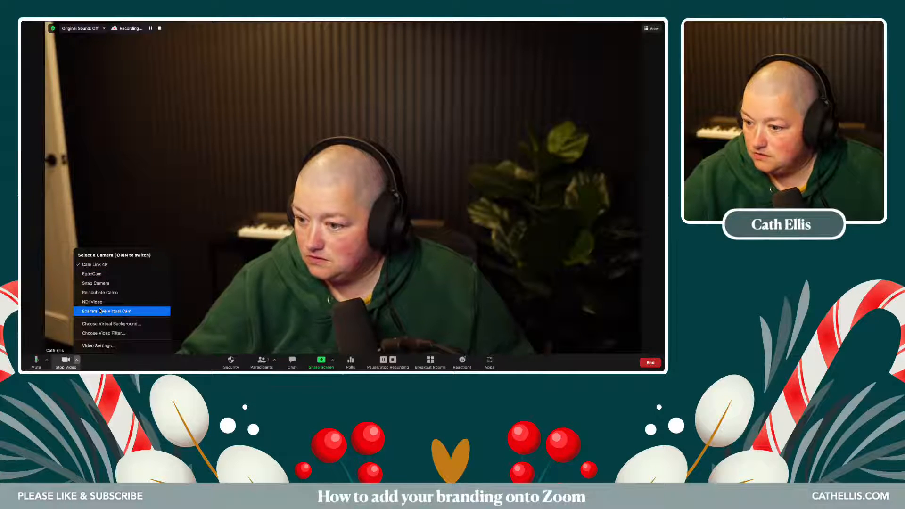
# - Try Ecamm Live Virtual Cam, return to Cam Link 4K, and apply the Desktop video filter
pyautogui.click(100, 311)
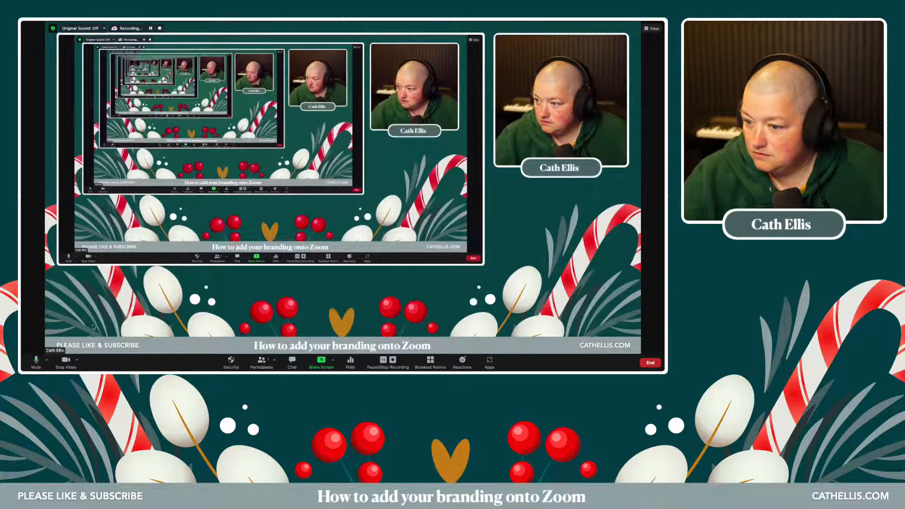
pyautogui.click(77, 360)
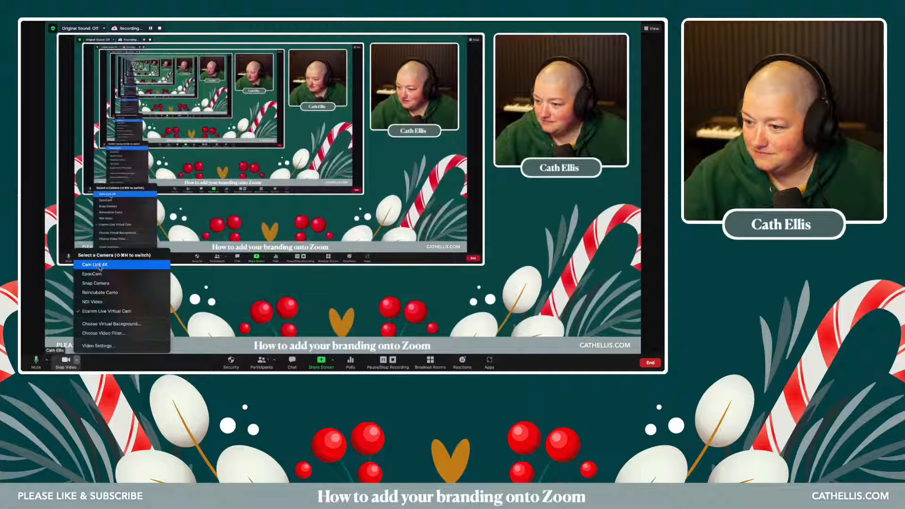
pyautogui.click(100, 266)
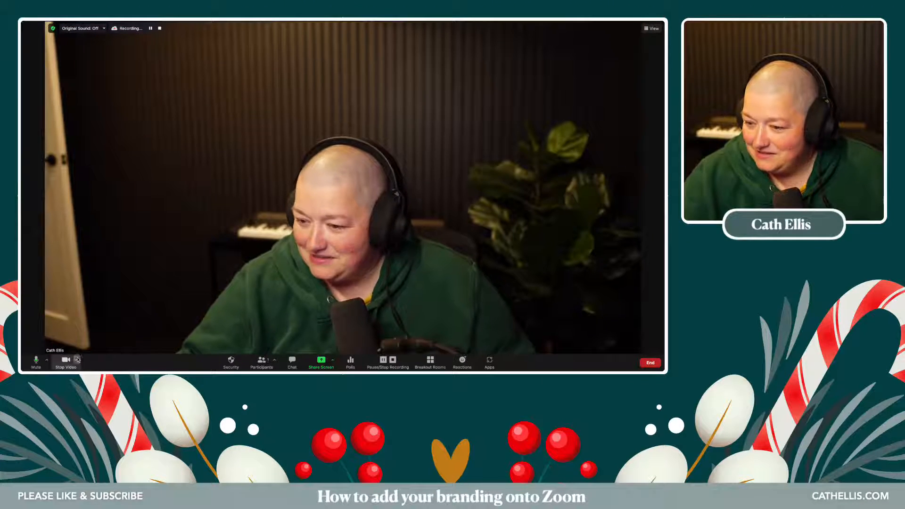
pyautogui.click(77, 359)
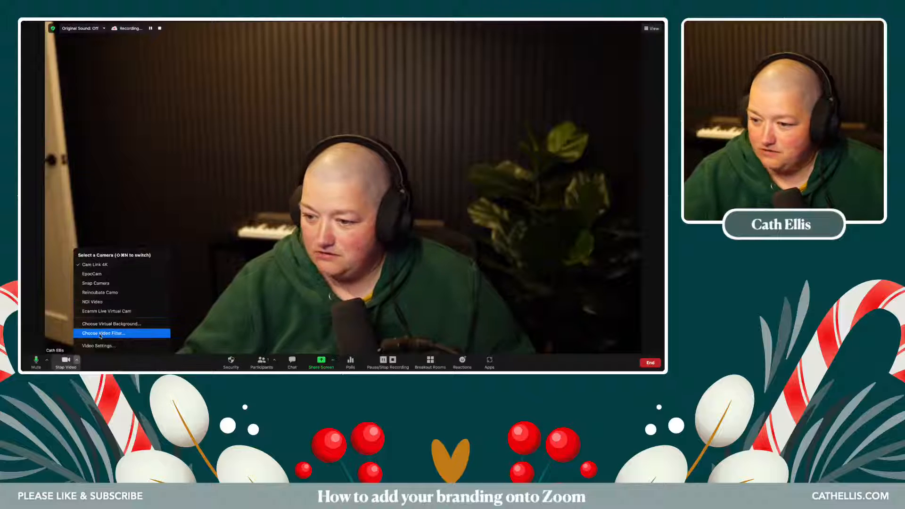
pyautogui.click(100, 334)
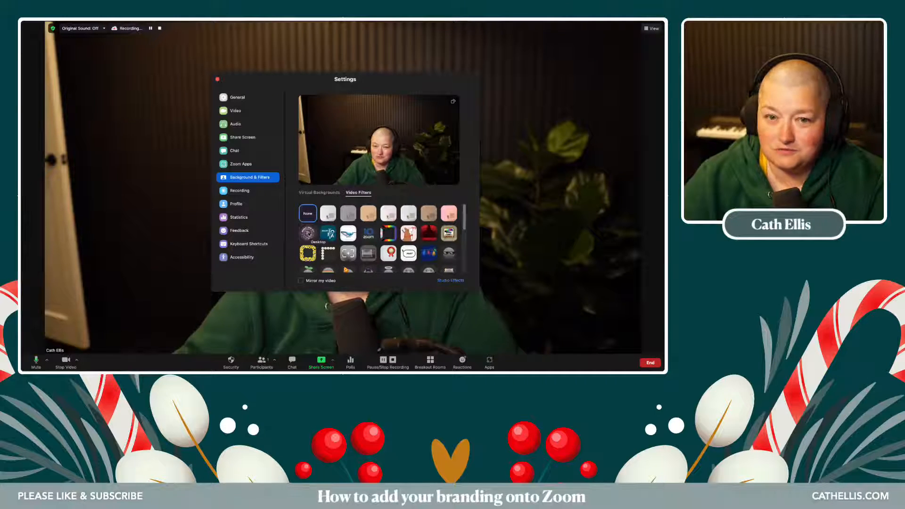
pyautogui.click(308, 233)
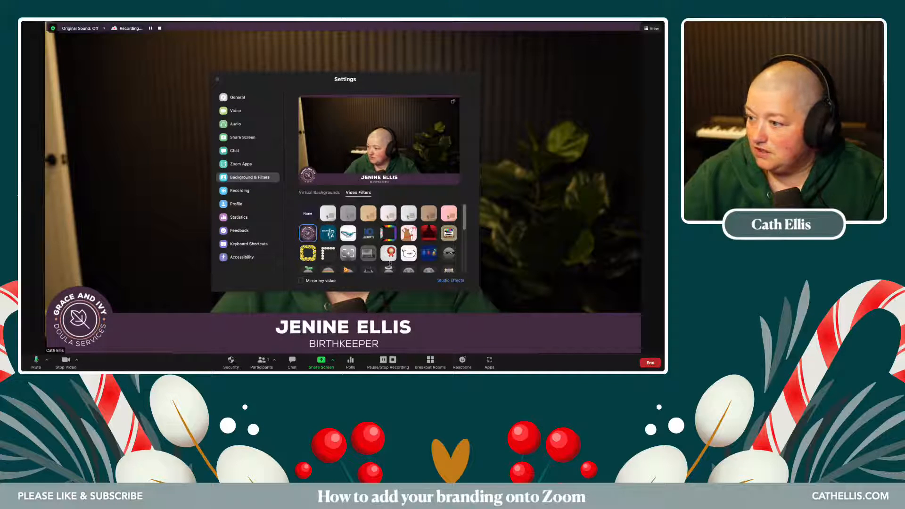
pyautogui.click(218, 80)
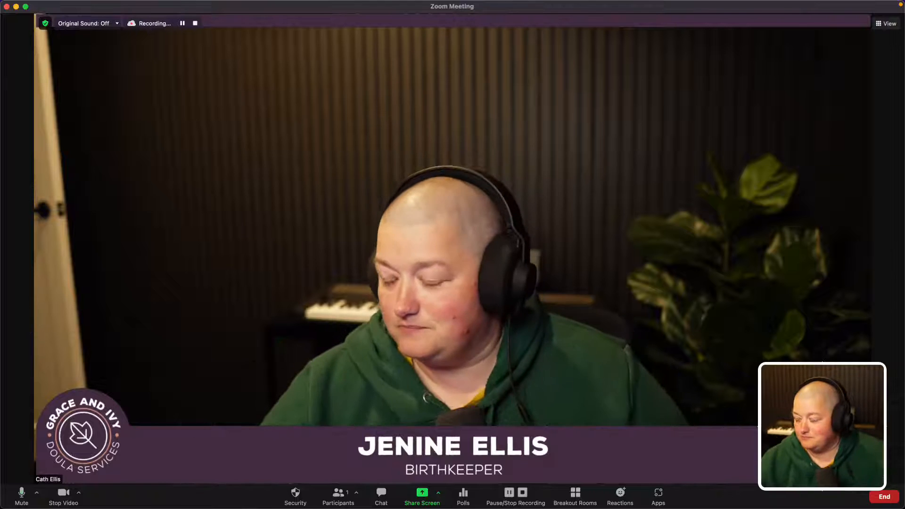
# - Return to the web portal and open the Desktop custom filter for editing
pyautogui.click(16, 7)
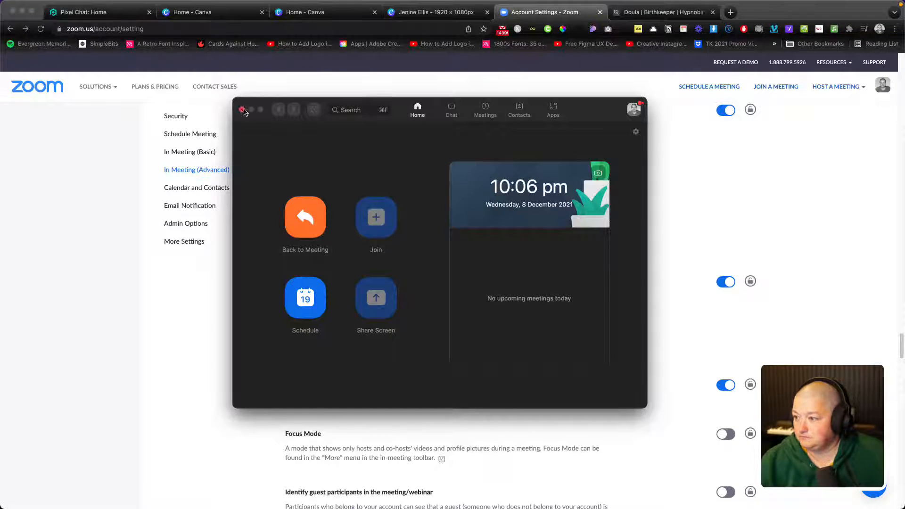
pyautogui.click(242, 110)
pyautogui.click(297, 339)
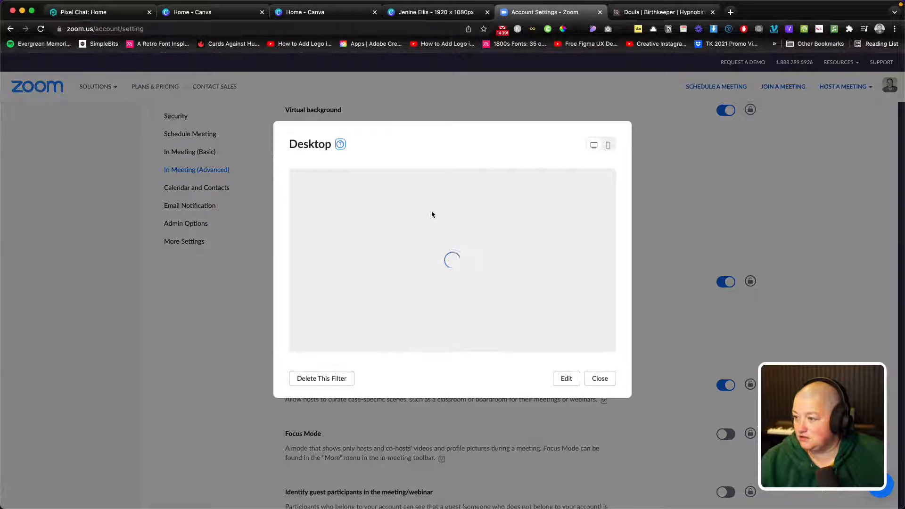
pyautogui.click(568, 378)
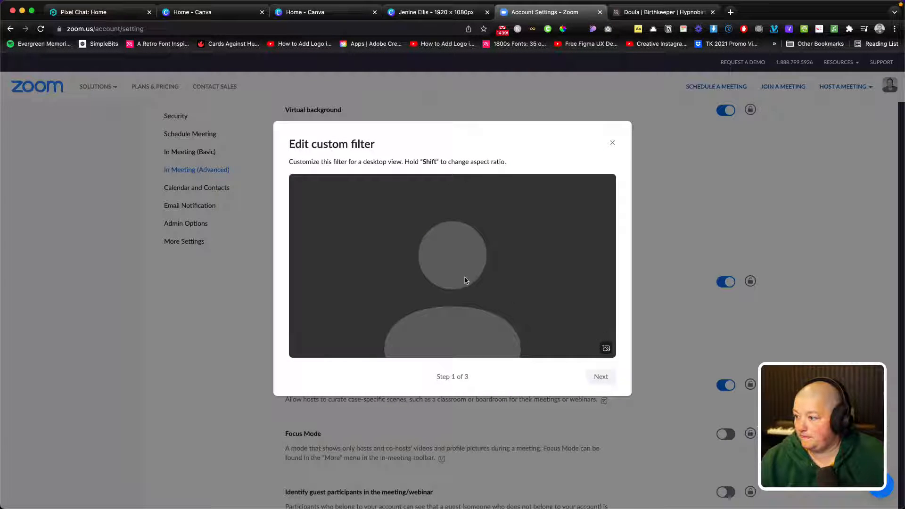
# - Load Desktop.png into the desktop preview and stretch it to fill the frame
pyautogui.click(606, 349)
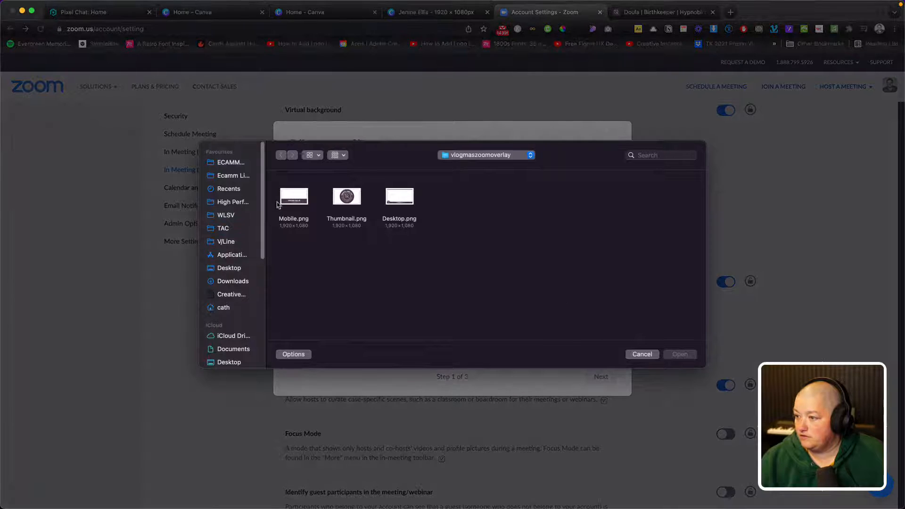
pyautogui.doubleClick(400, 197)
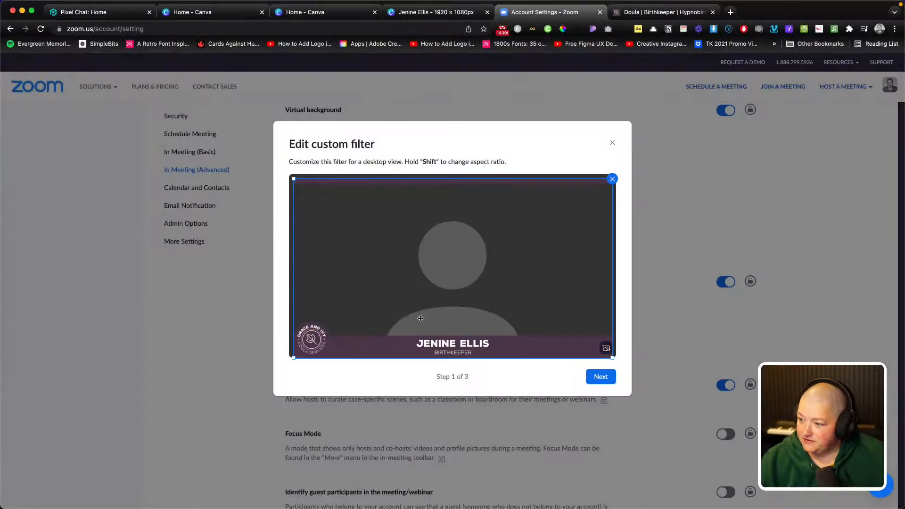
pyautogui.moveTo(413, 342); pyautogui.dragTo(390, 345)
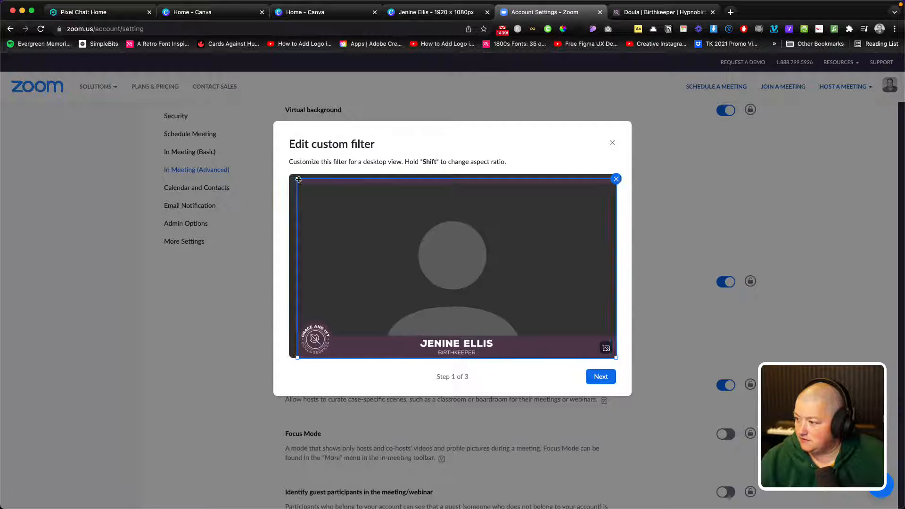
pyautogui.moveTo(298, 179); pyautogui.dragTo(288, 174)
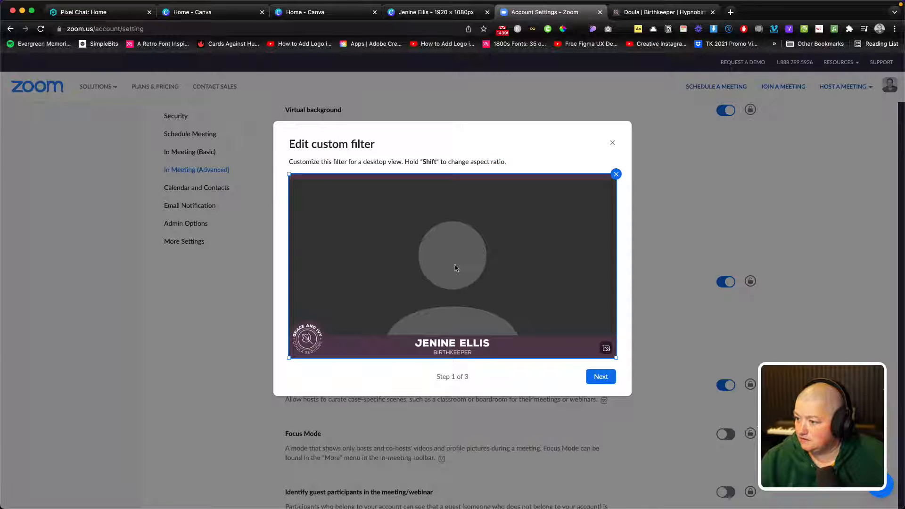
pyautogui.click(595, 378)
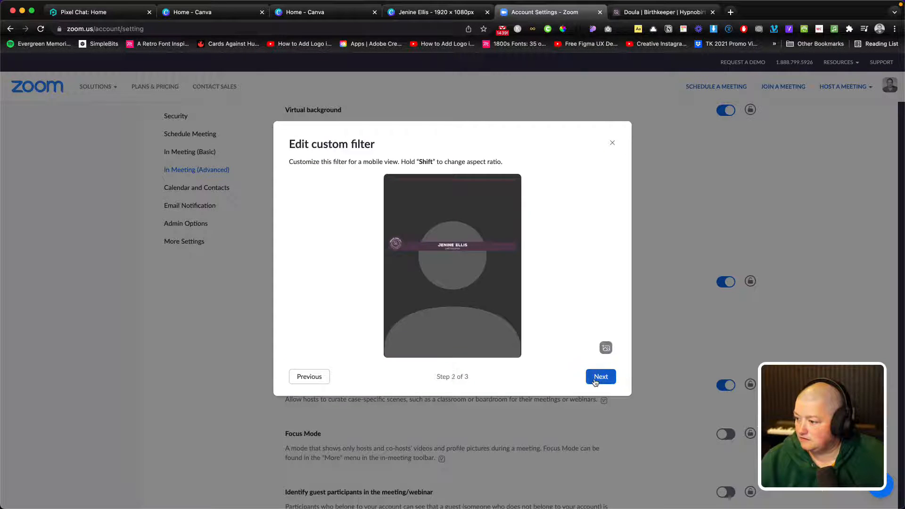
# - Replace the mobile overlay with Mobile.png, position the name bar at the bottom, and save
pyautogui.click(442, 243)
pyautogui.click(517, 179)
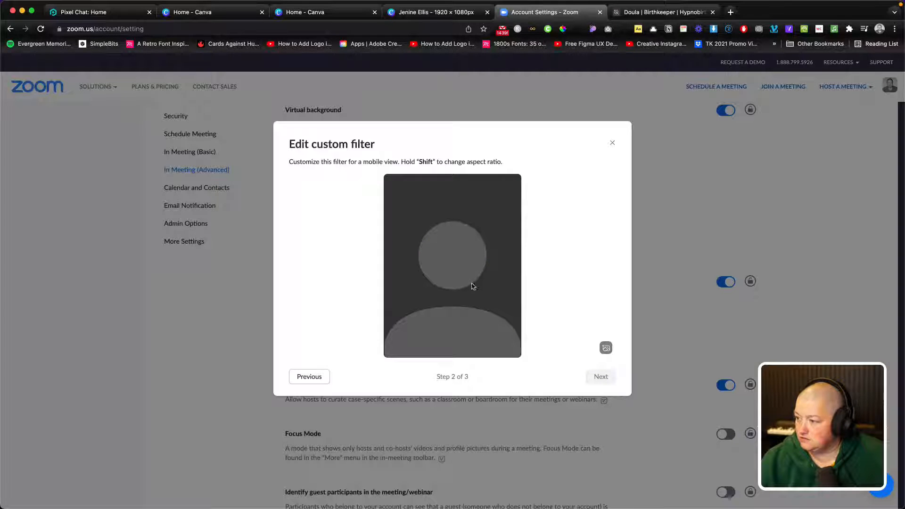
pyautogui.click(605, 347)
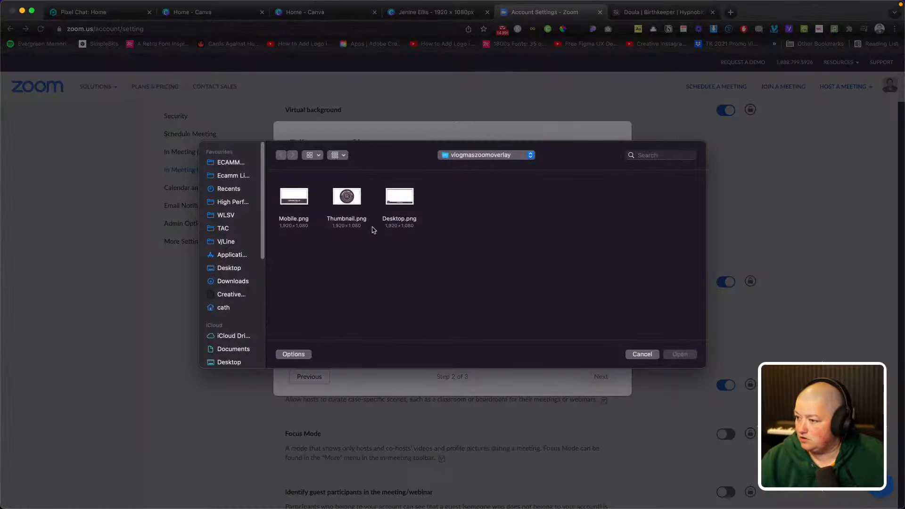
pyautogui.doubleClick(302, 198)
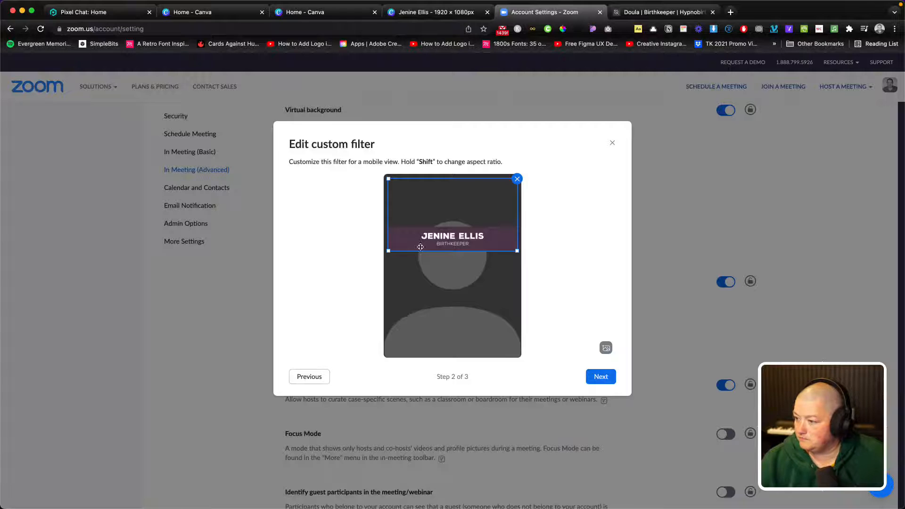
pyautogui.moveTo(389, 250); pyautogui.dragTo(368, 261)
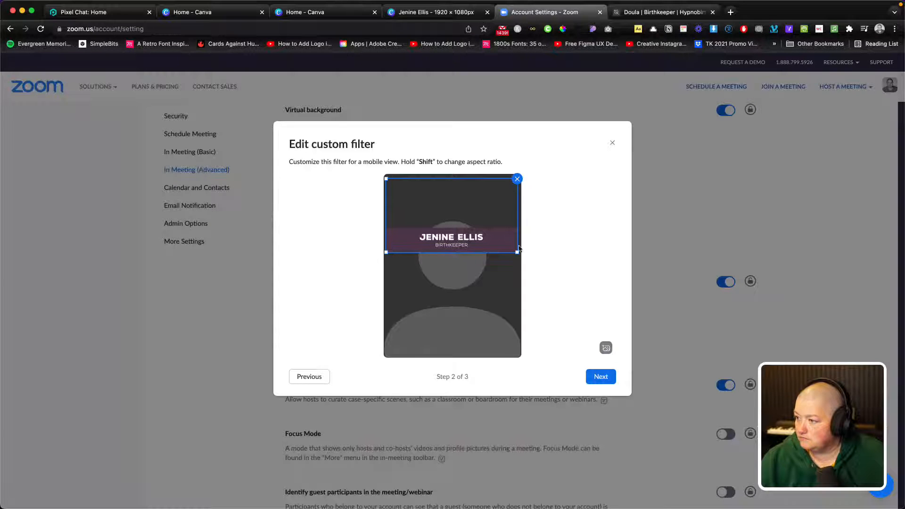
pyautogui.moveTo(518, 252); pyautogui.dragTo(559, 273)
pyautogui.moveTo(428, 241); pyautogui.dragTo(384, 358)
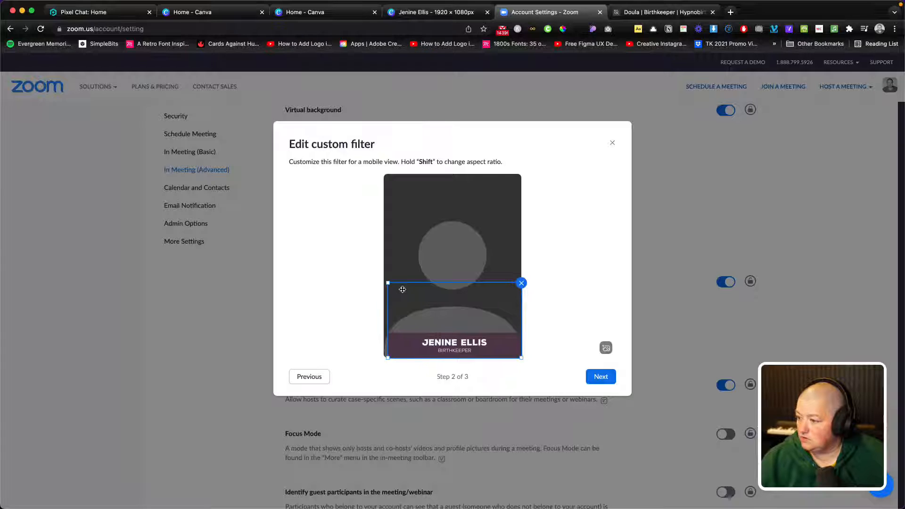
pyautogui.moveTo(388, 283); pyautogui.dragTo(330, 254)
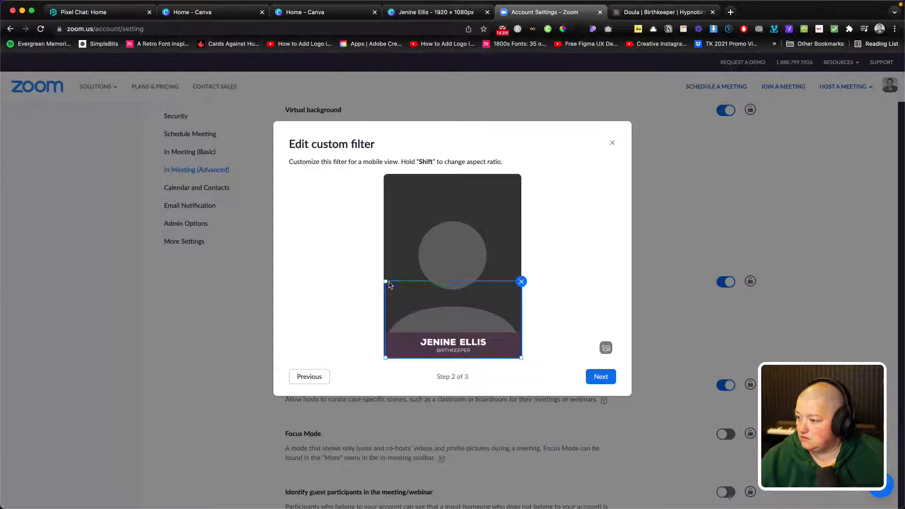
pyautogui.moveTo(386, 281); pyautogui.dragTo(355, 265)
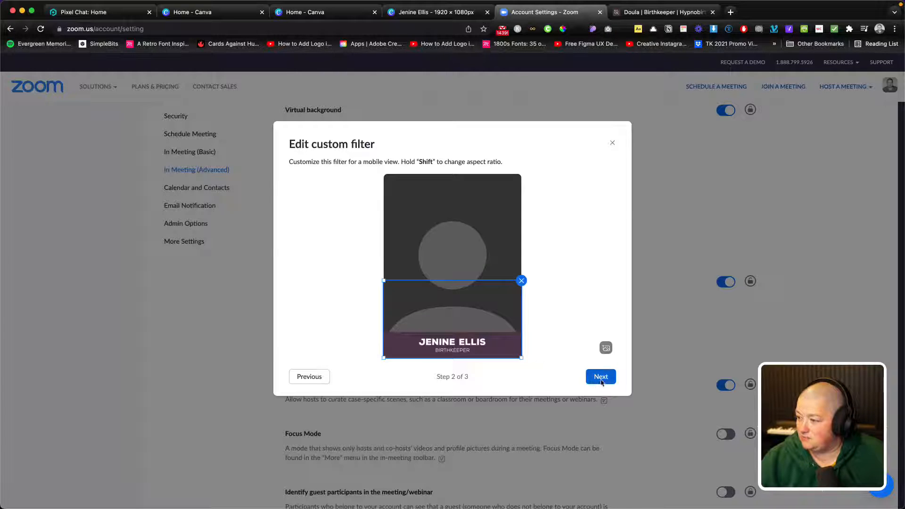
pyautogui.click(601, 376)
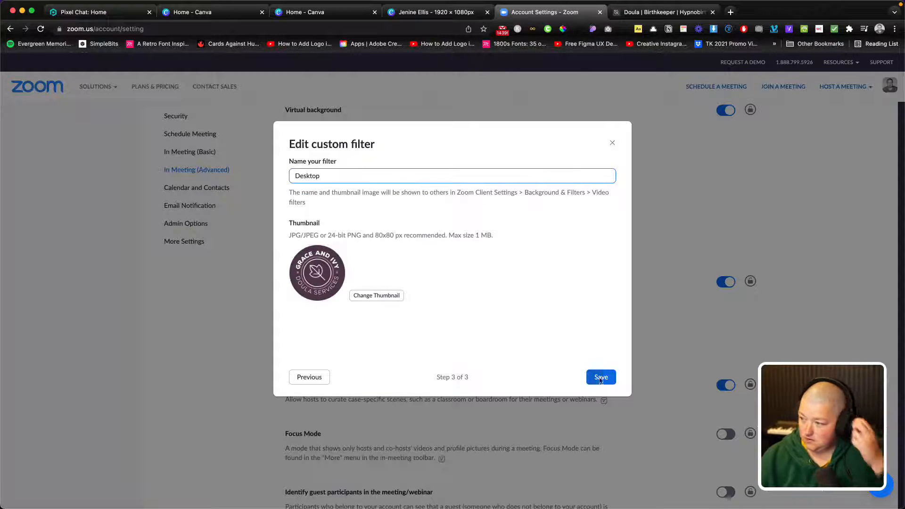
pyautogui.click(610, 380)
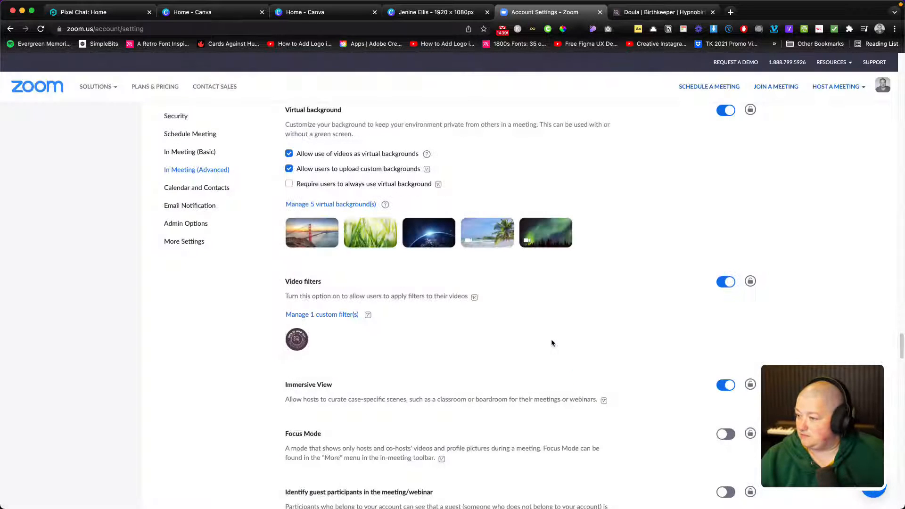
# - Bring the Zoom app forward and go back to the running meeting
pyautogui.moveTo(454, 487)
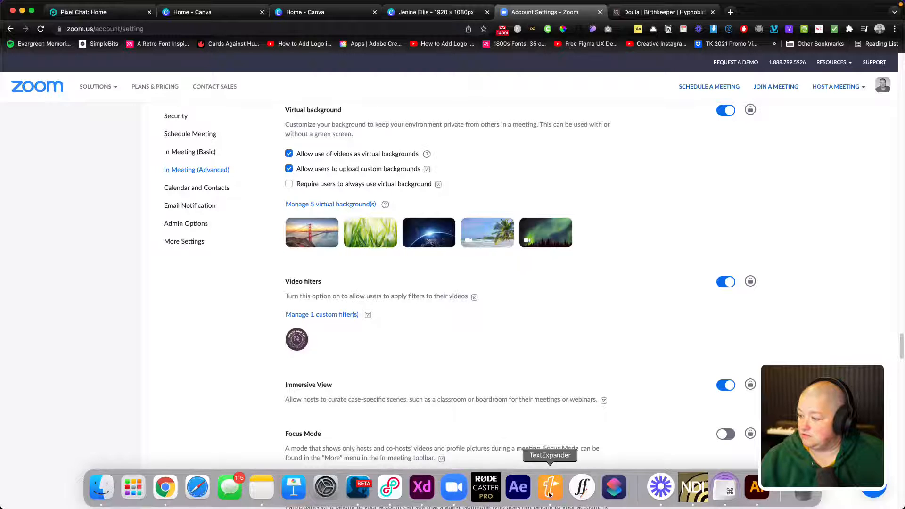
pyautogui.click(453, 488)
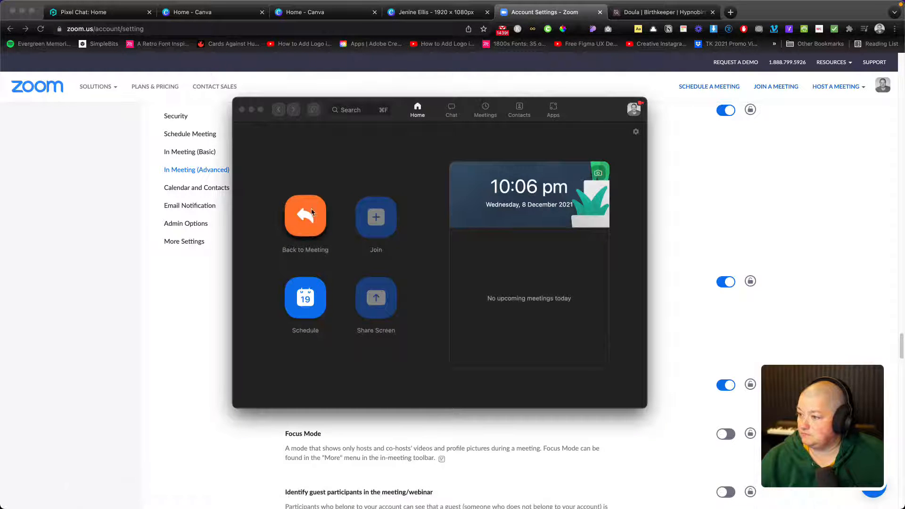
pyautogui.moveTo(821, 497)
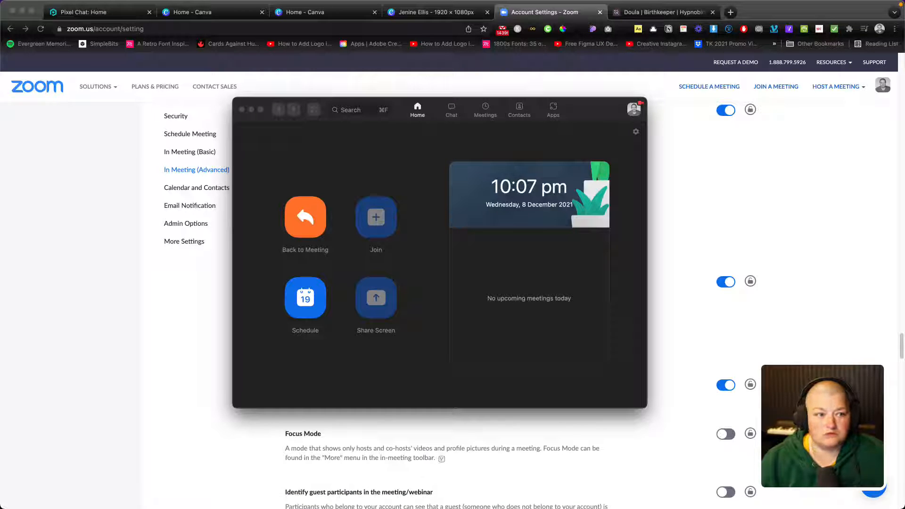
pyautogui.click(305, 217)
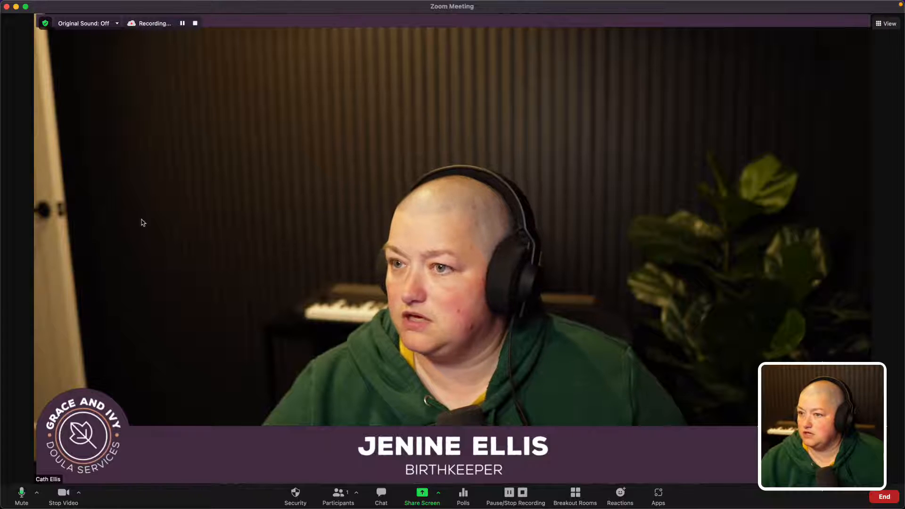
# - Apply the Grace and Ivy name-bar video filter to the live camera, after trying Zoomtopia
pyautogui.click(78, 492)
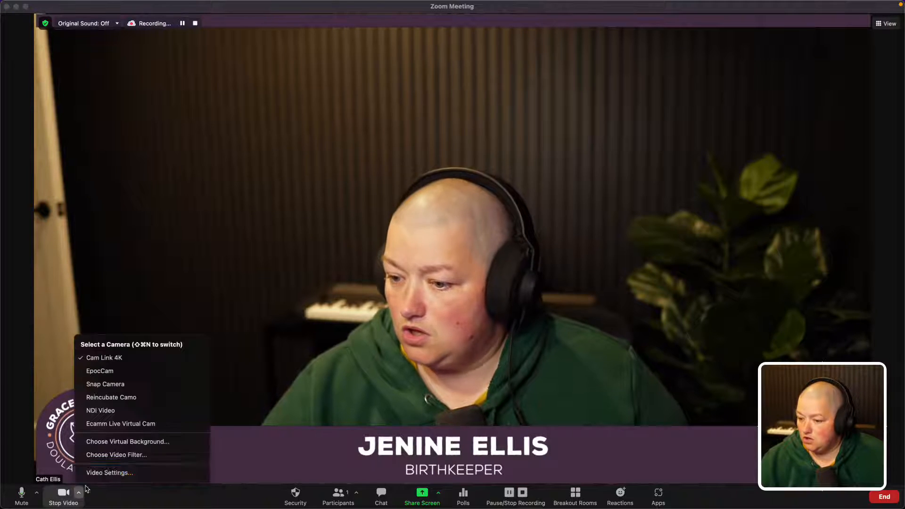
pyautogui.click(115, 455)
pyautogui.click(429, 313)
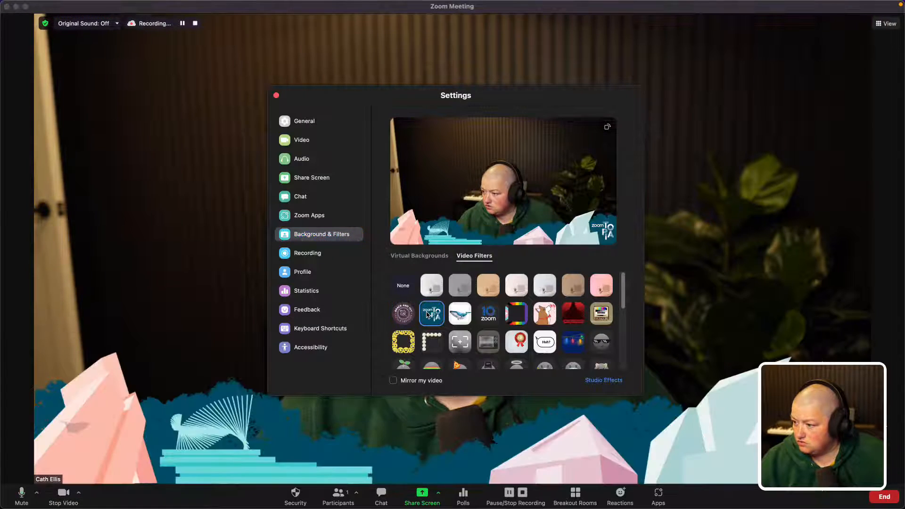
pyautogui.click(402, 317)
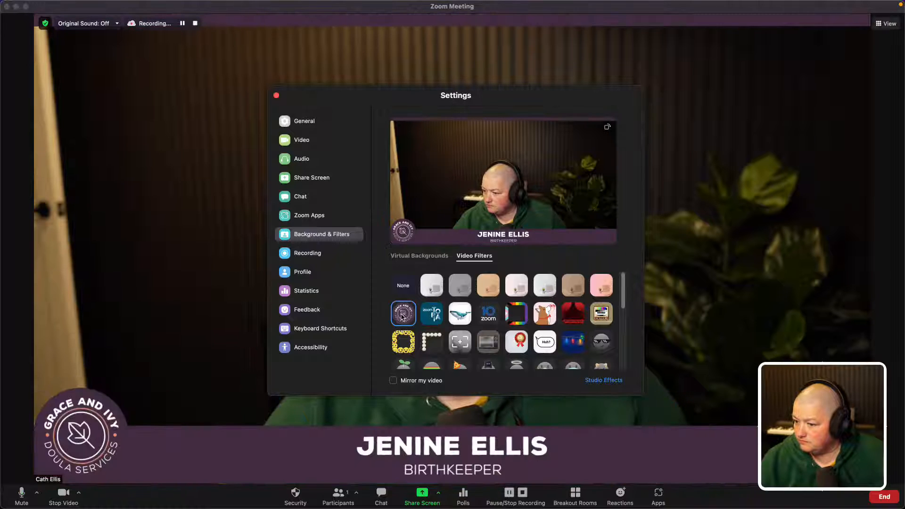
pyautogui.click(275, 96)
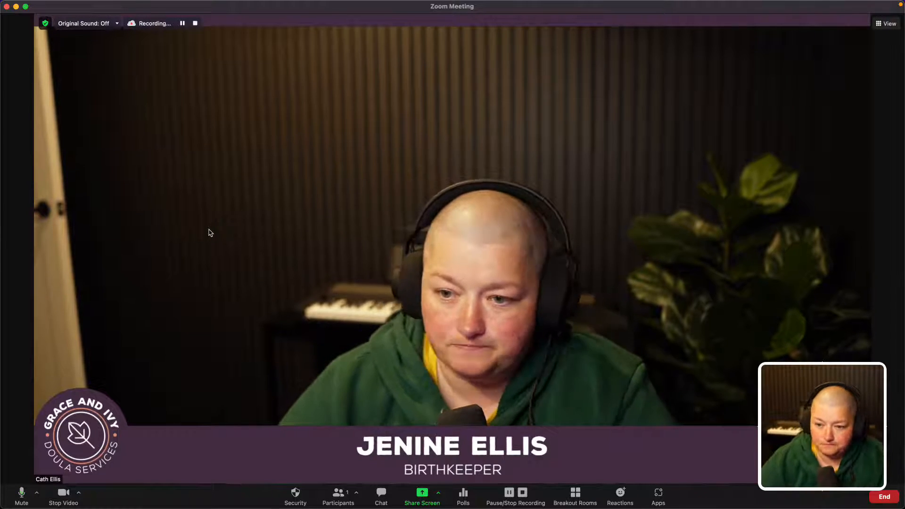
pyautogui.press('super+Tab')
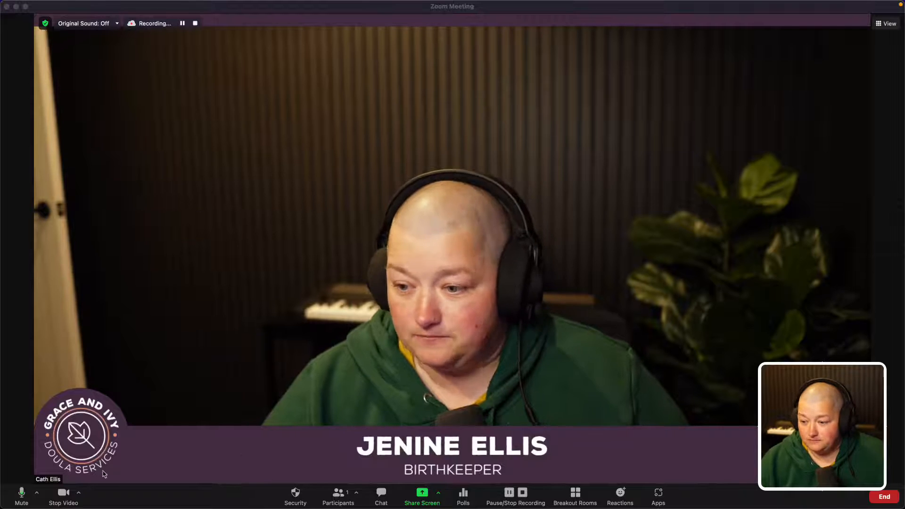
# - Try Blur, Golden Gate Bridge and aurora virtual backgrounds with the name-bar filter
pyautogui.click(80, 494)
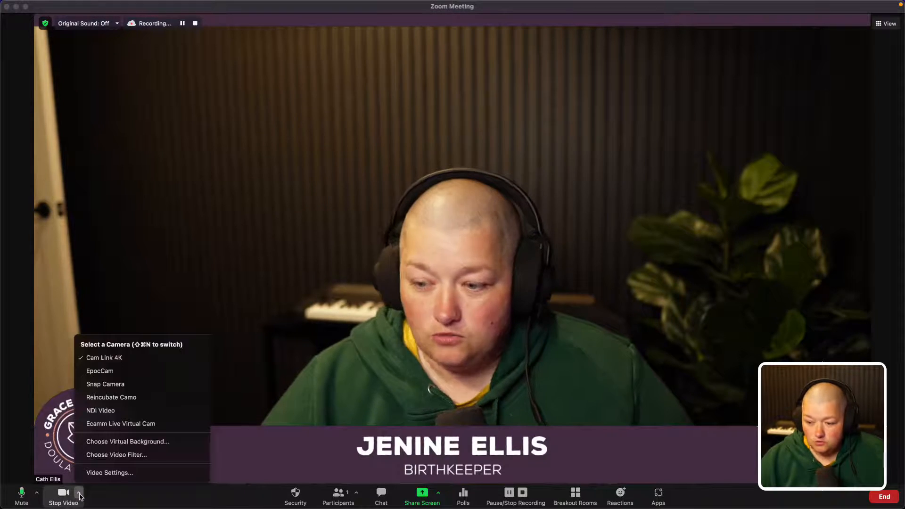
pyautogui.click(126, 443)
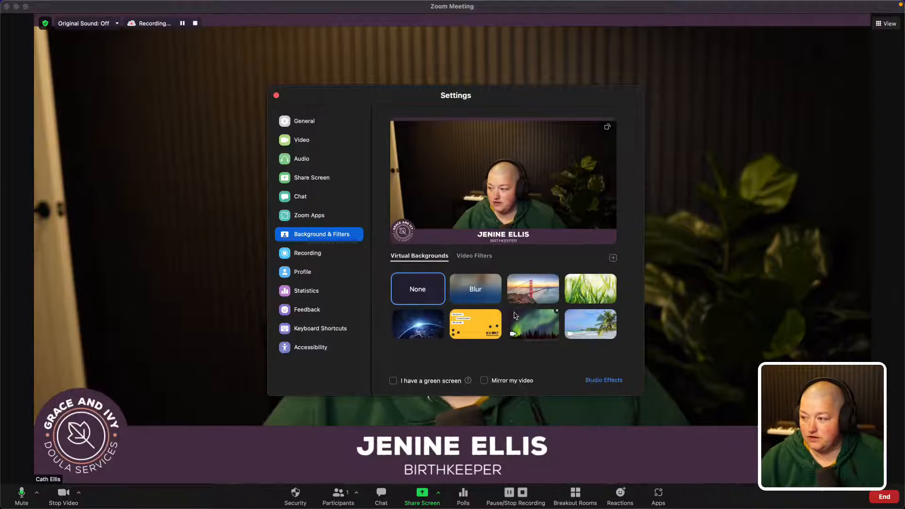
pyautogui.click(493, 293)
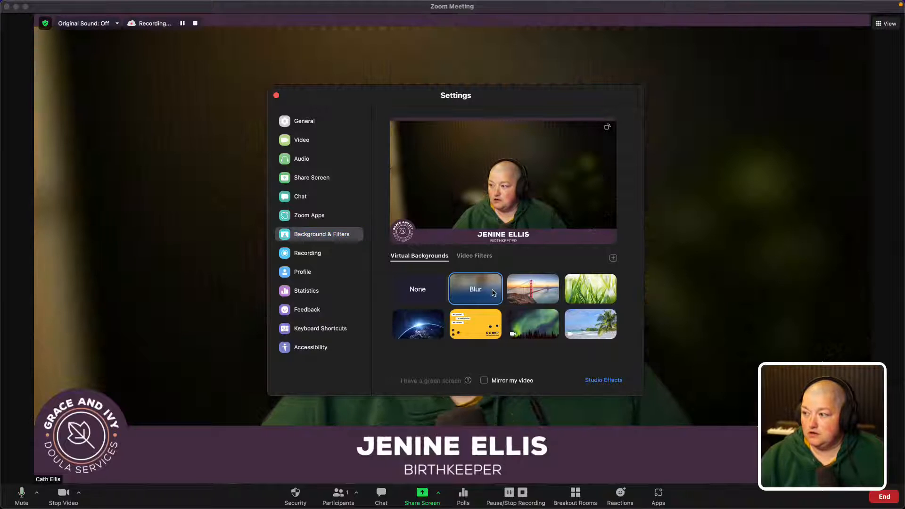
pyautogui.moveTo(442, 112); pyautogui.dragTo(250, 89)
pyautogui.click(337, 255)
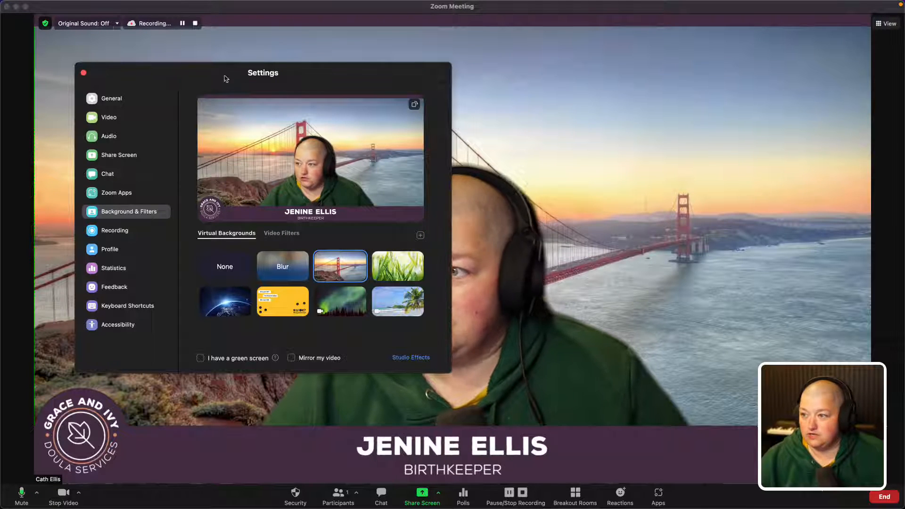
pyautogui.moveTo(250, 67); pyautogui.dragTo(0, 73)
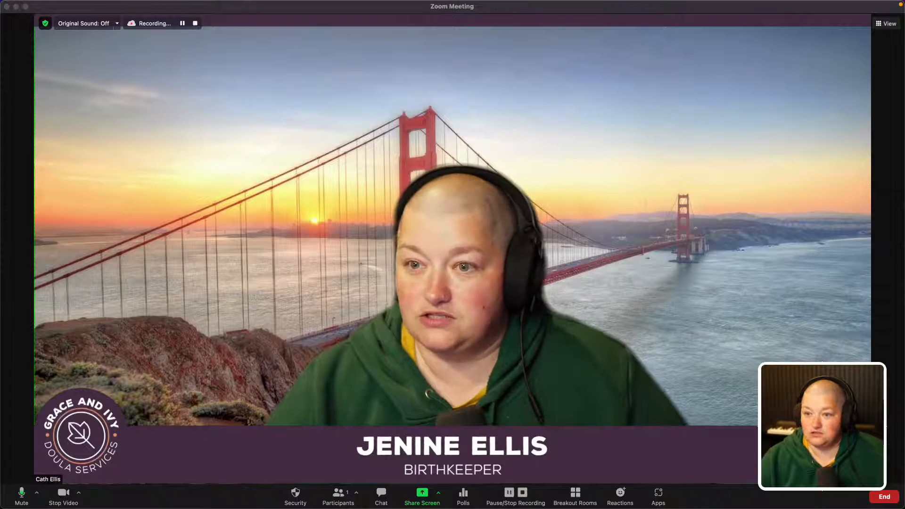
pyautogui.moveTo(0, 89); pyautogui.dragTo(192, 93)
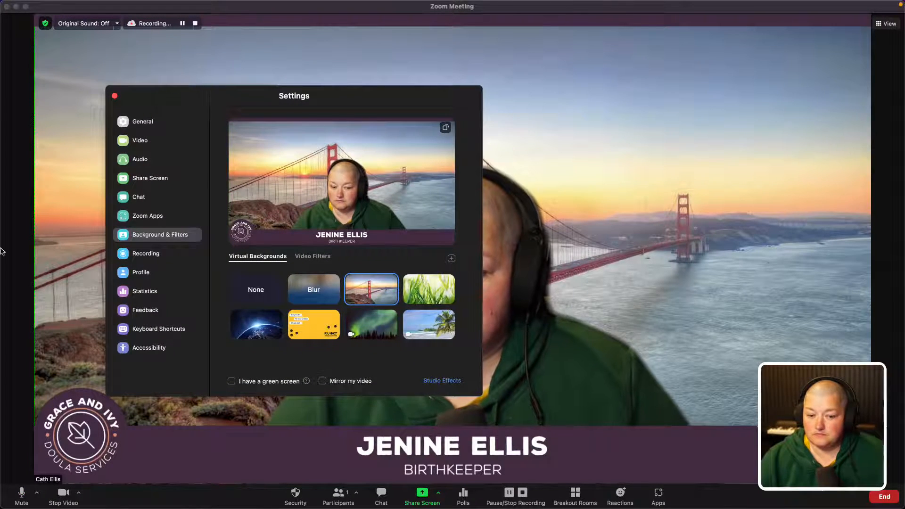
pyautogui.click(382, 327)
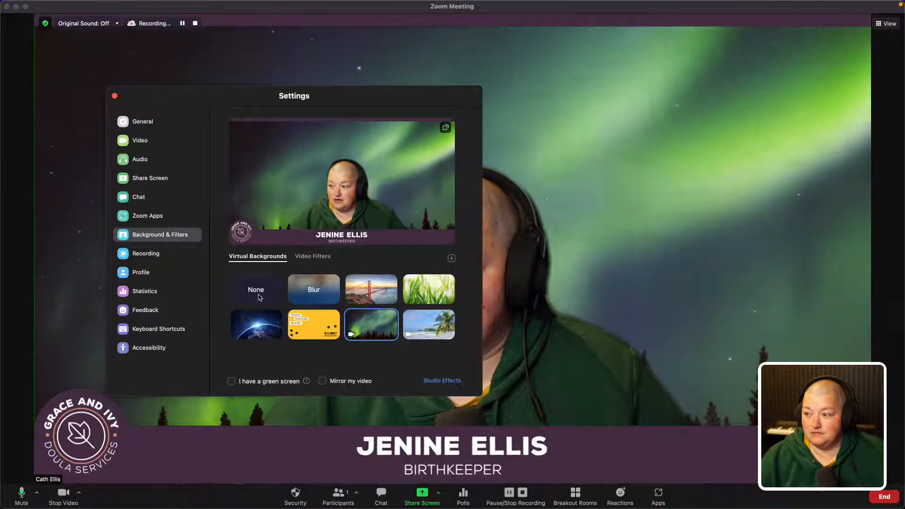
# - Set the virtual background back to None and end the test meeting
pyautogui.click(259, 297)
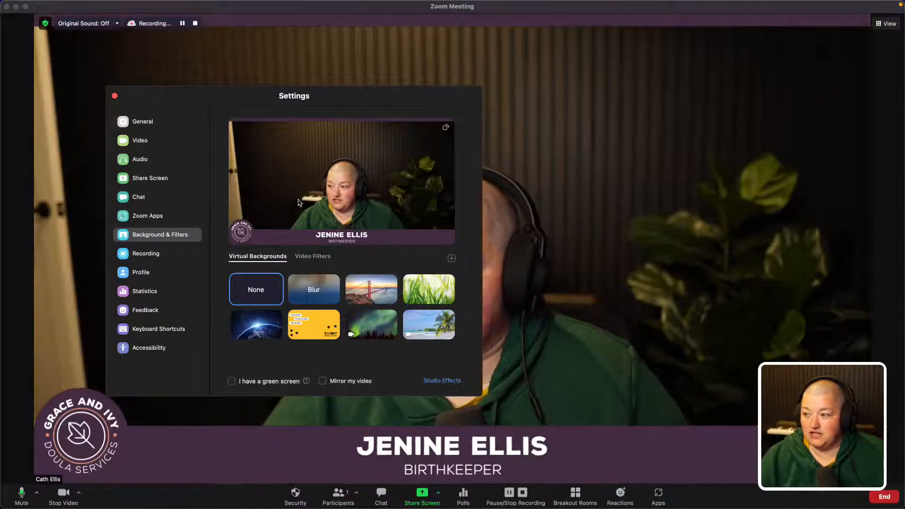
pyautogui.click(115, 96)
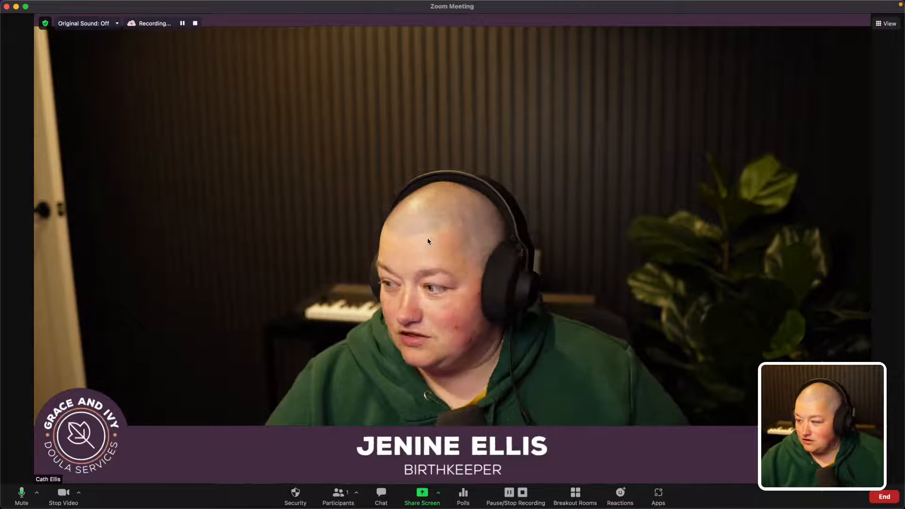
pyautogui.click(7, 6)
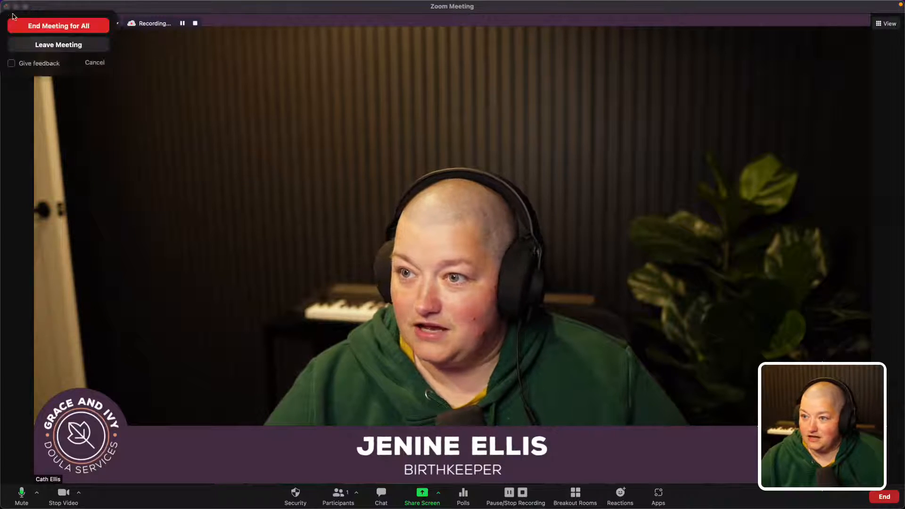
pyautogui.click(369, 303)
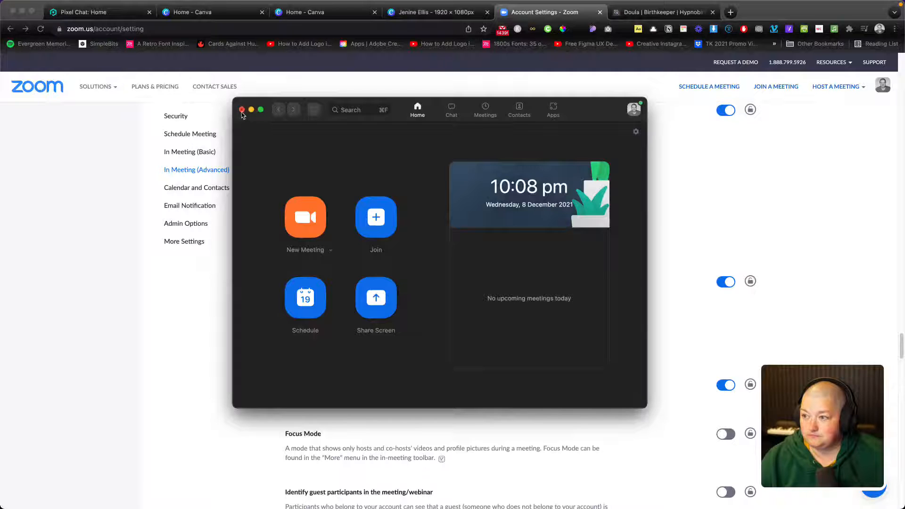
pyautogui.click(244, 108)
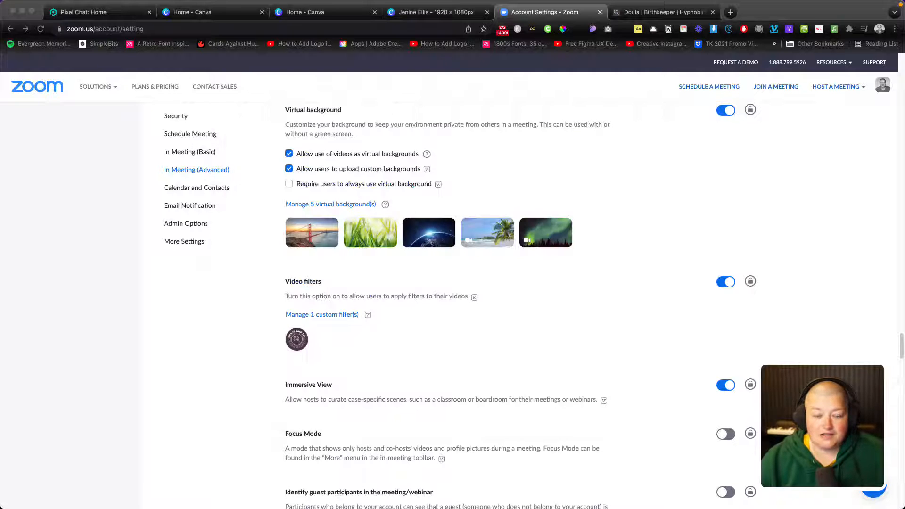